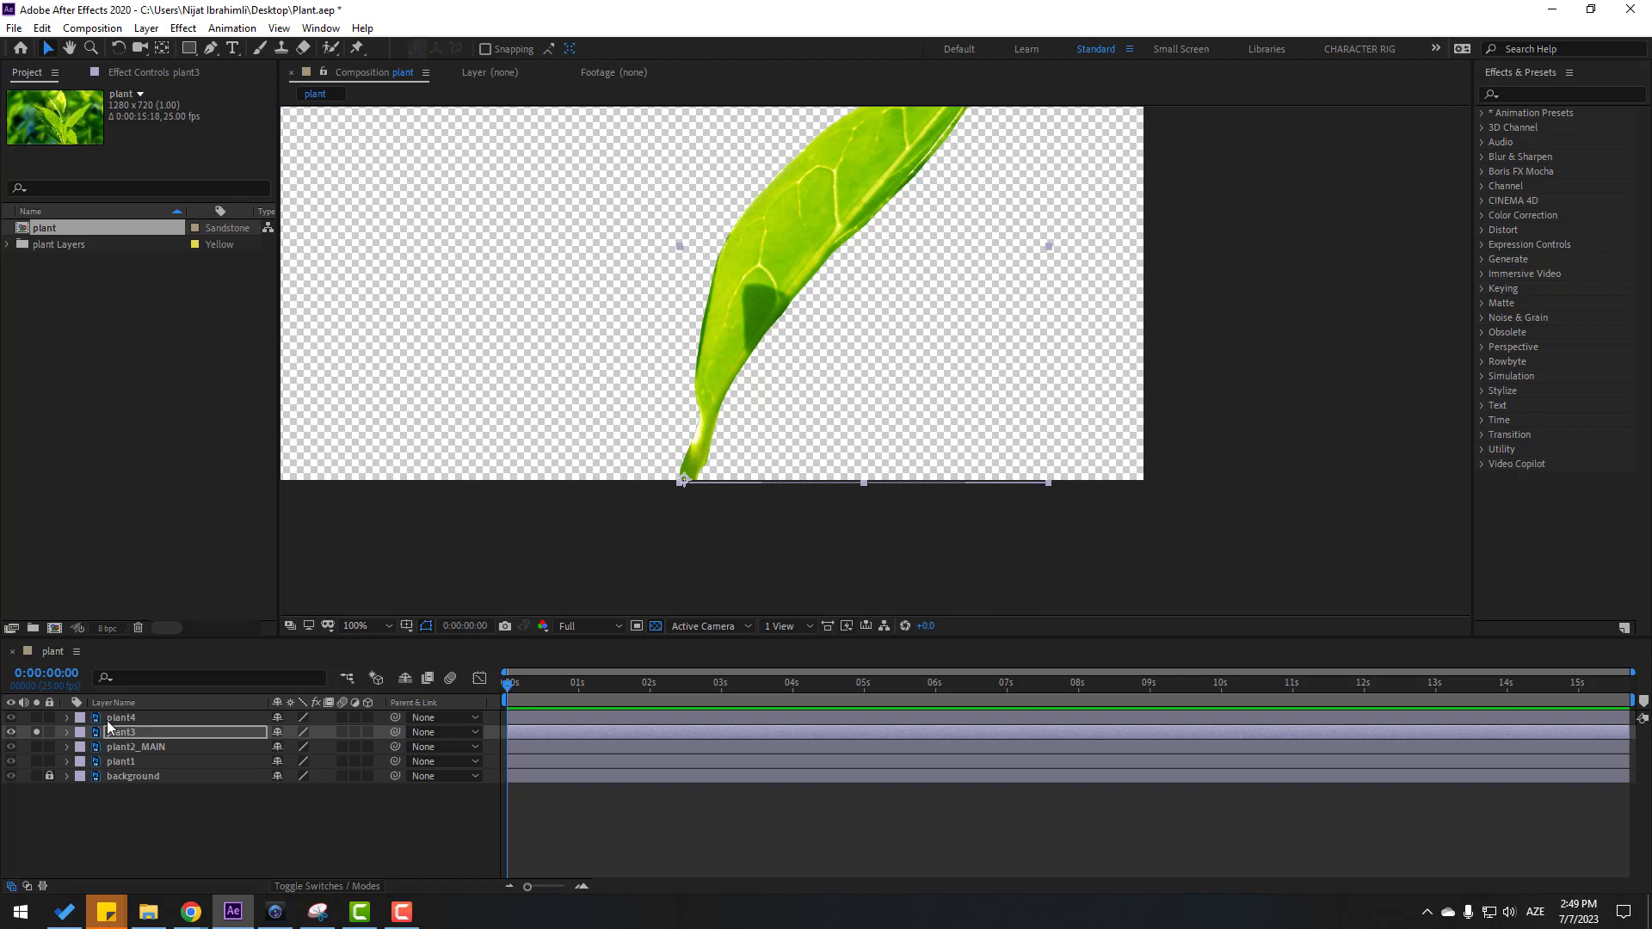
Step: End the solo on the plant3 layer and solo plant2_MAIN instead
left_click(36, 732)
left_click(142, 748)
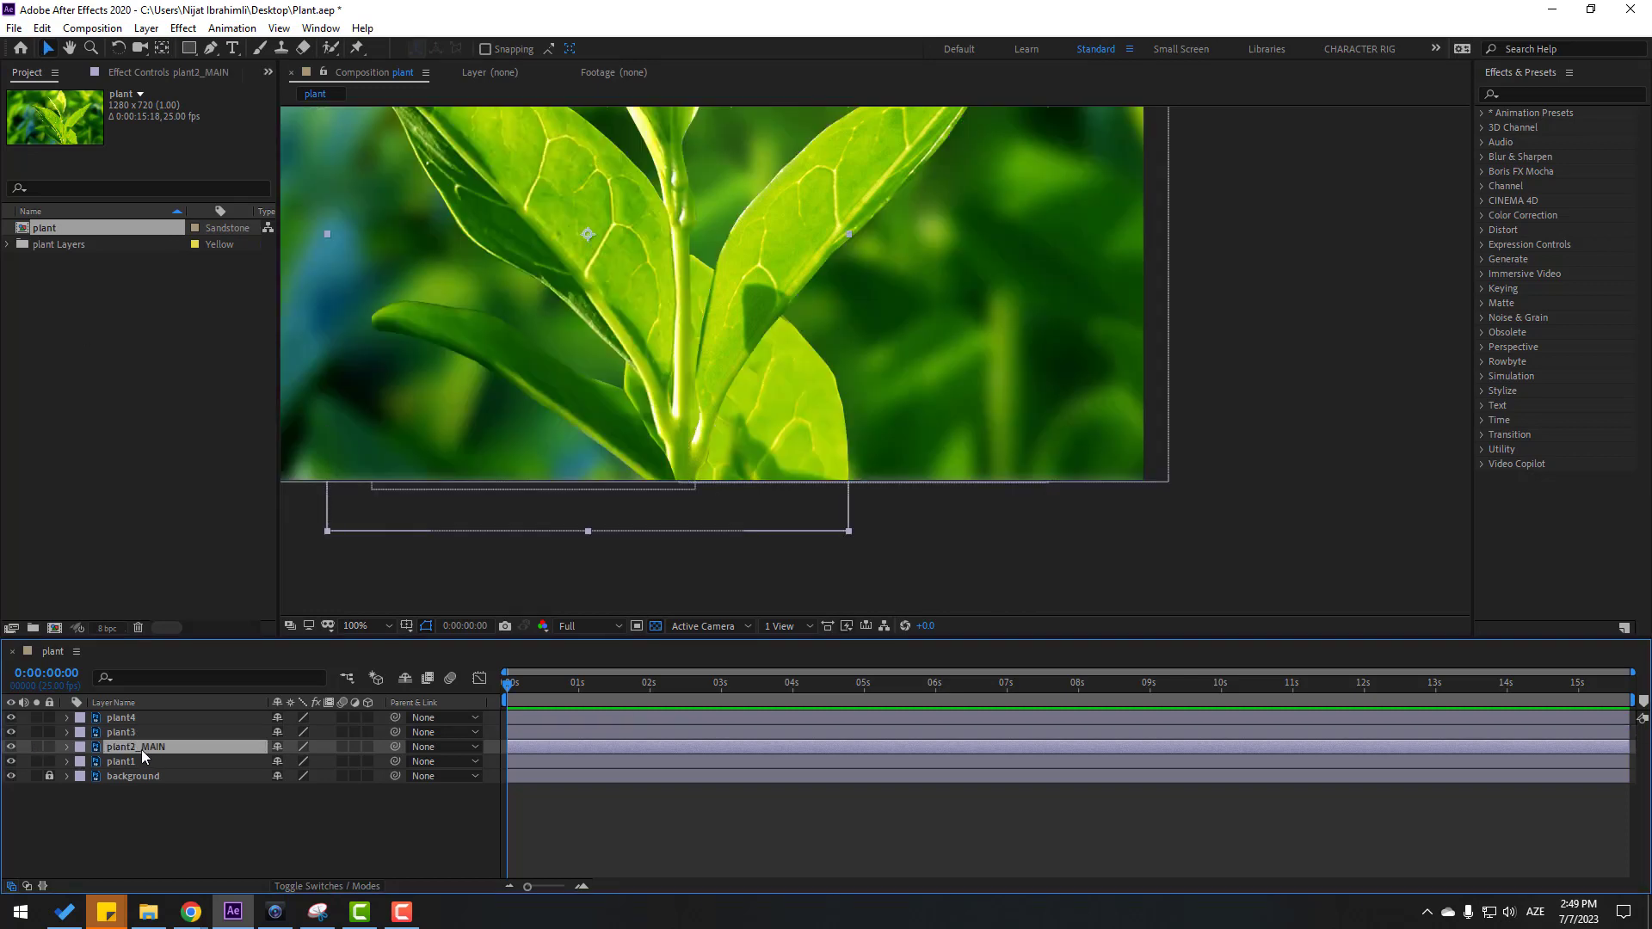
left_click(36, 747)
left_click_drag(598, 305, 599, 384)
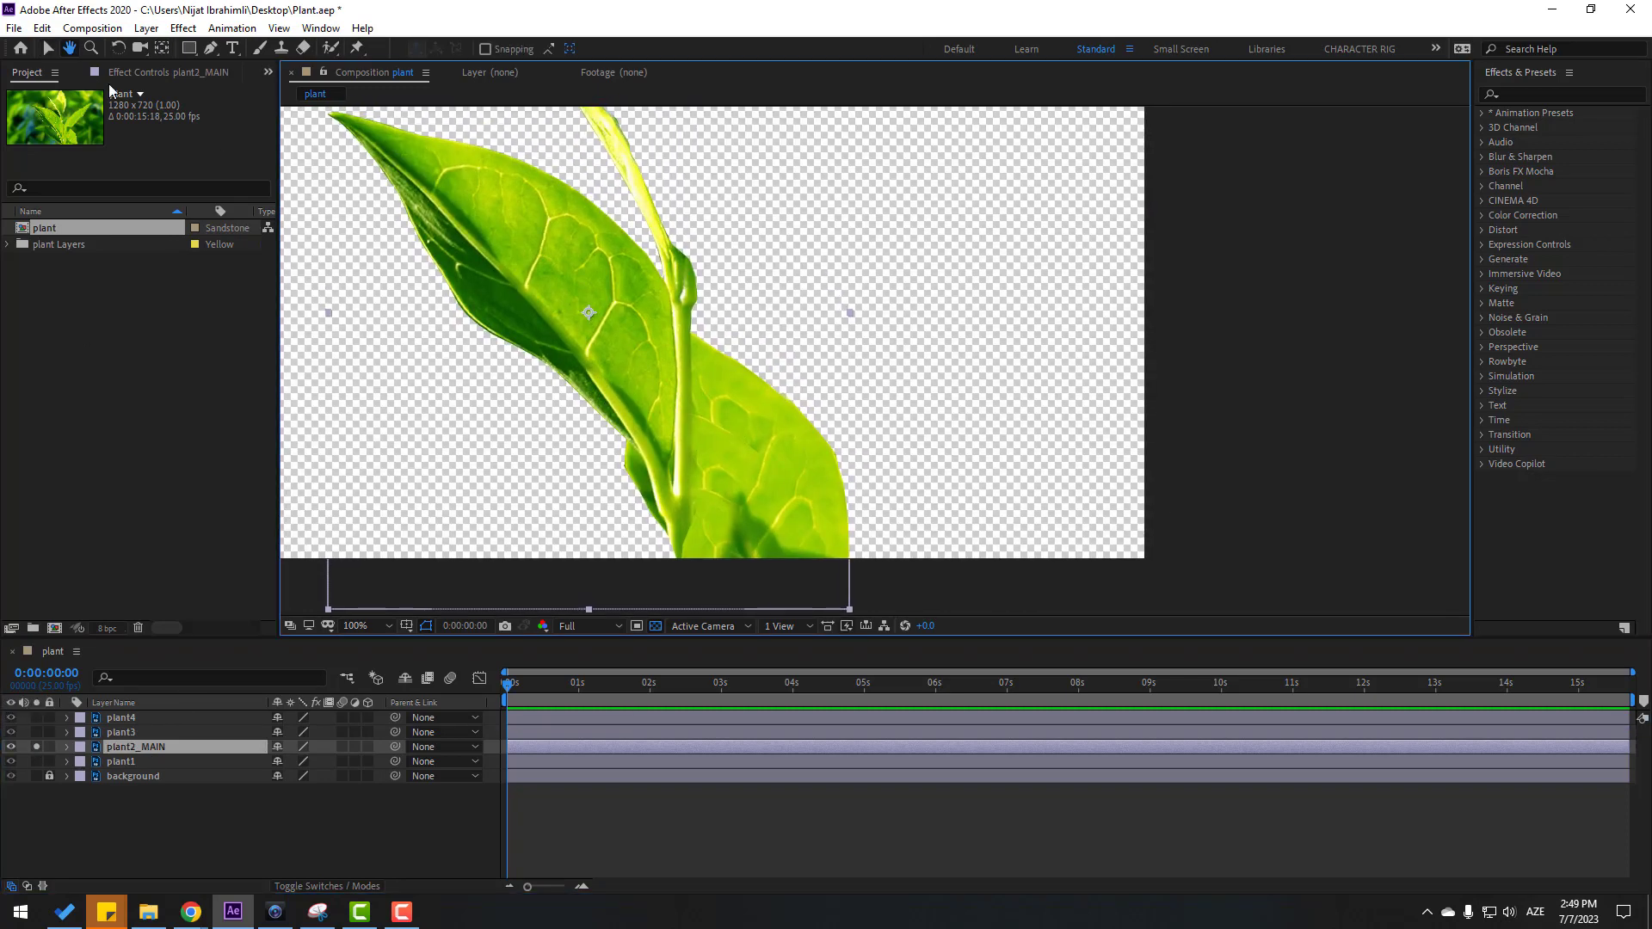
Step: Move plant2_MAIN's anchor point to the base of its stem, and end the layer's solo
left_click(162, 49)
left_click_drag(595, 317, 830, 577)
scroll(691, 549, "up", 1)
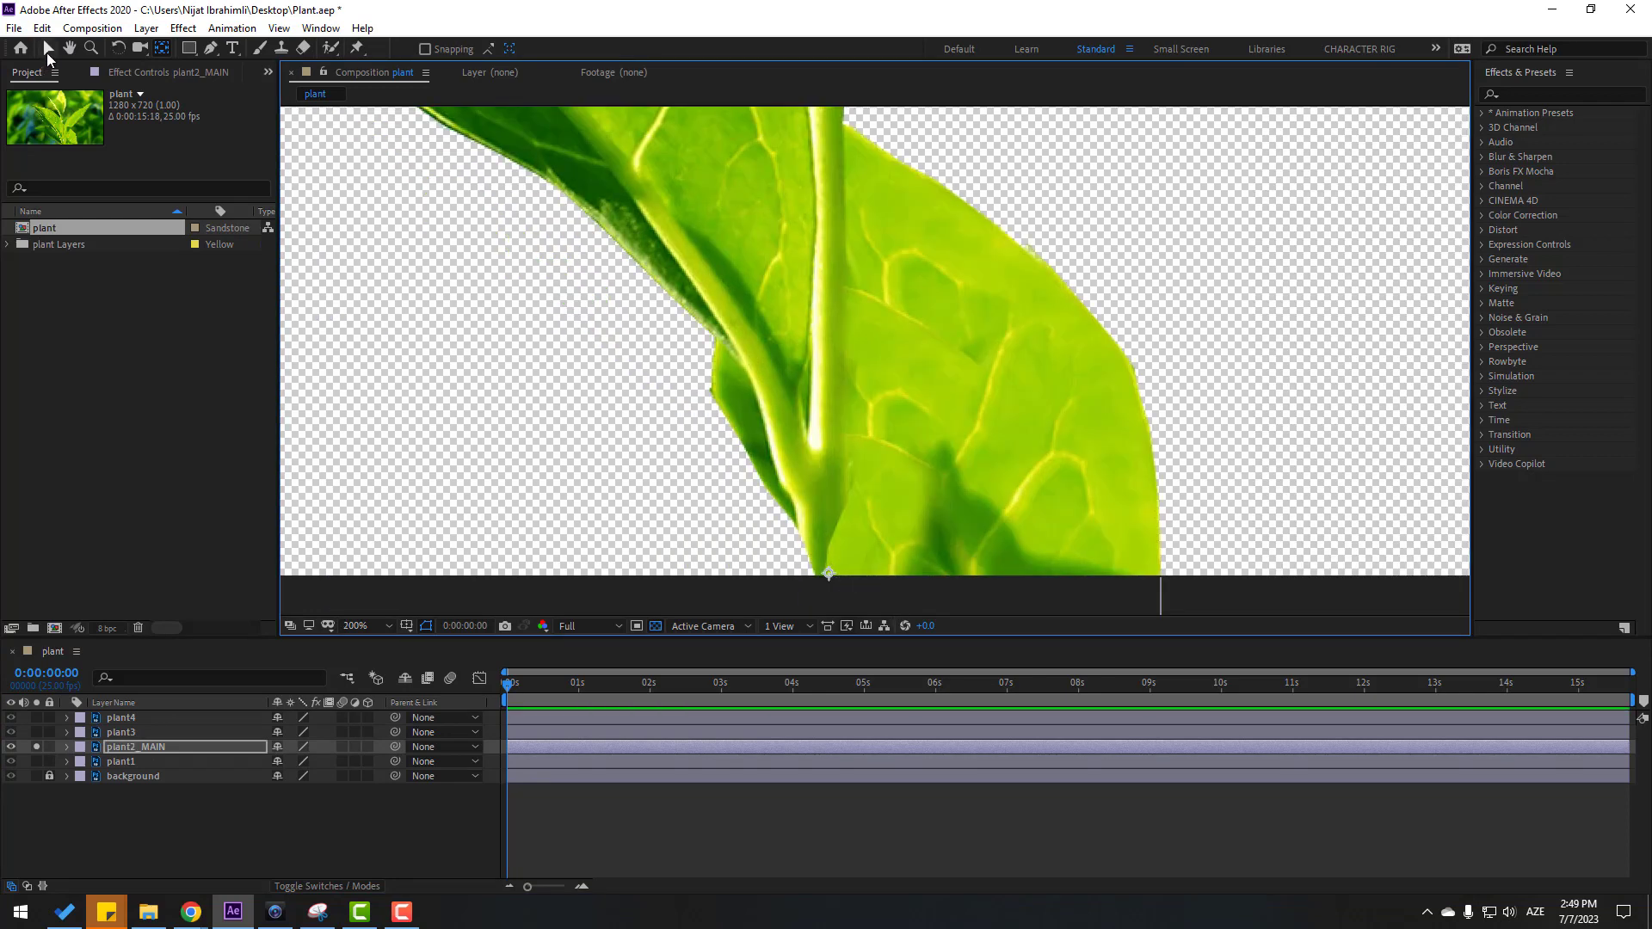
left_click(48, 51)
scroll(944, 418, "down", 2)
left_click_drag(910, 352, 856, 404)
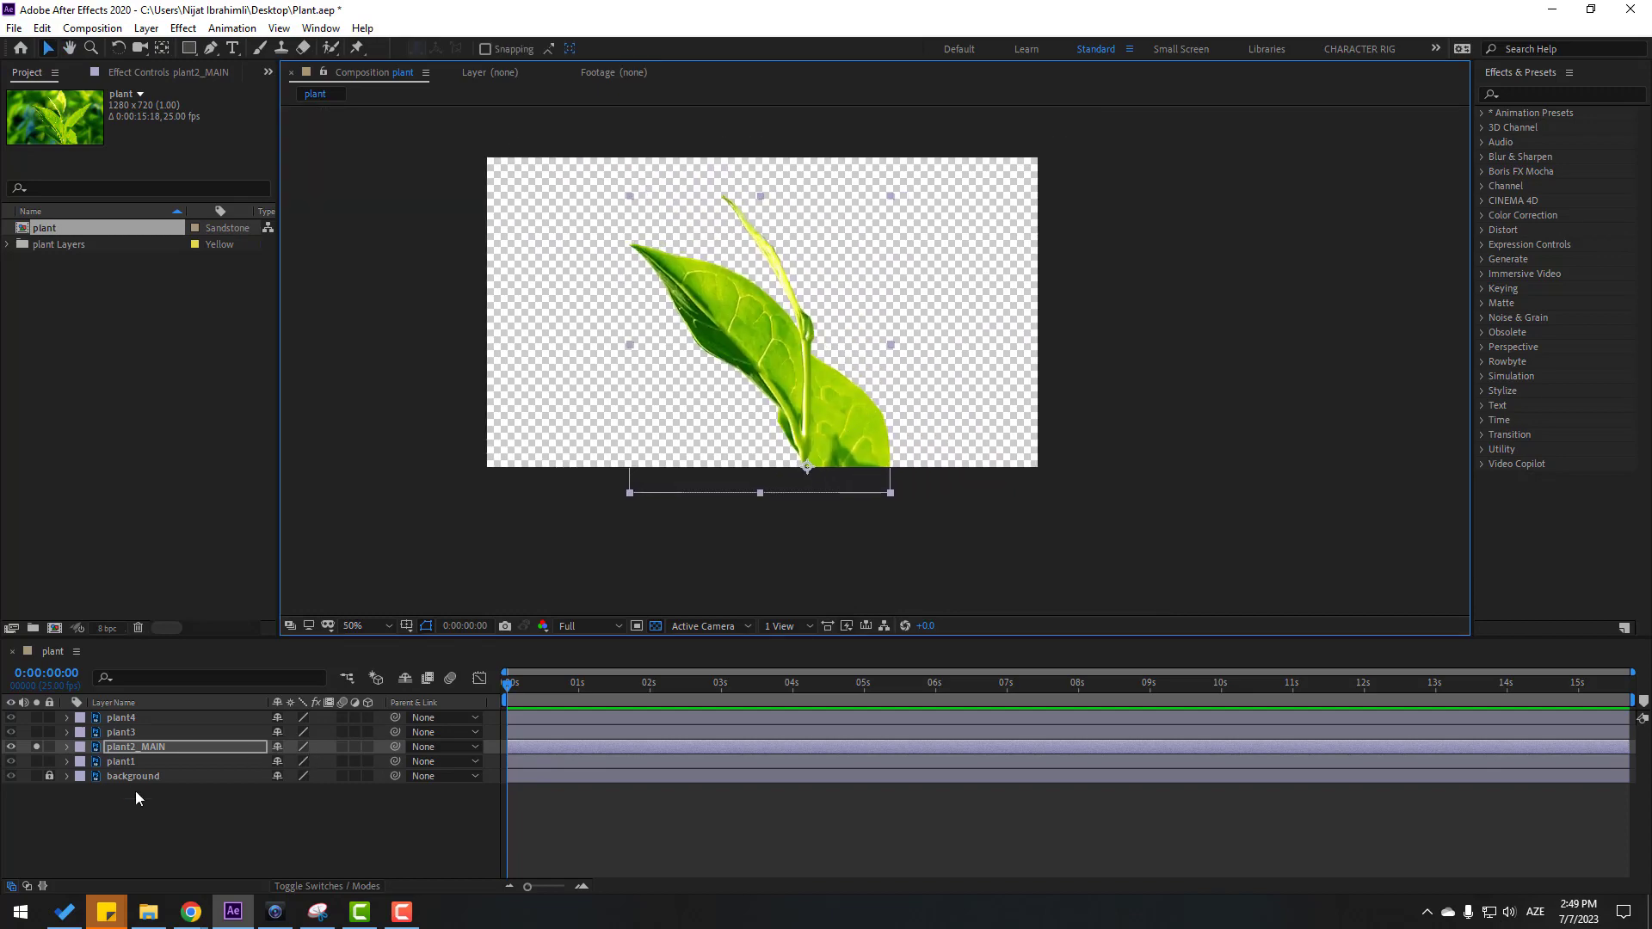
left_click(37, 747)
Step: Solo the plant1 layer to move its anchor point to the leaf's lower stem end, and restore the full composition view
left_click(121, 762)
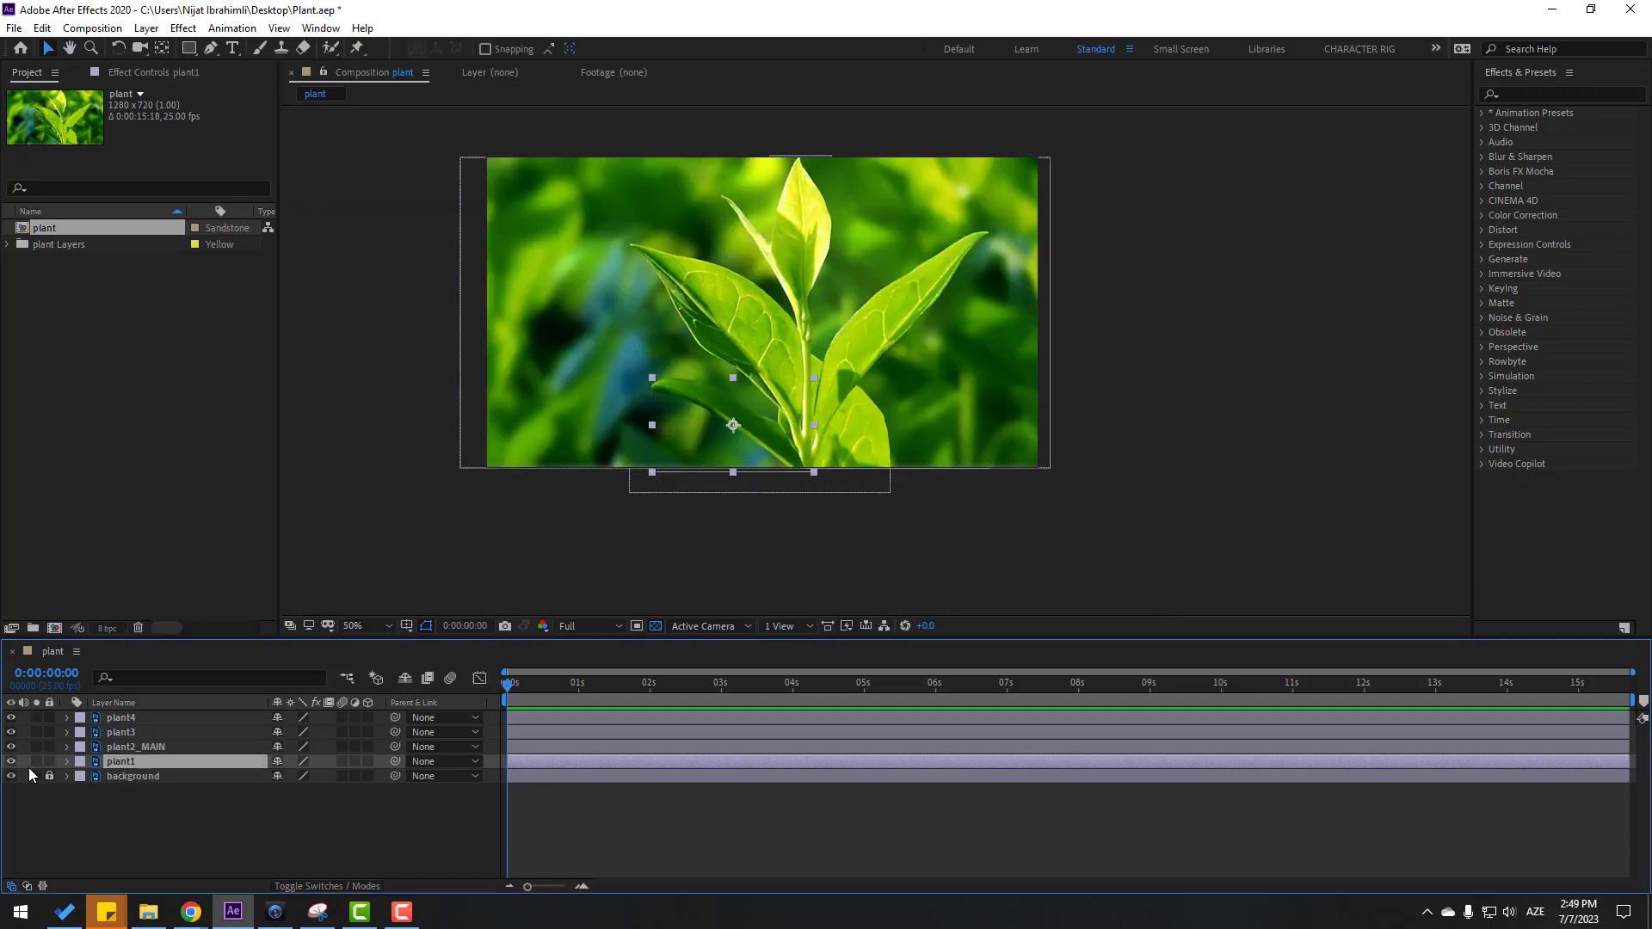
left_click(36, 761)
left_click(162, 49)
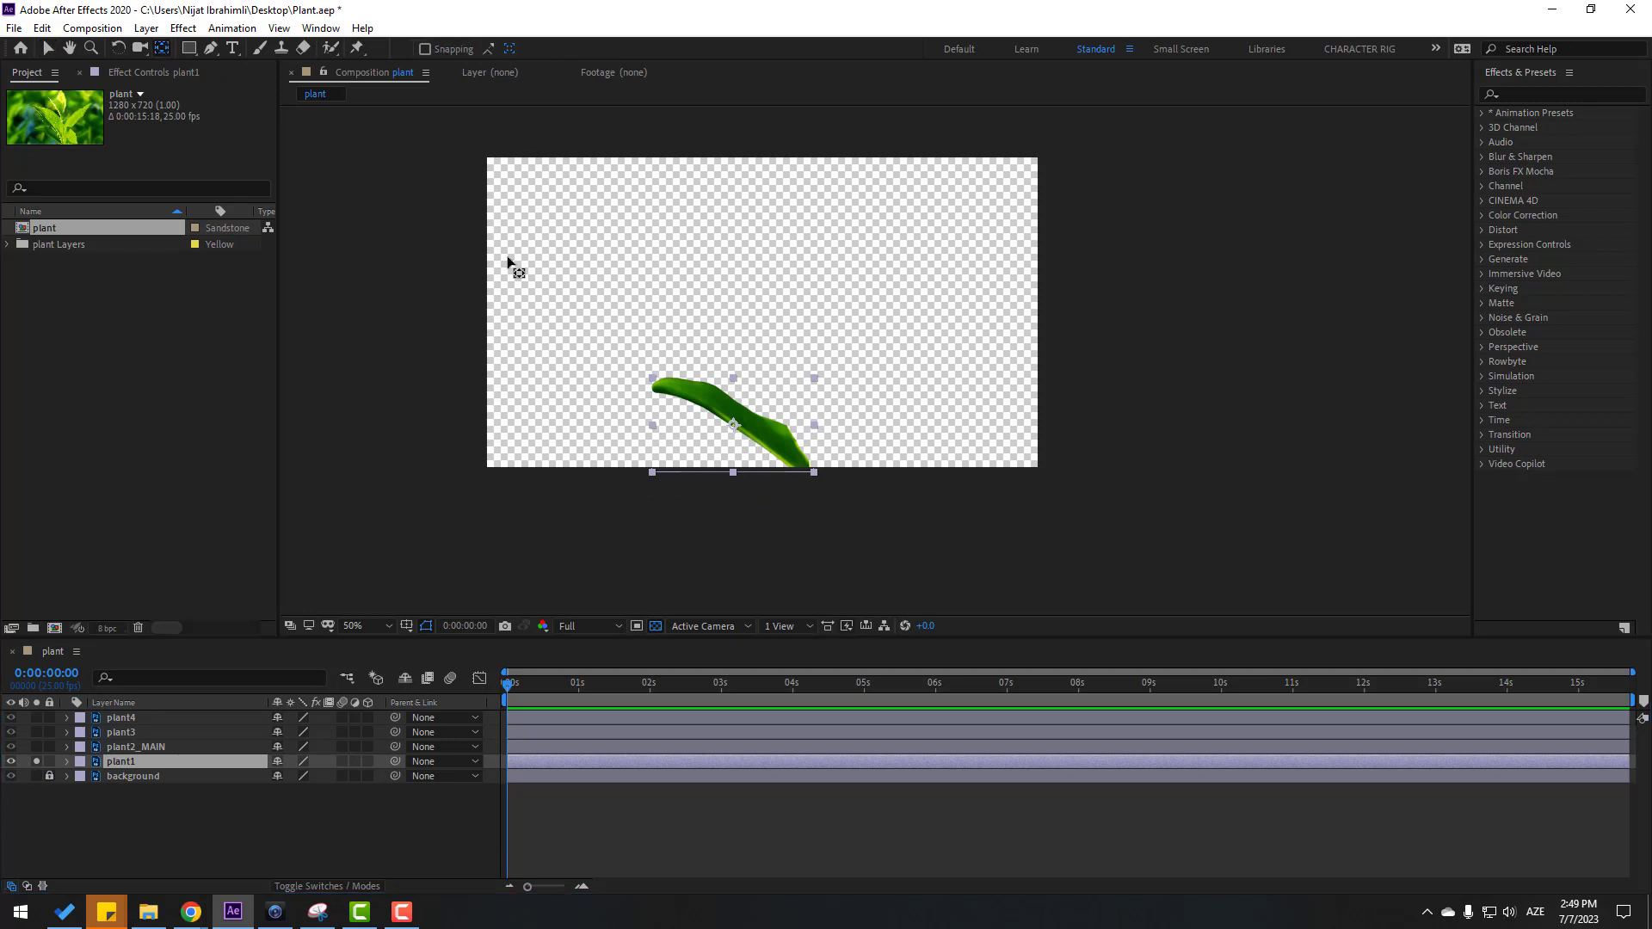
scroll(765, 340, "up", 2)
left_click_drag(765, 336, 914, 420)
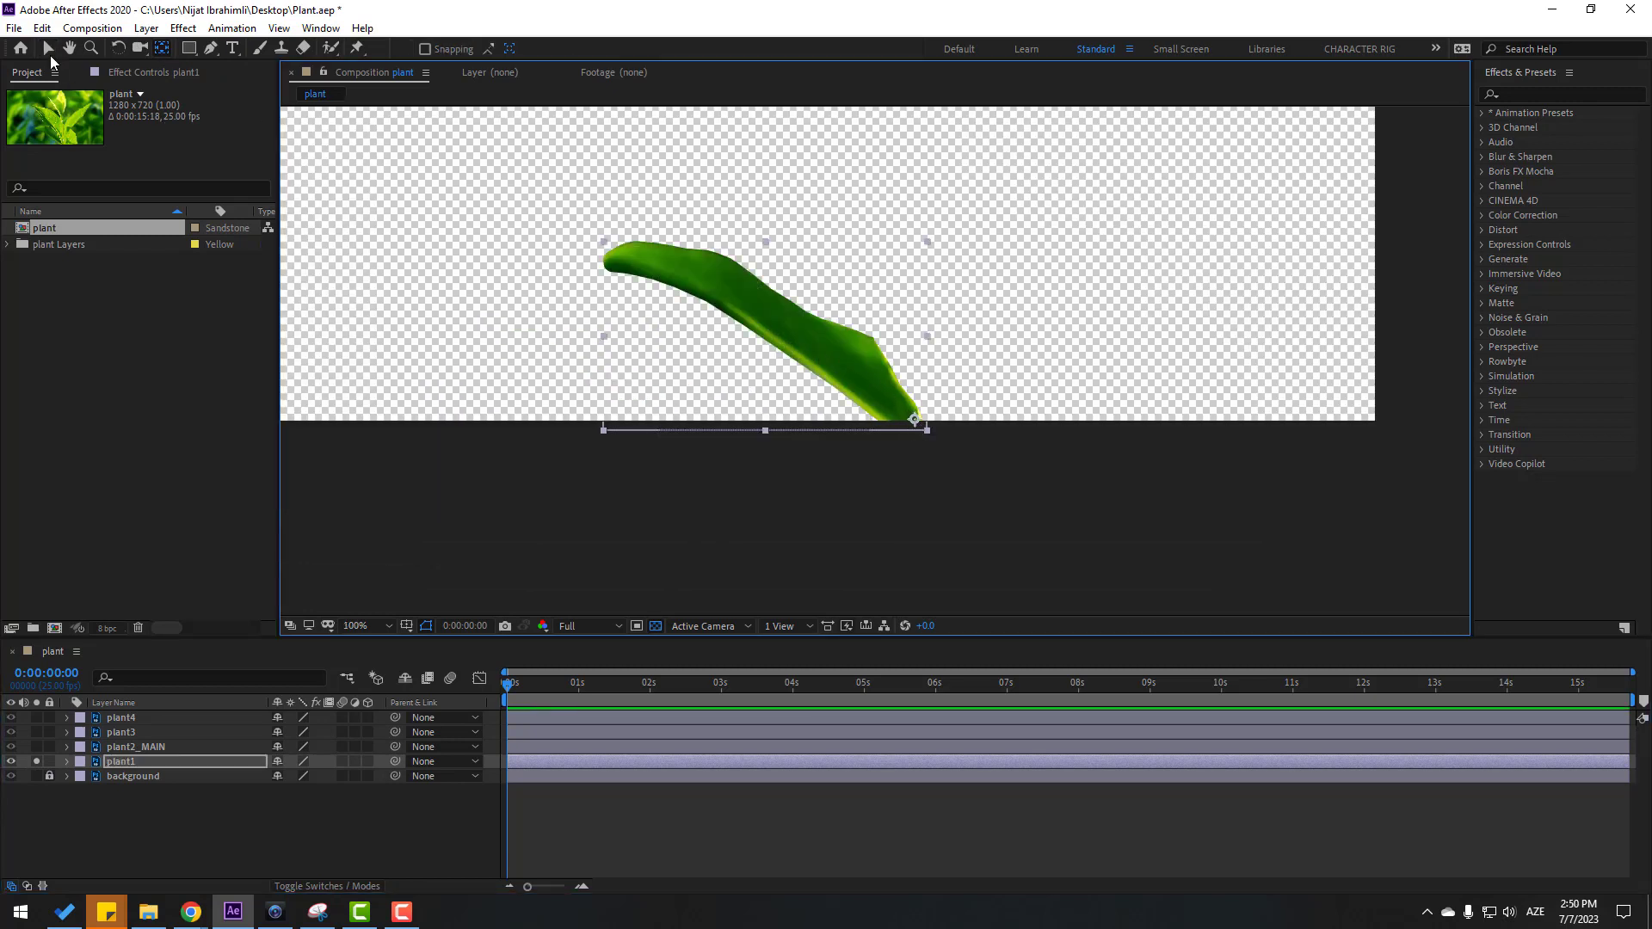
left_click(50, 50)
left_click(36, 762)
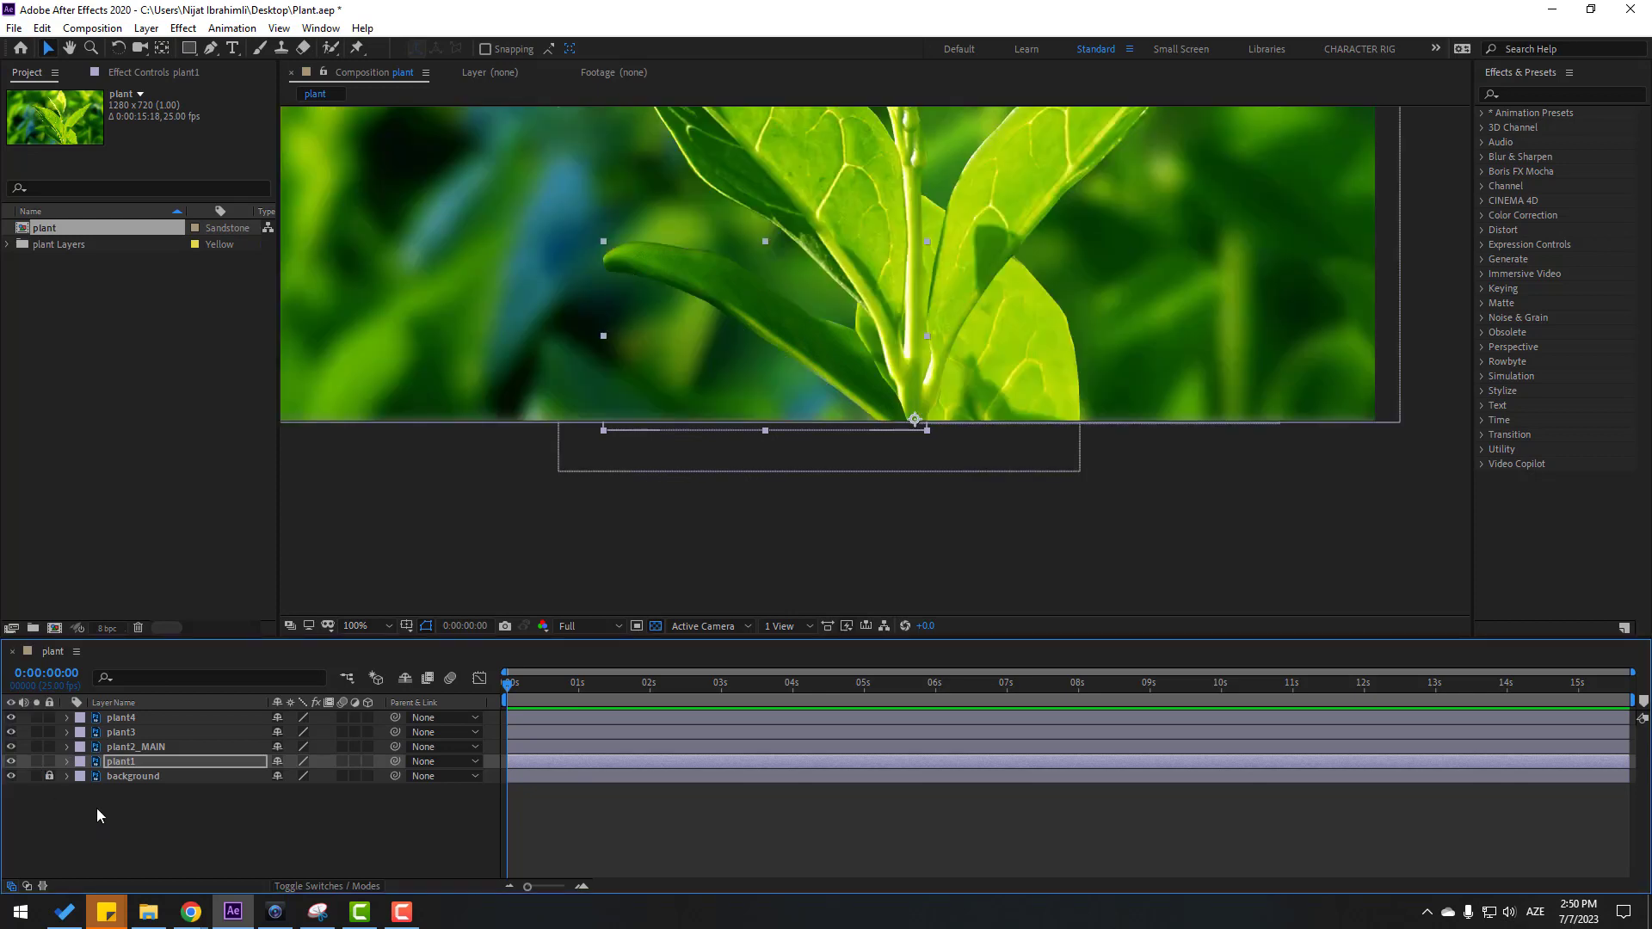
left_click(145, 833)
left_click(372, 631)
left_click(421, 340)
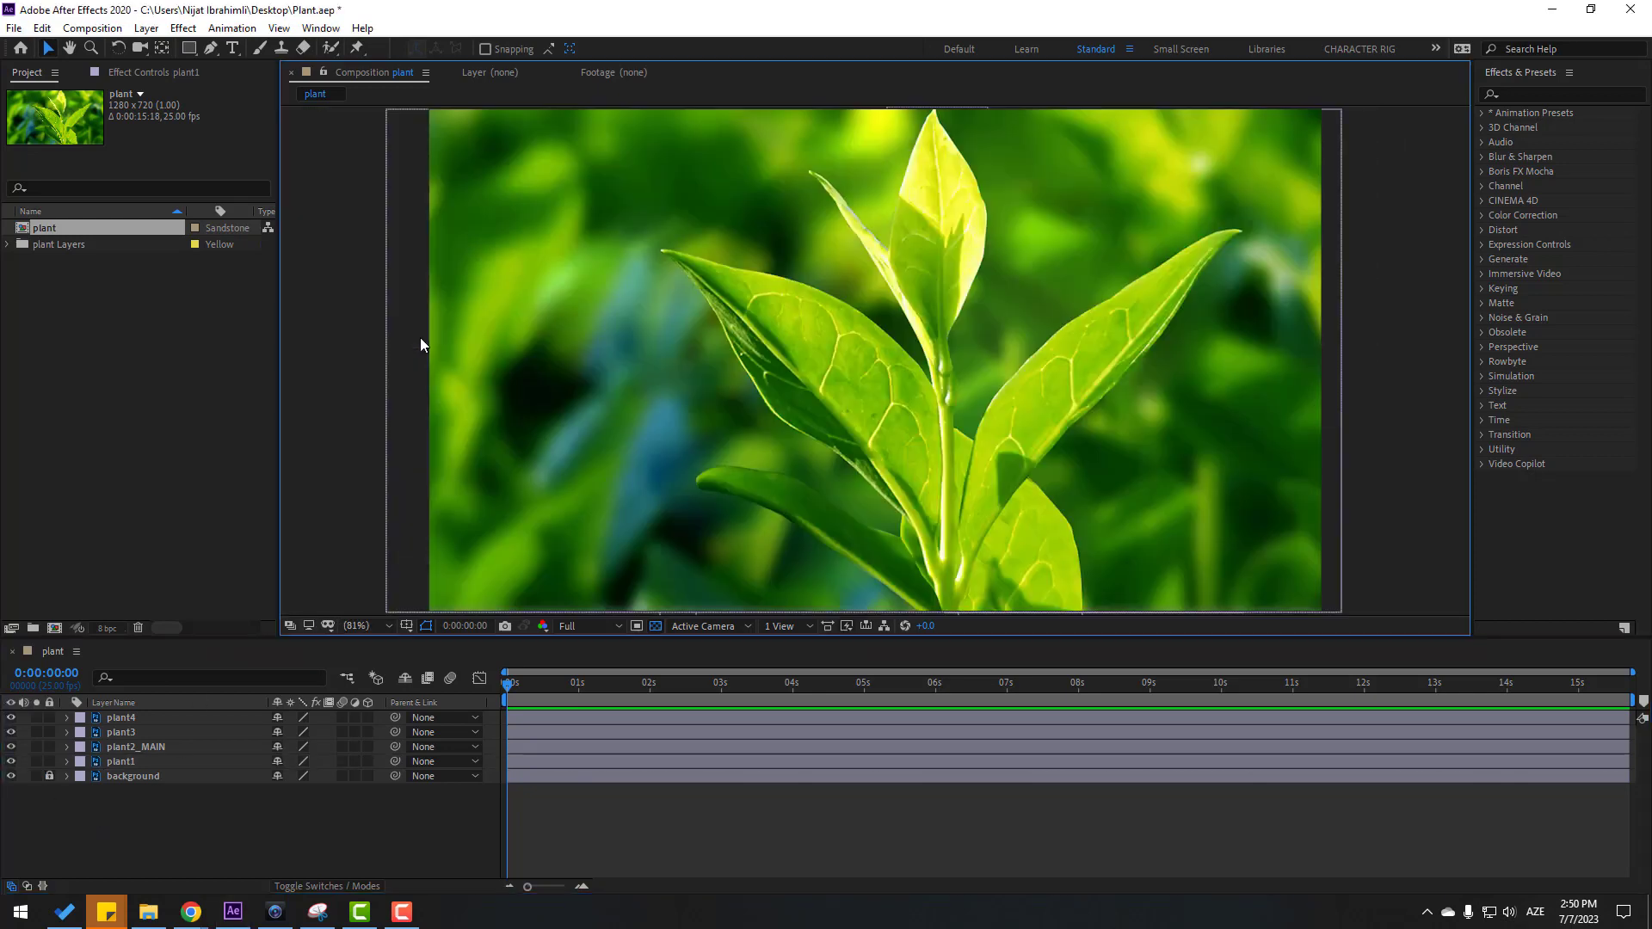
Step: Parent the plant1, plant3 and plant4 layers to plant2_MAIN
left_click(126, 762)
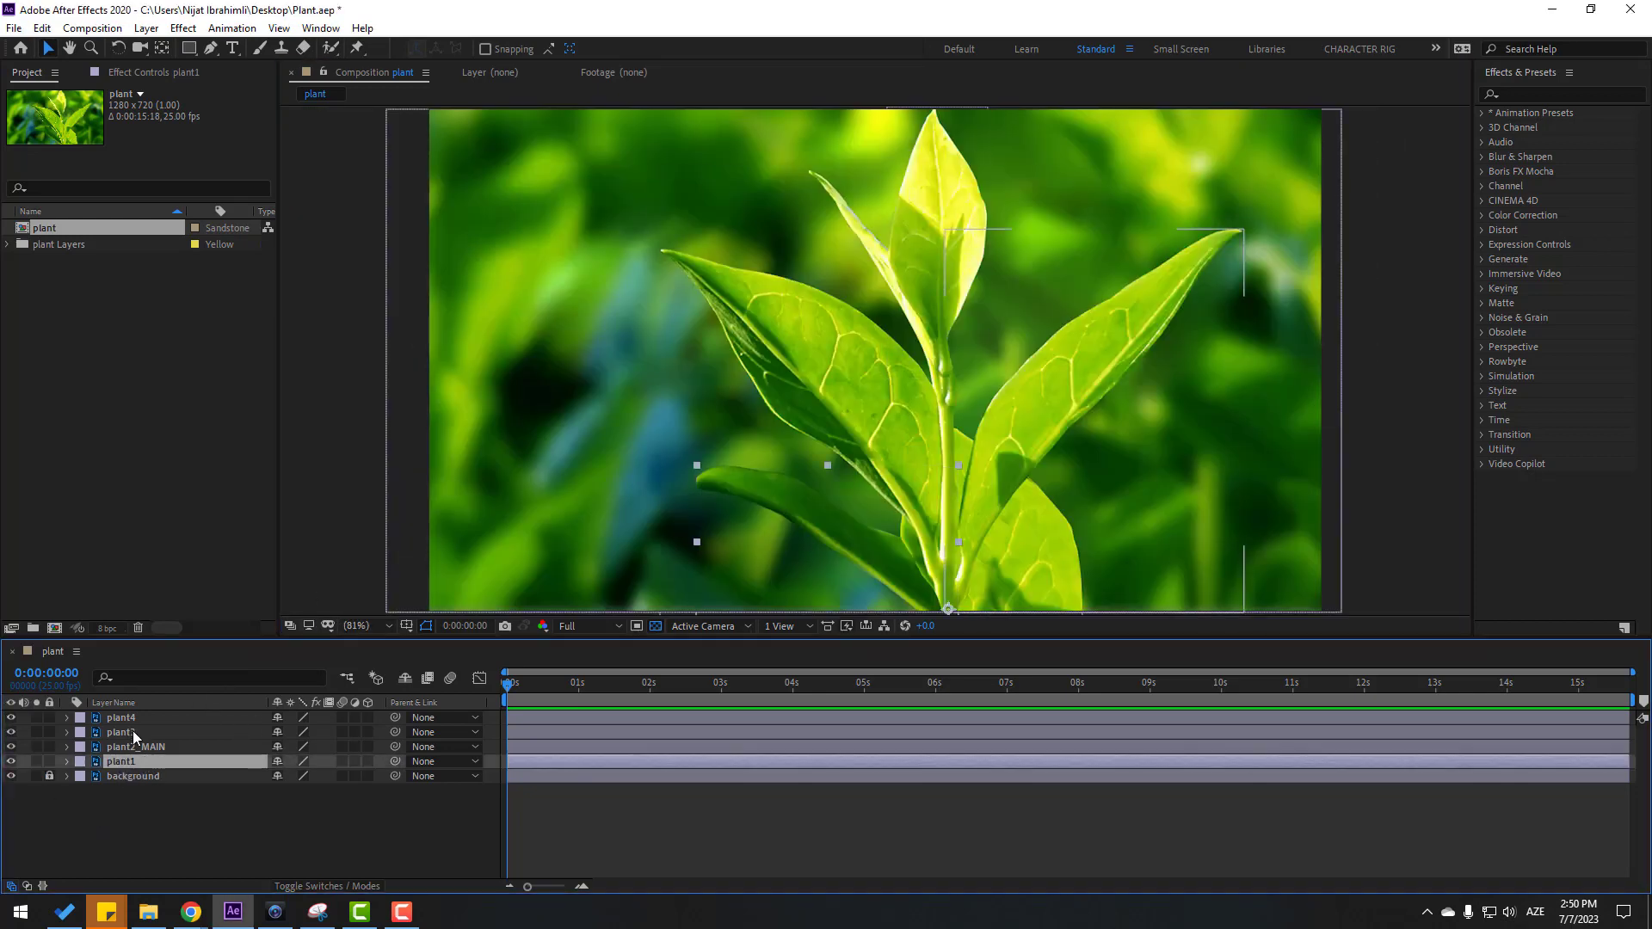
left_click(138, 719, "ctrl")
left_click(129, 734, "ctrl")
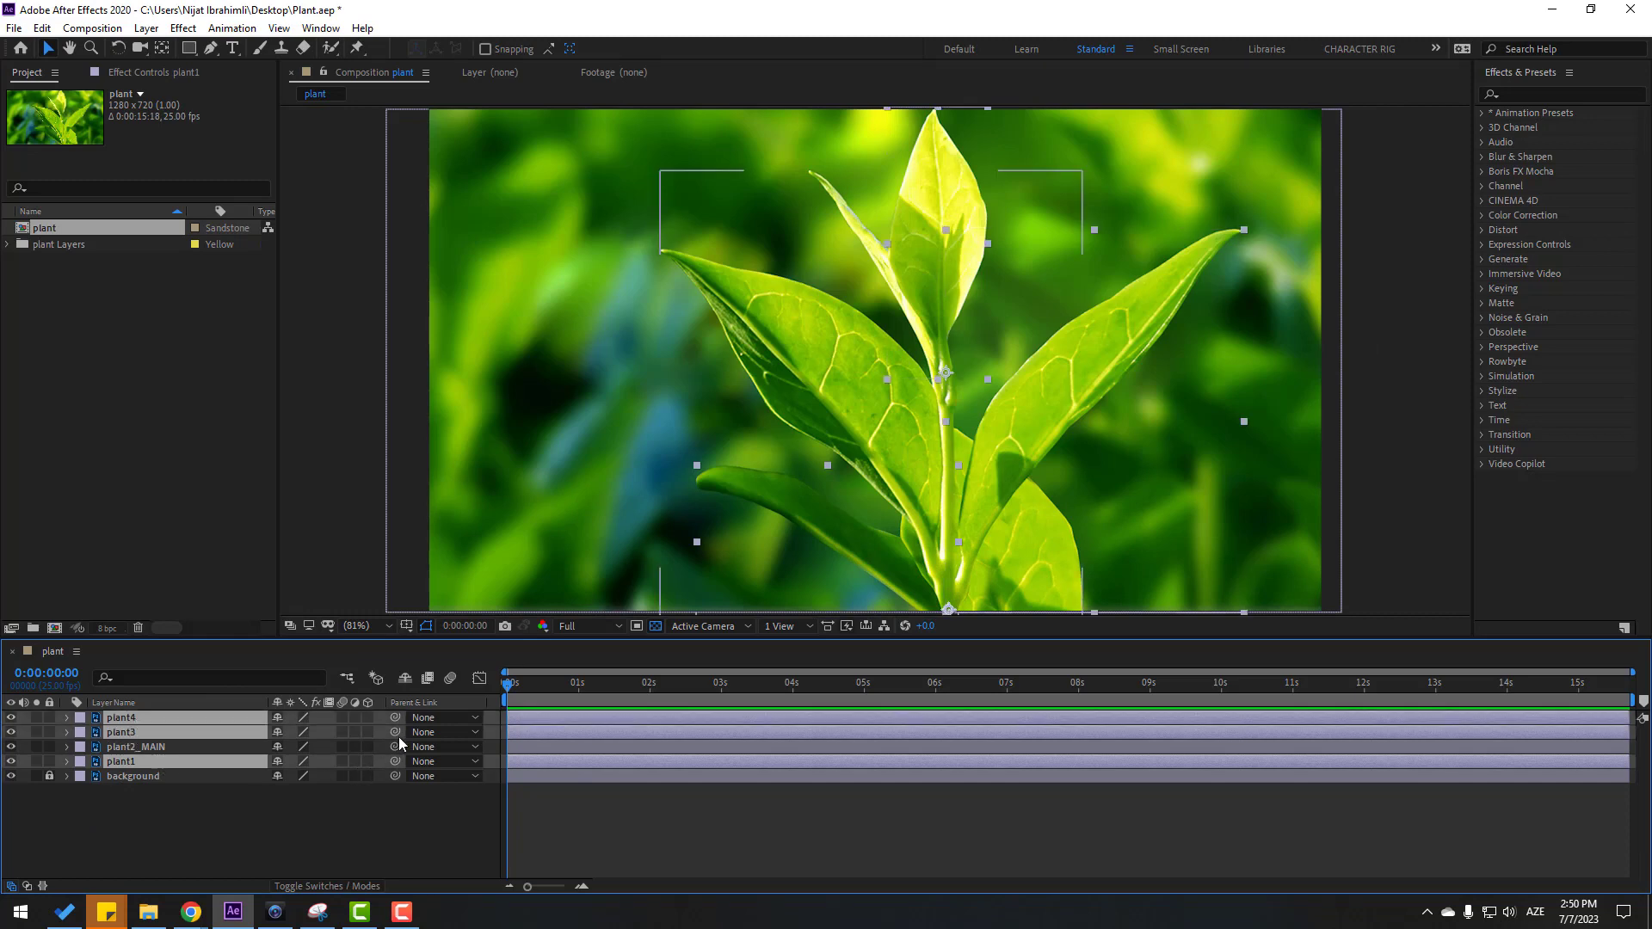
left_click_drag(395, 717, 138, 747)
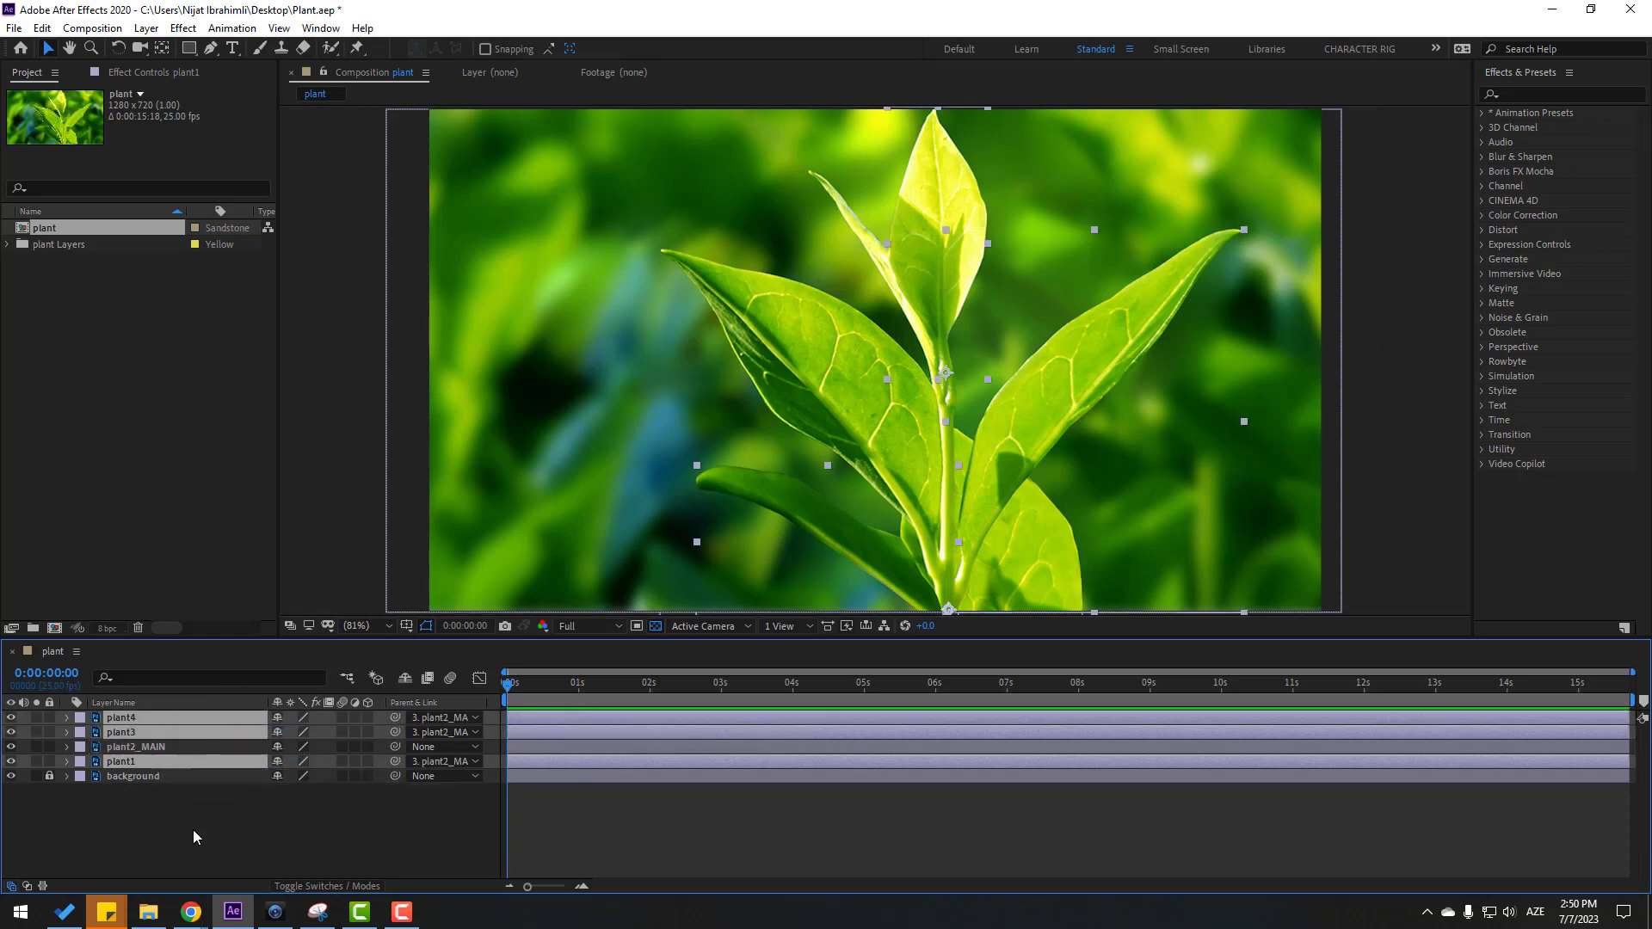
Step: Solo plant2_MAIN and reveal its Rotation property
left_click(152, 747)
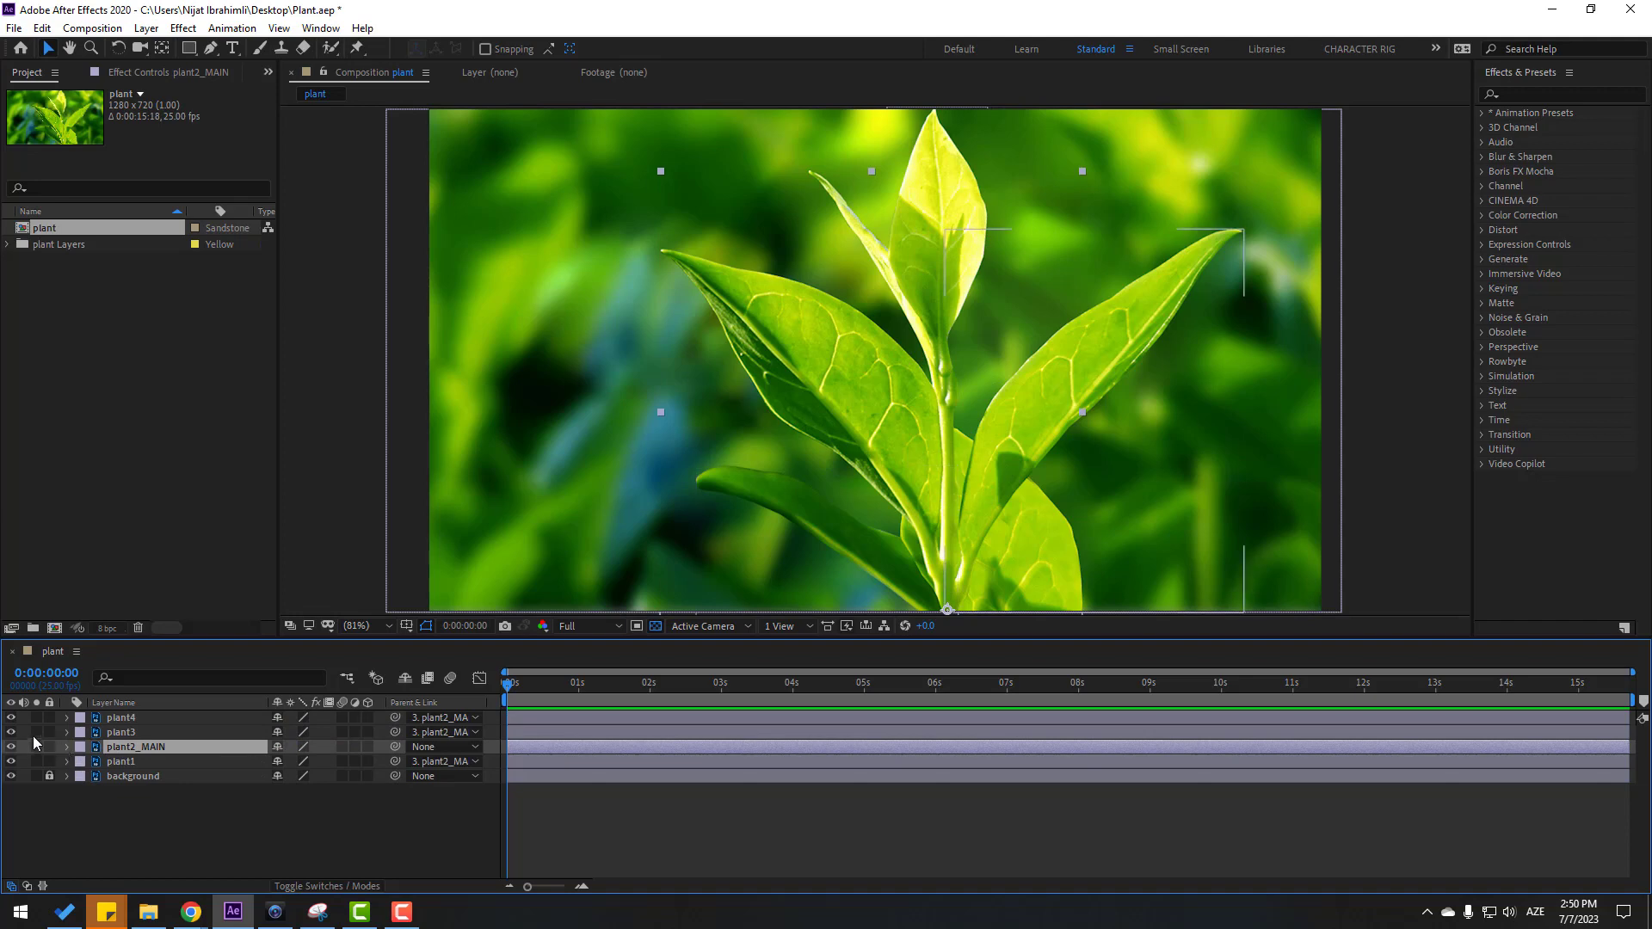
left_click(36, 747)
left_click_drag(932, 482, 899, 458)
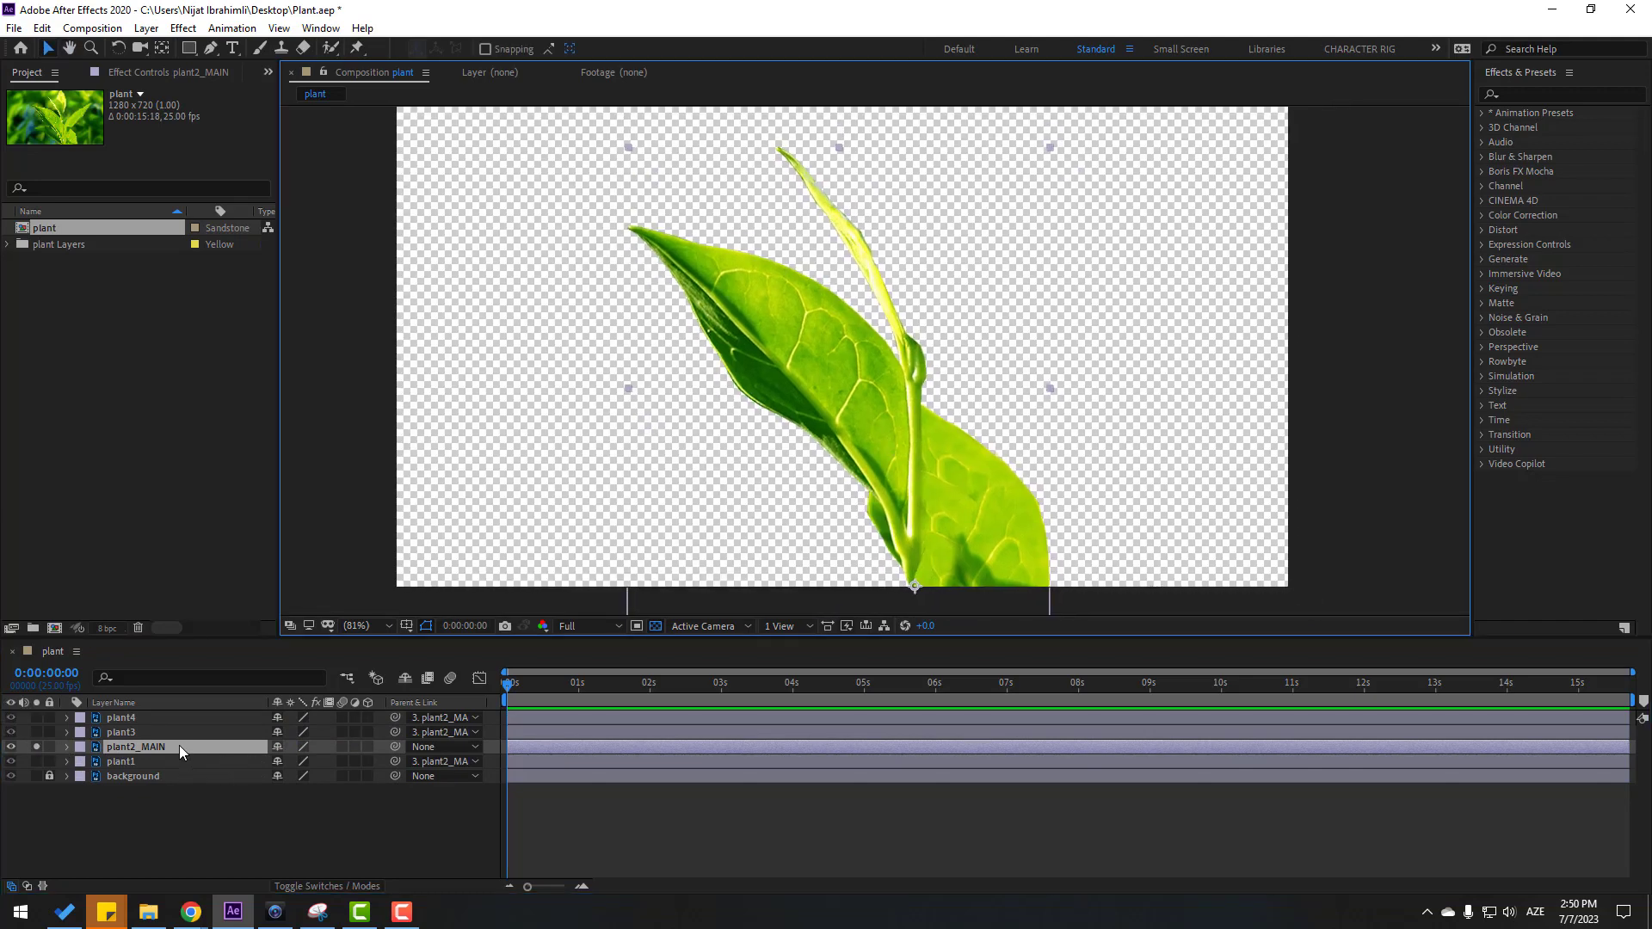
key("r")
mouse_move(297, 766)
left_mouse_down()
mouse_move(319, 769)
mouse_move(302, 767)
left_mouse_up()
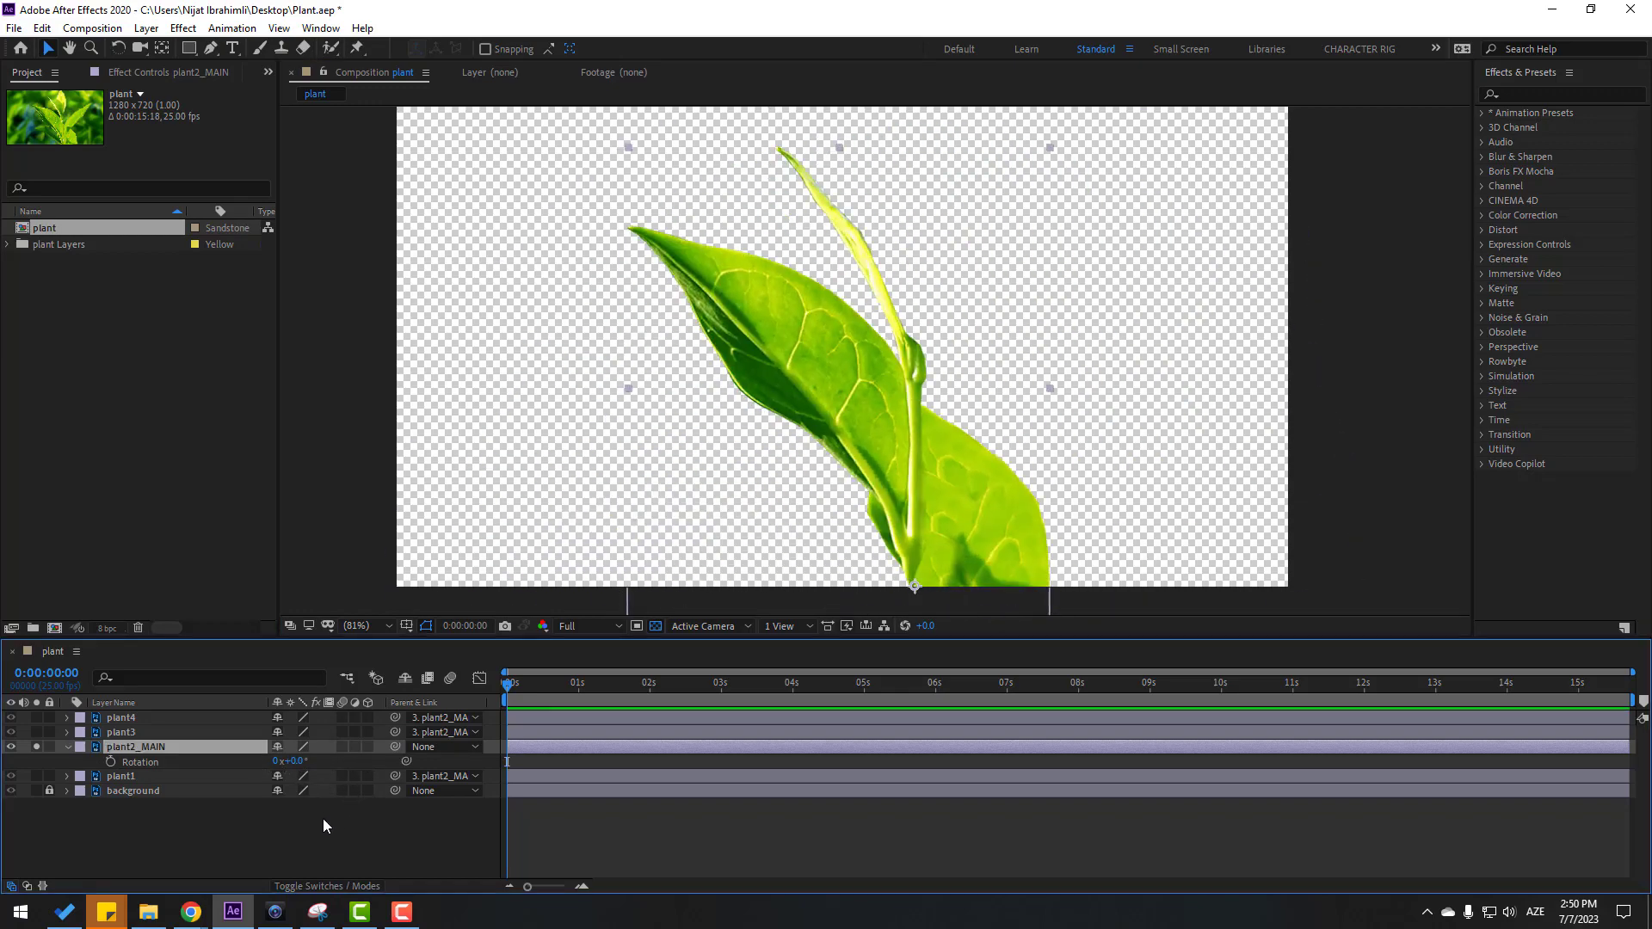
left_click(214, 841)
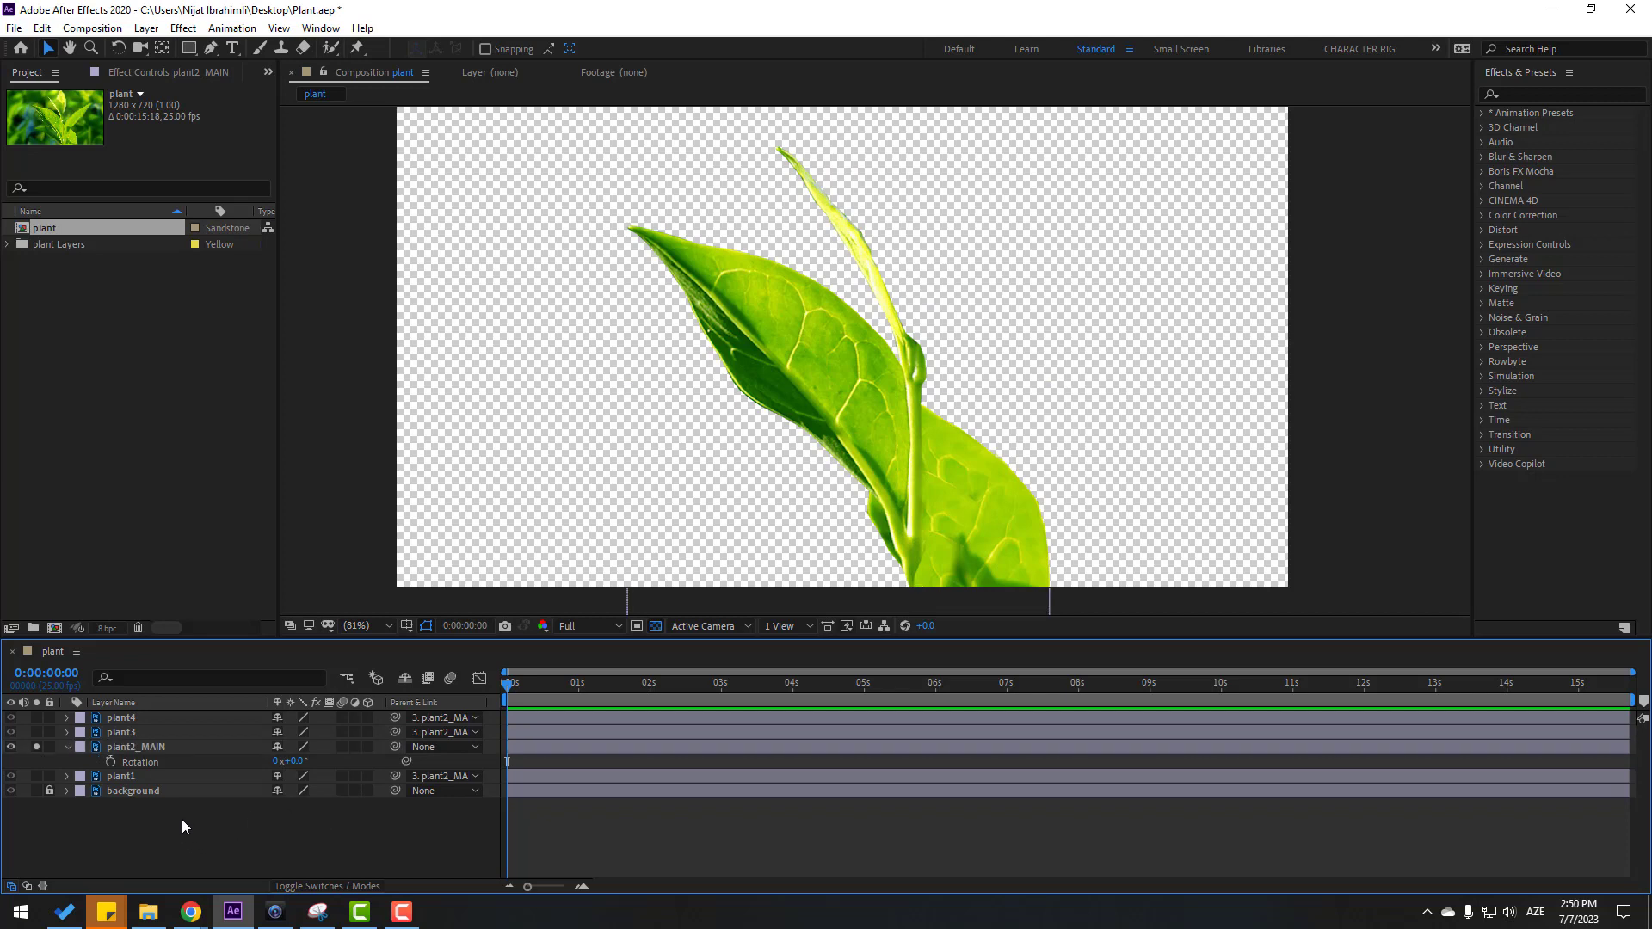
Step: Add the expression wiggle(1,3) to plant2_MAIN's Rotation and preview the motion
left_click(108, 762, "alt")
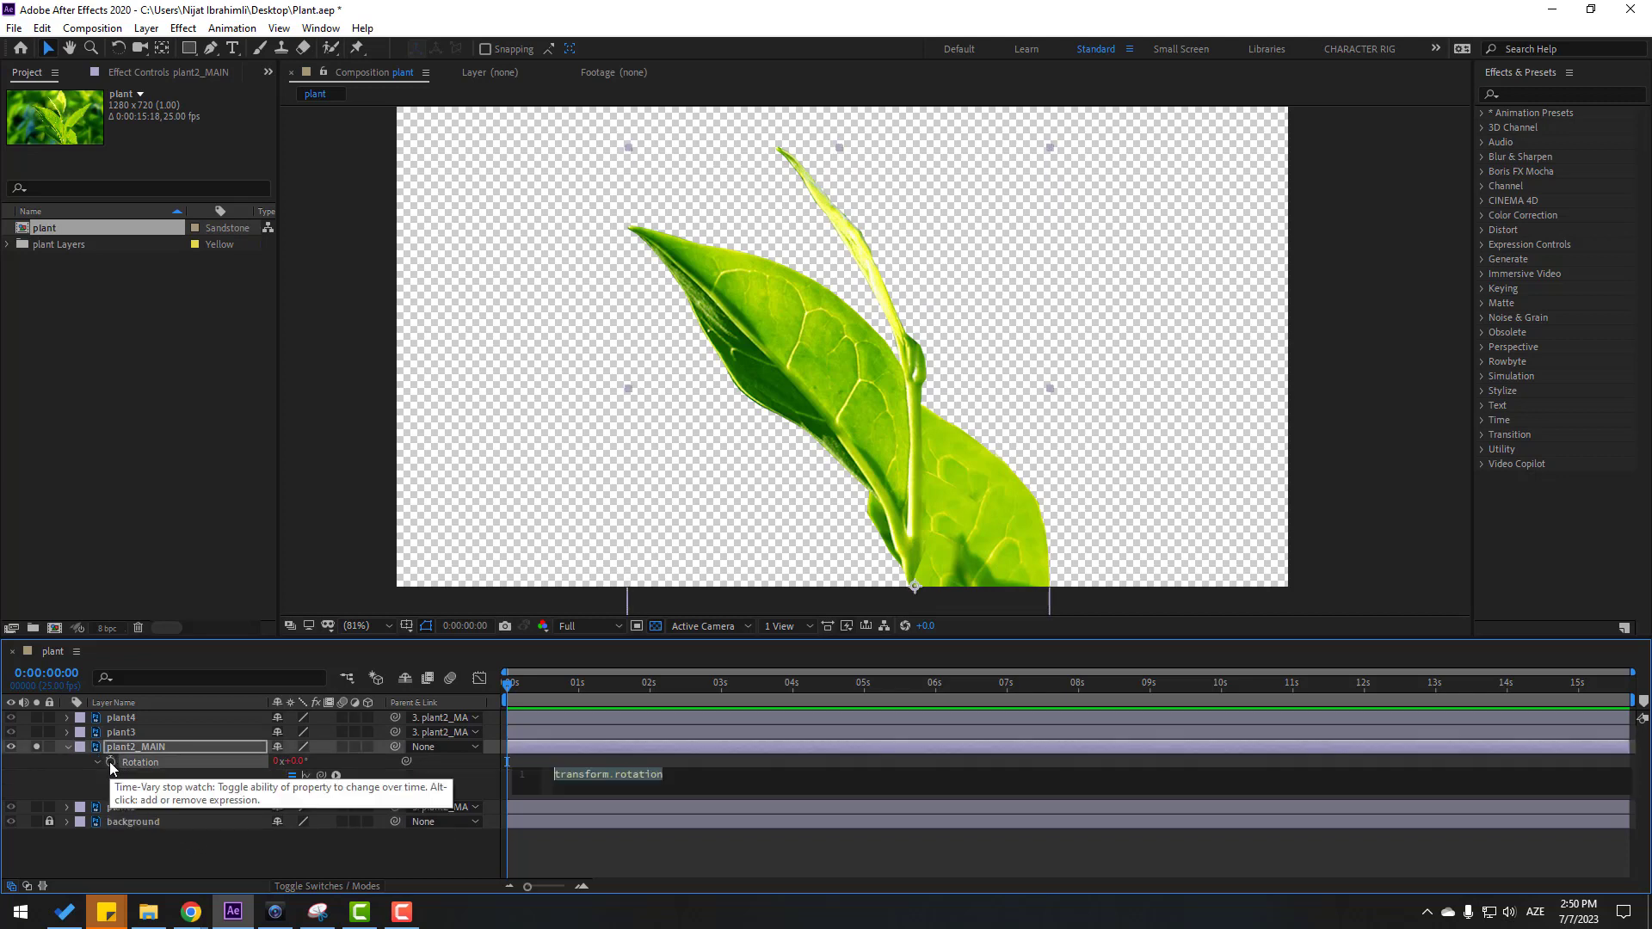
key("alt+shift")
type("wig")
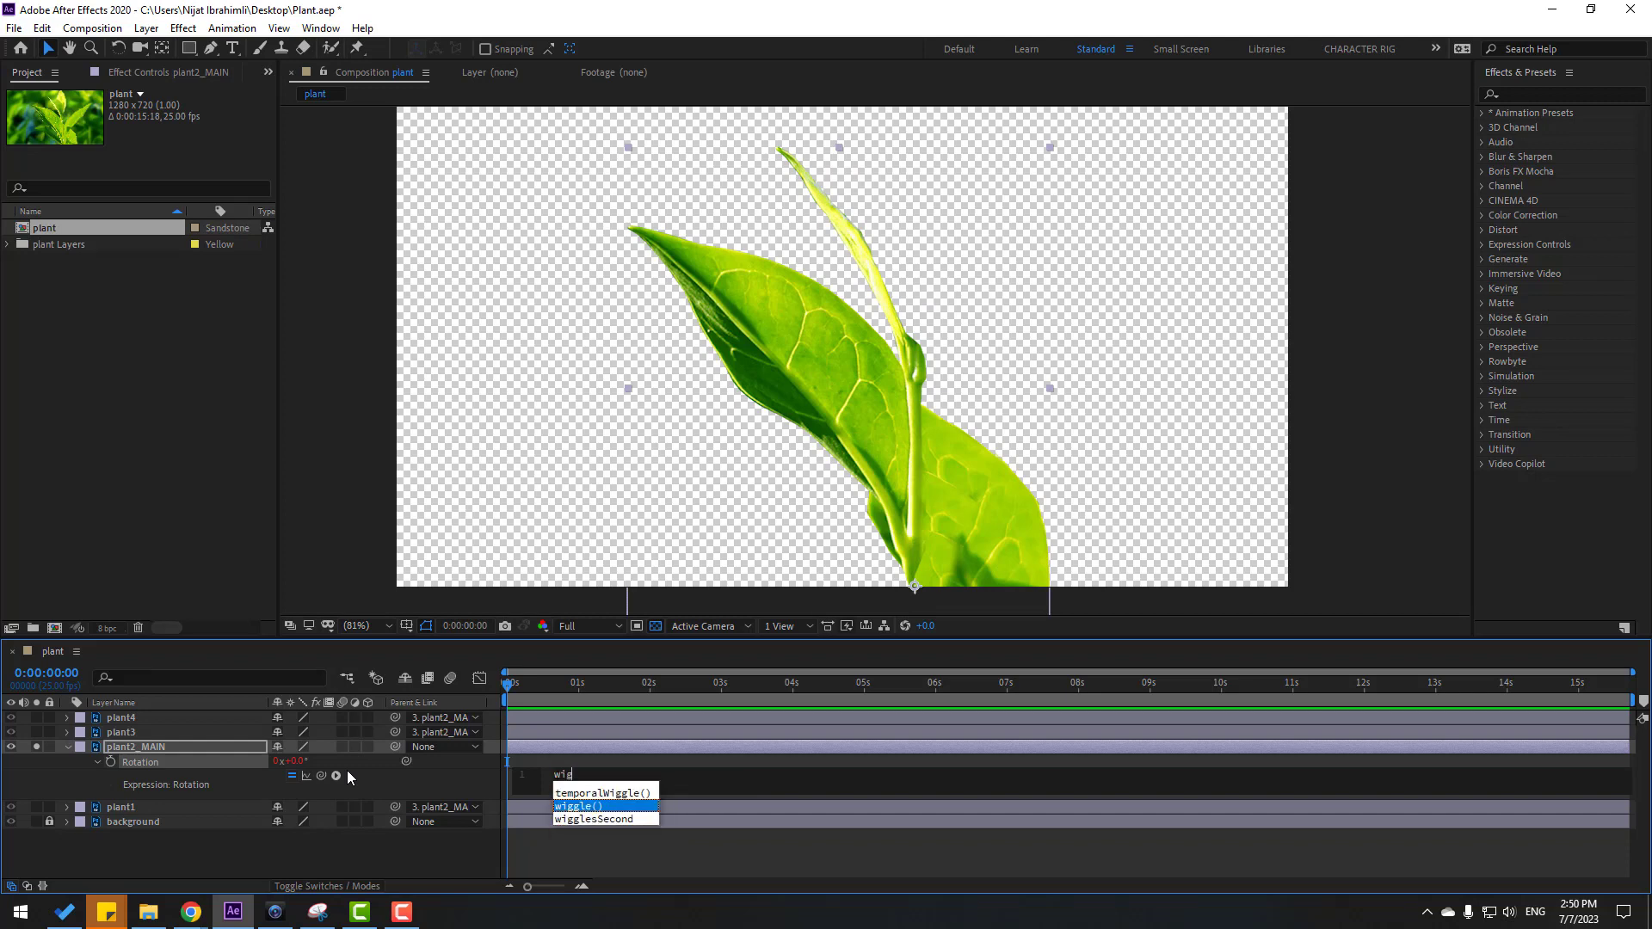
type("gle(1,3")
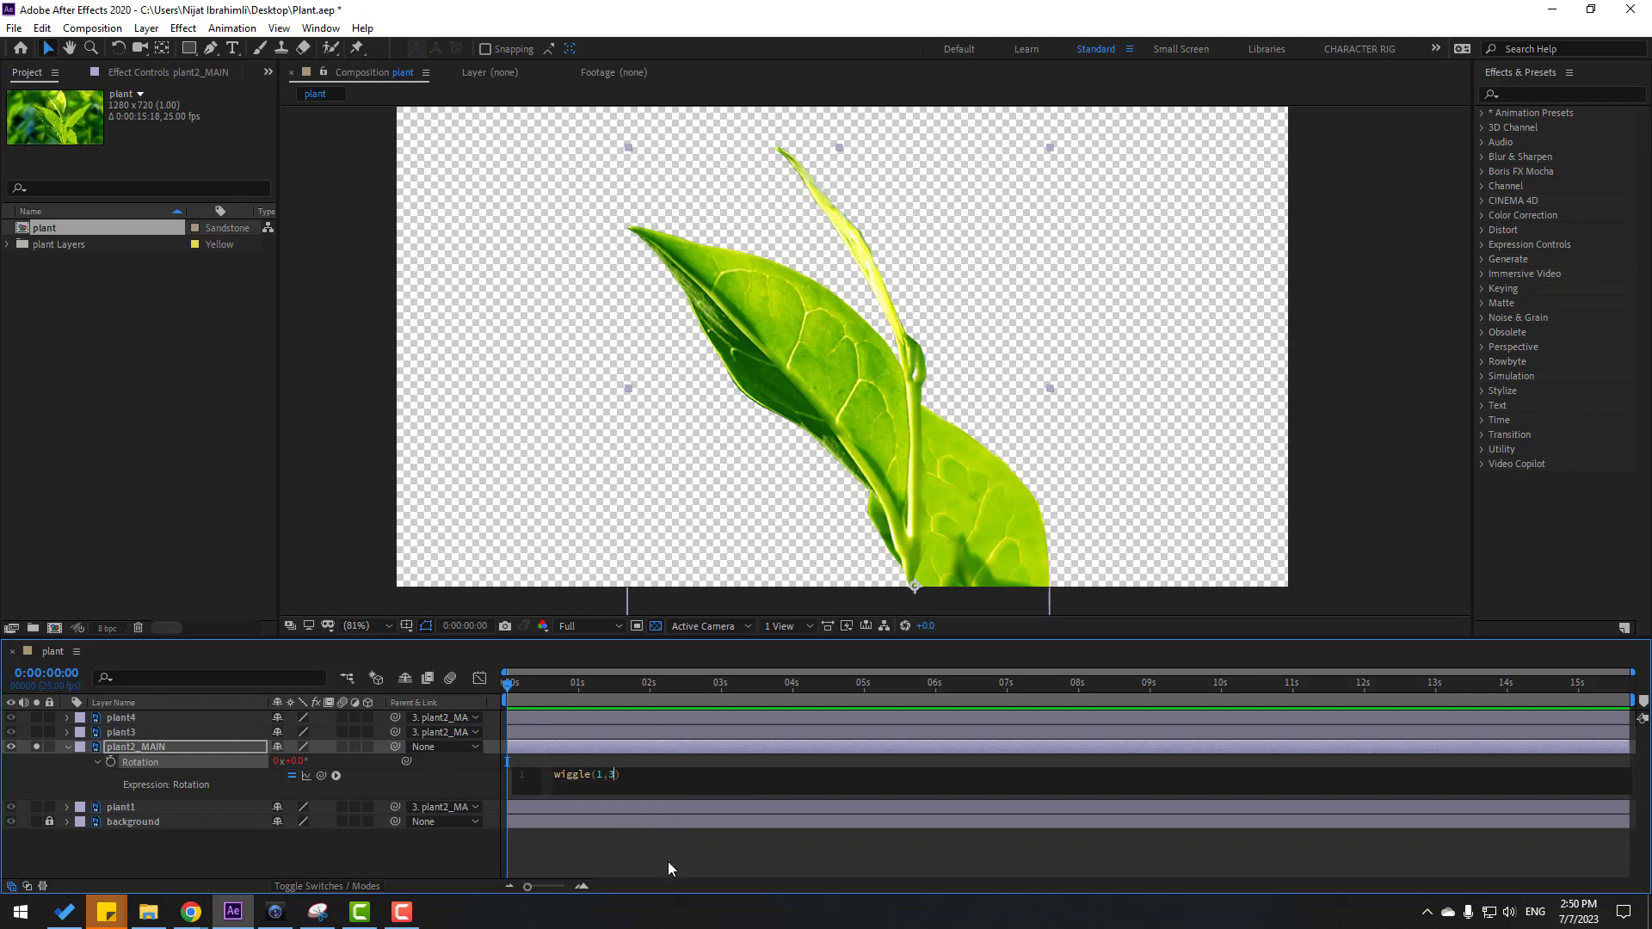
left_click(689, 860)
key("space")
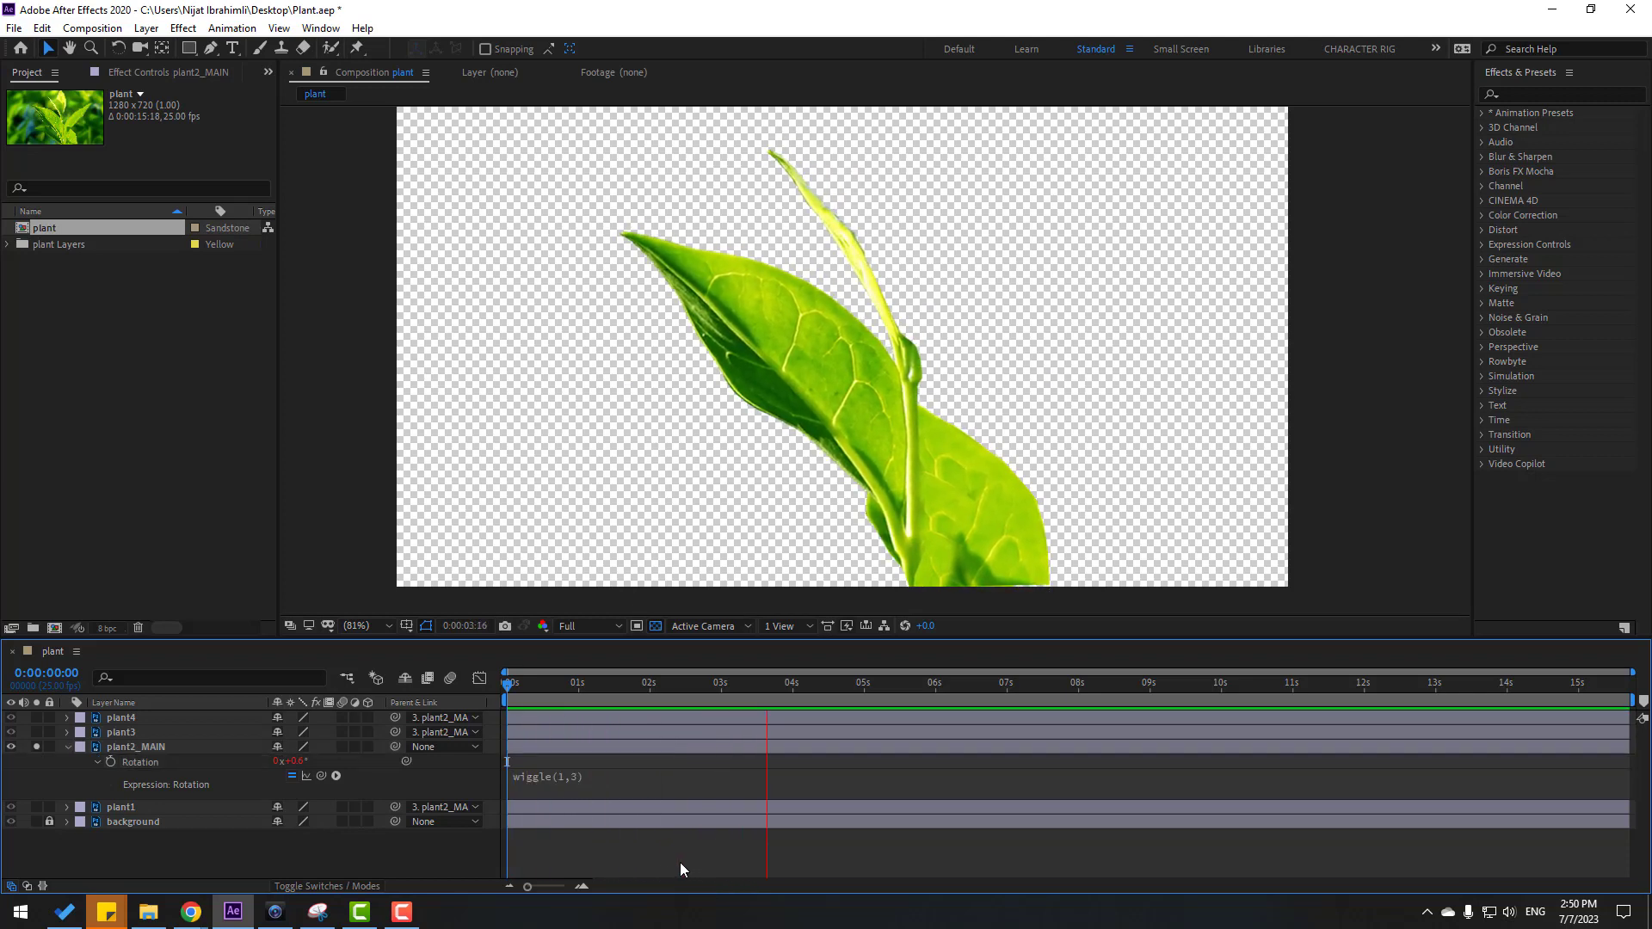
left_click(630, 682)
Step: Copy plant2_MAIN's rotation expression, and end the layer's solo to preview the whole plant
left_click(580, 778)
key("ctrl+c")
left_click_drag(623, 775, 561, 775)
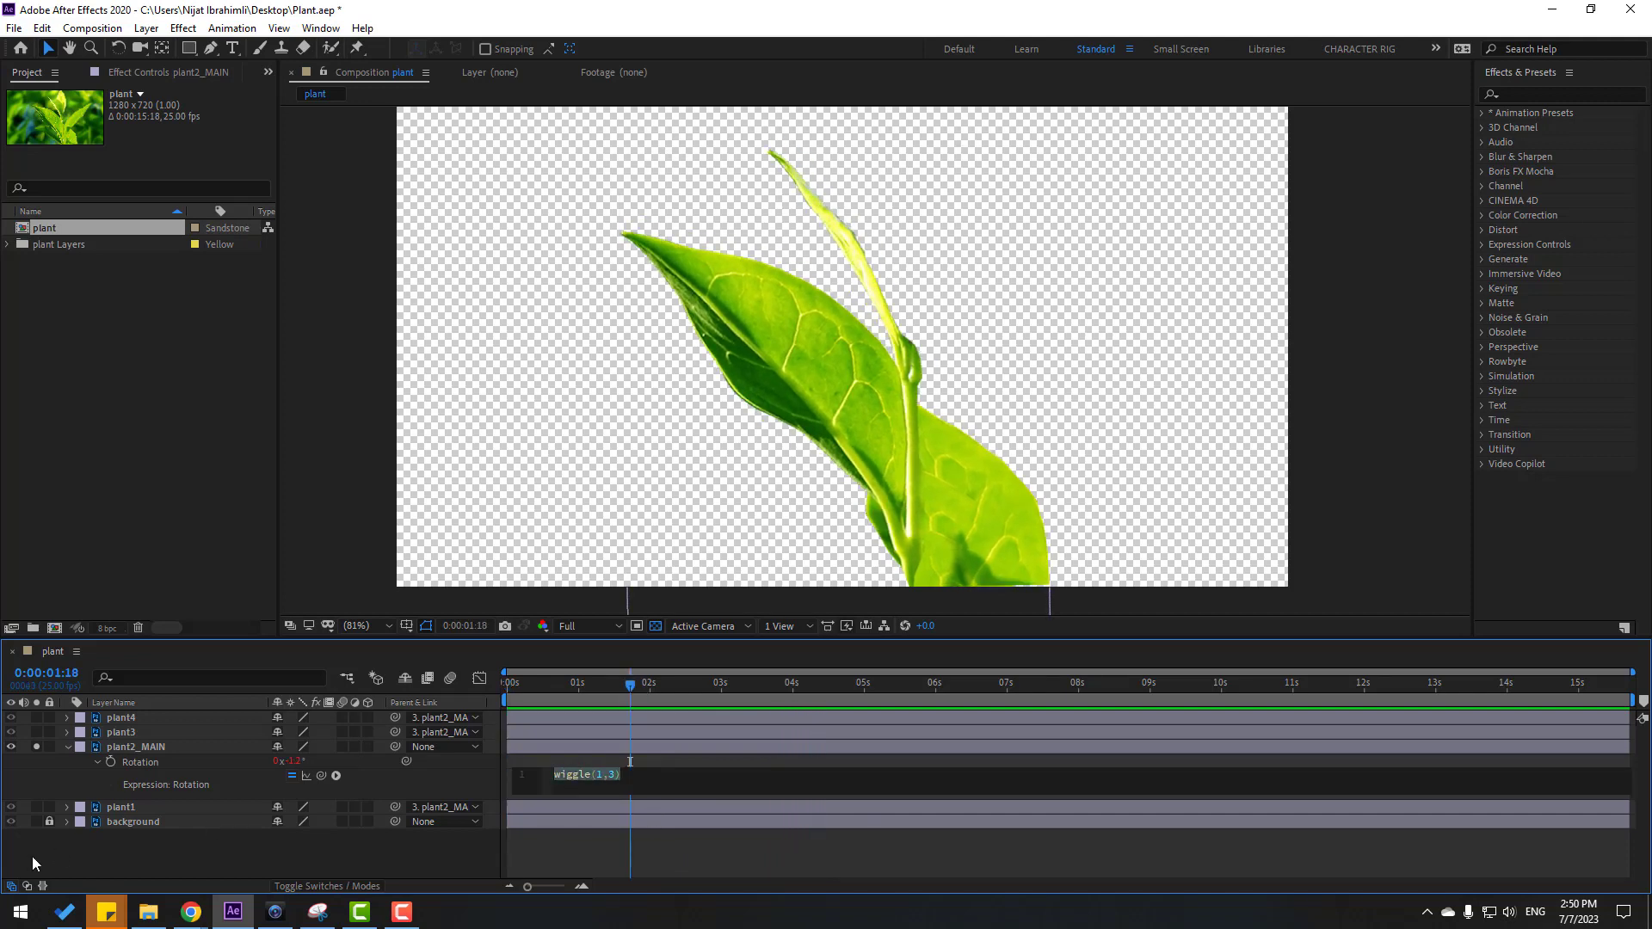
left_click(87, 862)
left_click(68, 748)
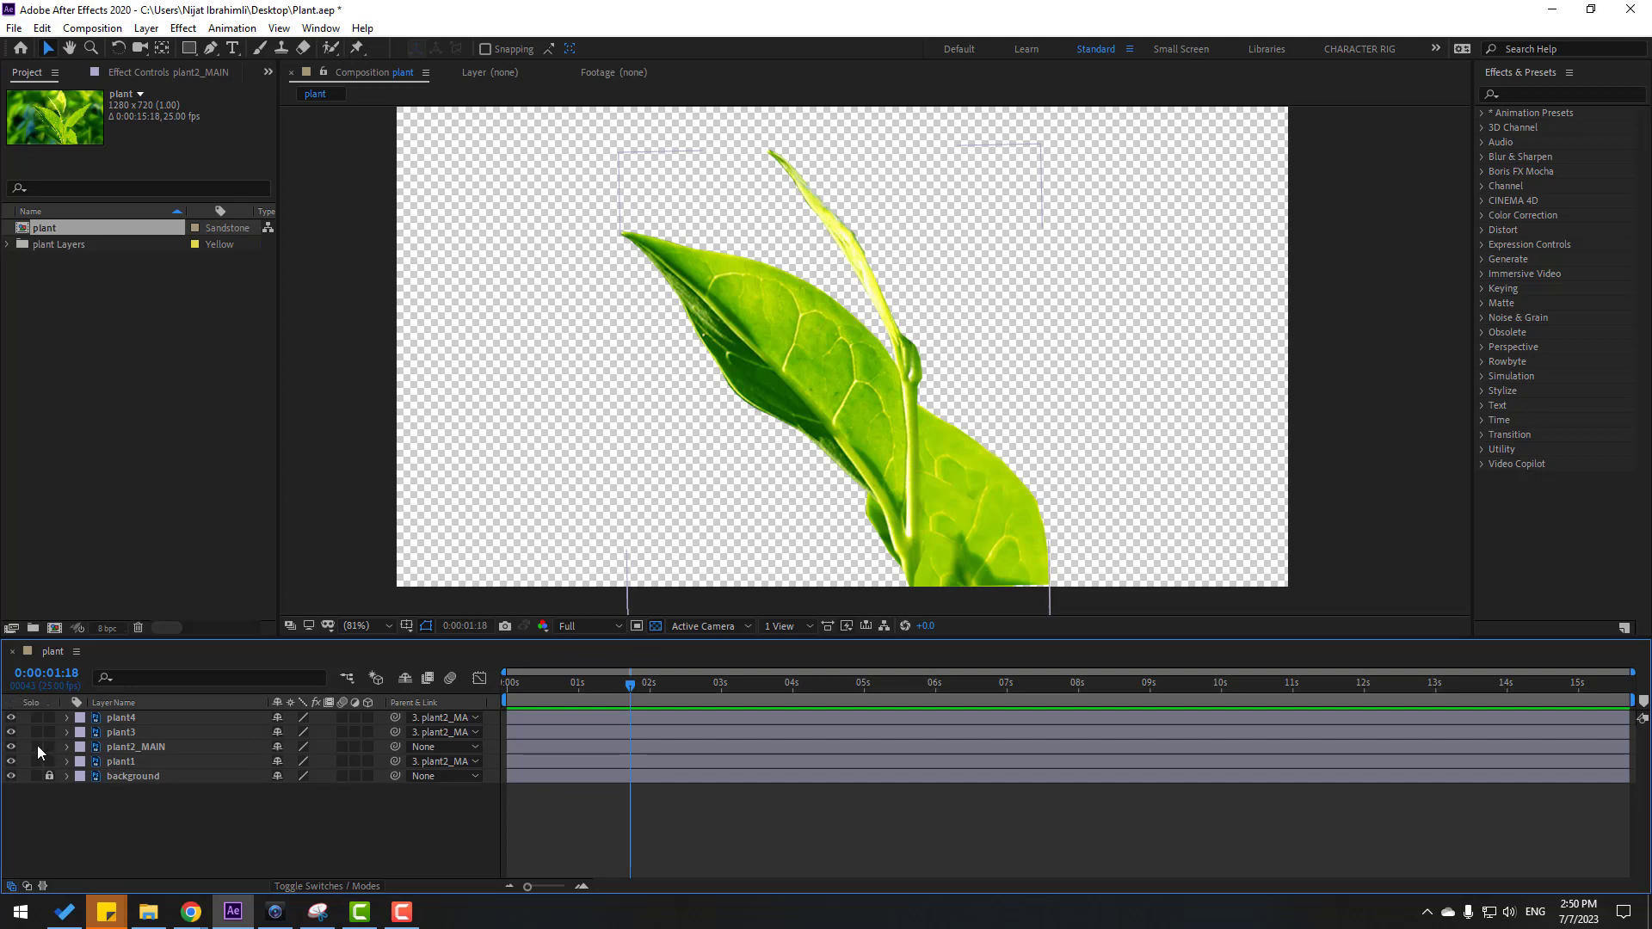
left_click(37, 747)
key("space")
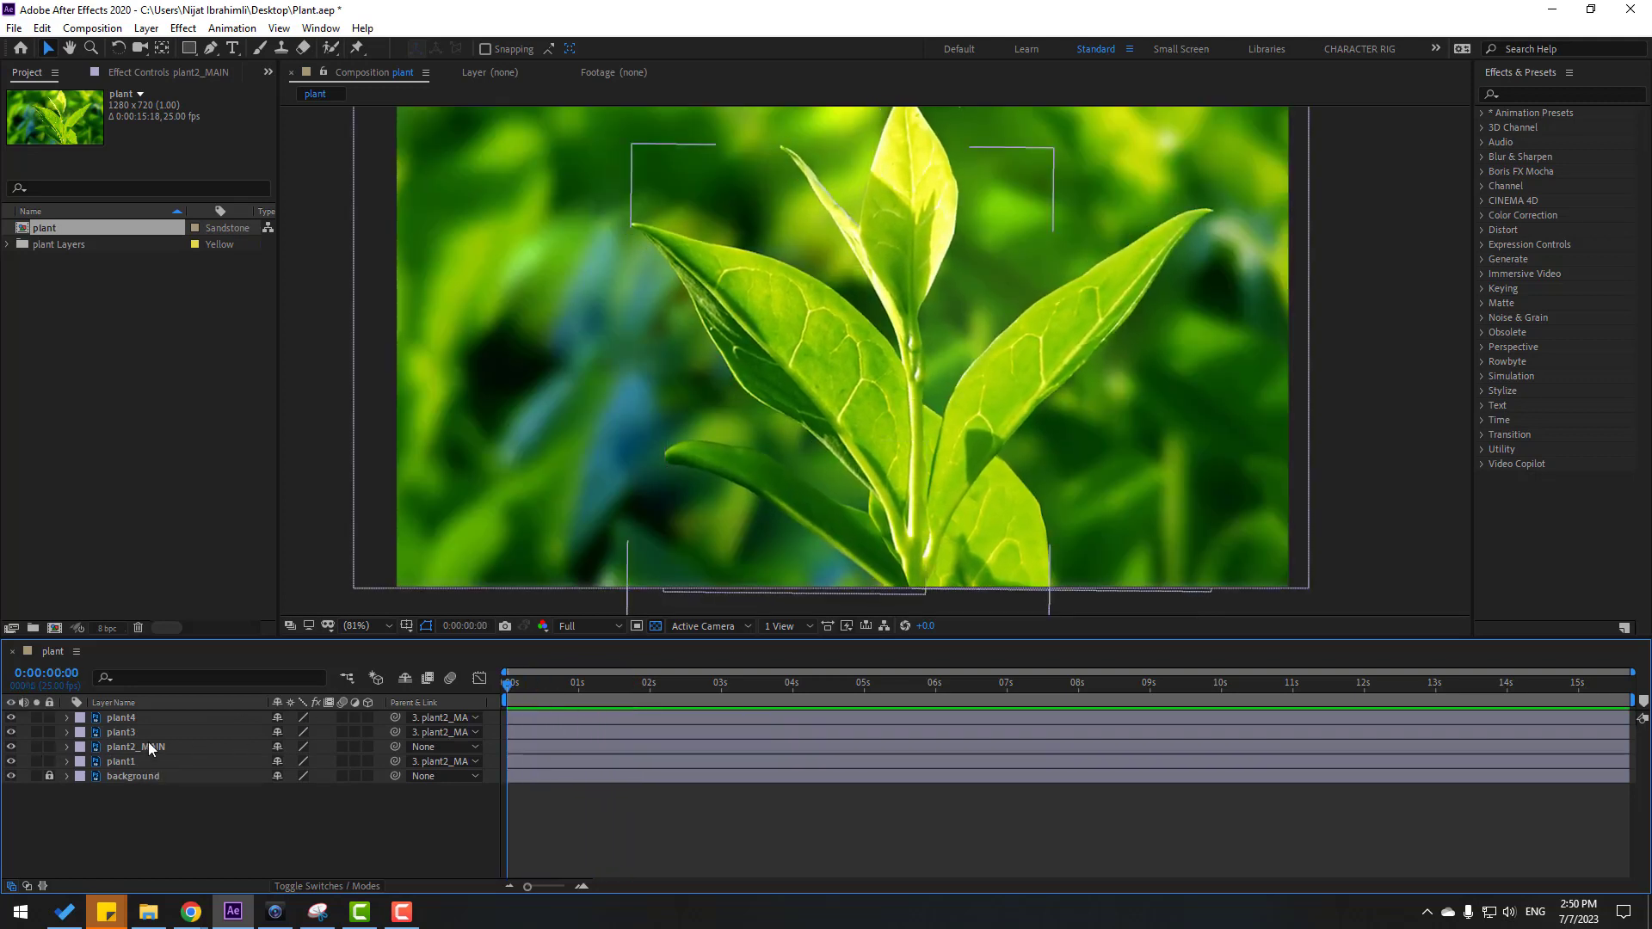
Step: Apply the copied wiggle(1,3) expression to plant4's Rotation and preview the animation
left_click(133, 720)
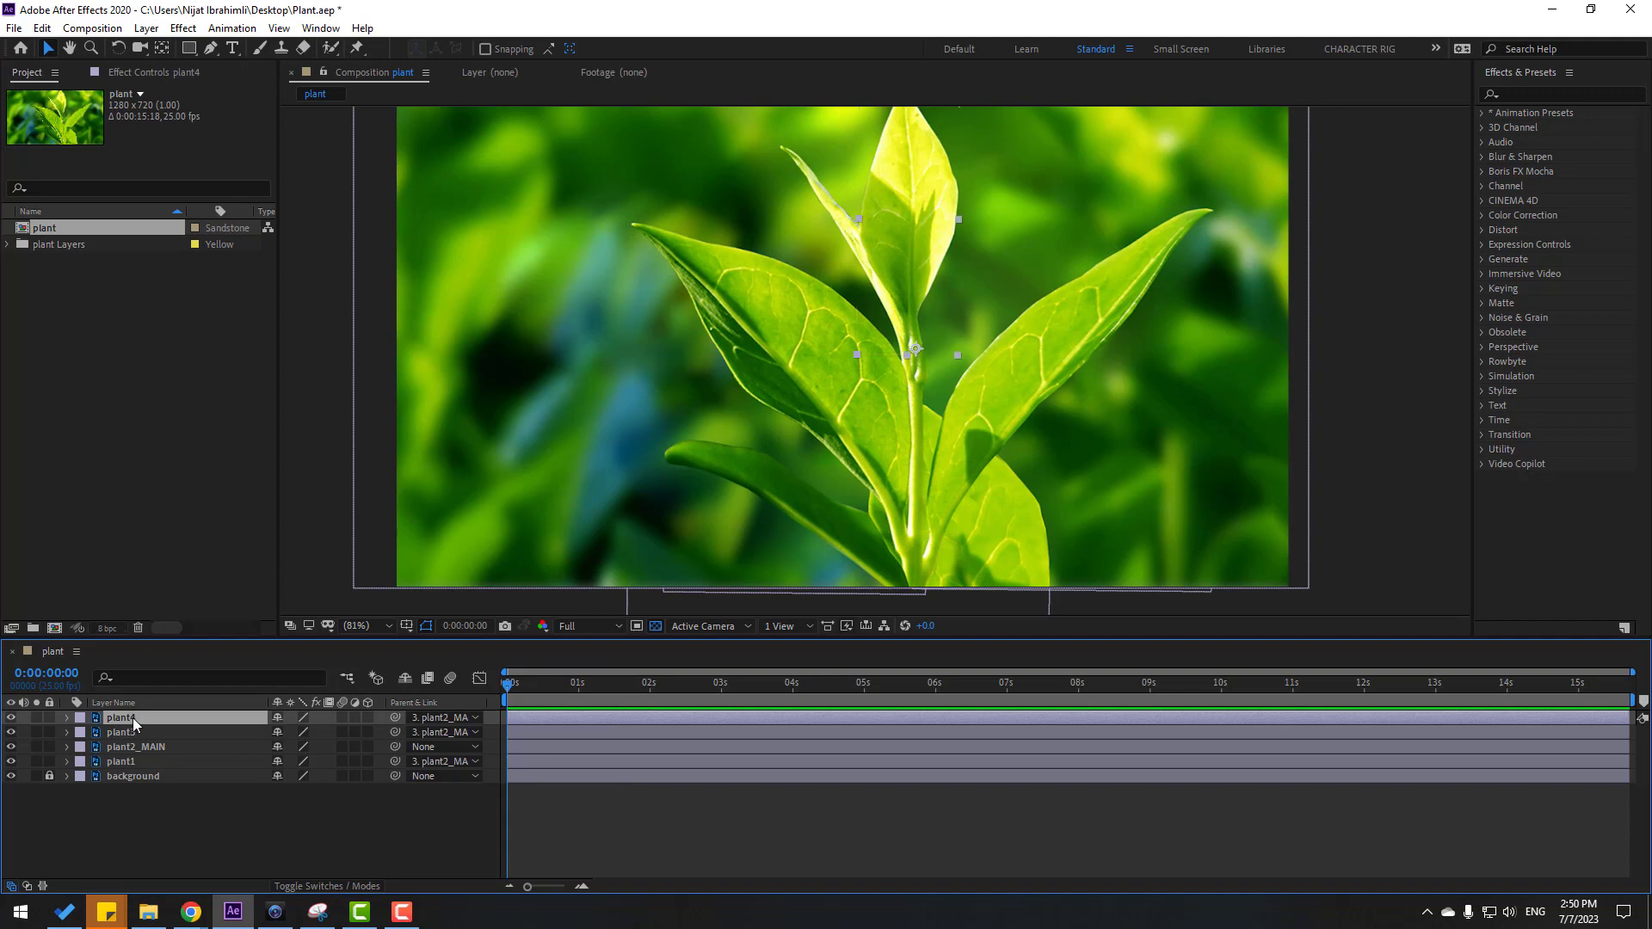
key("r")
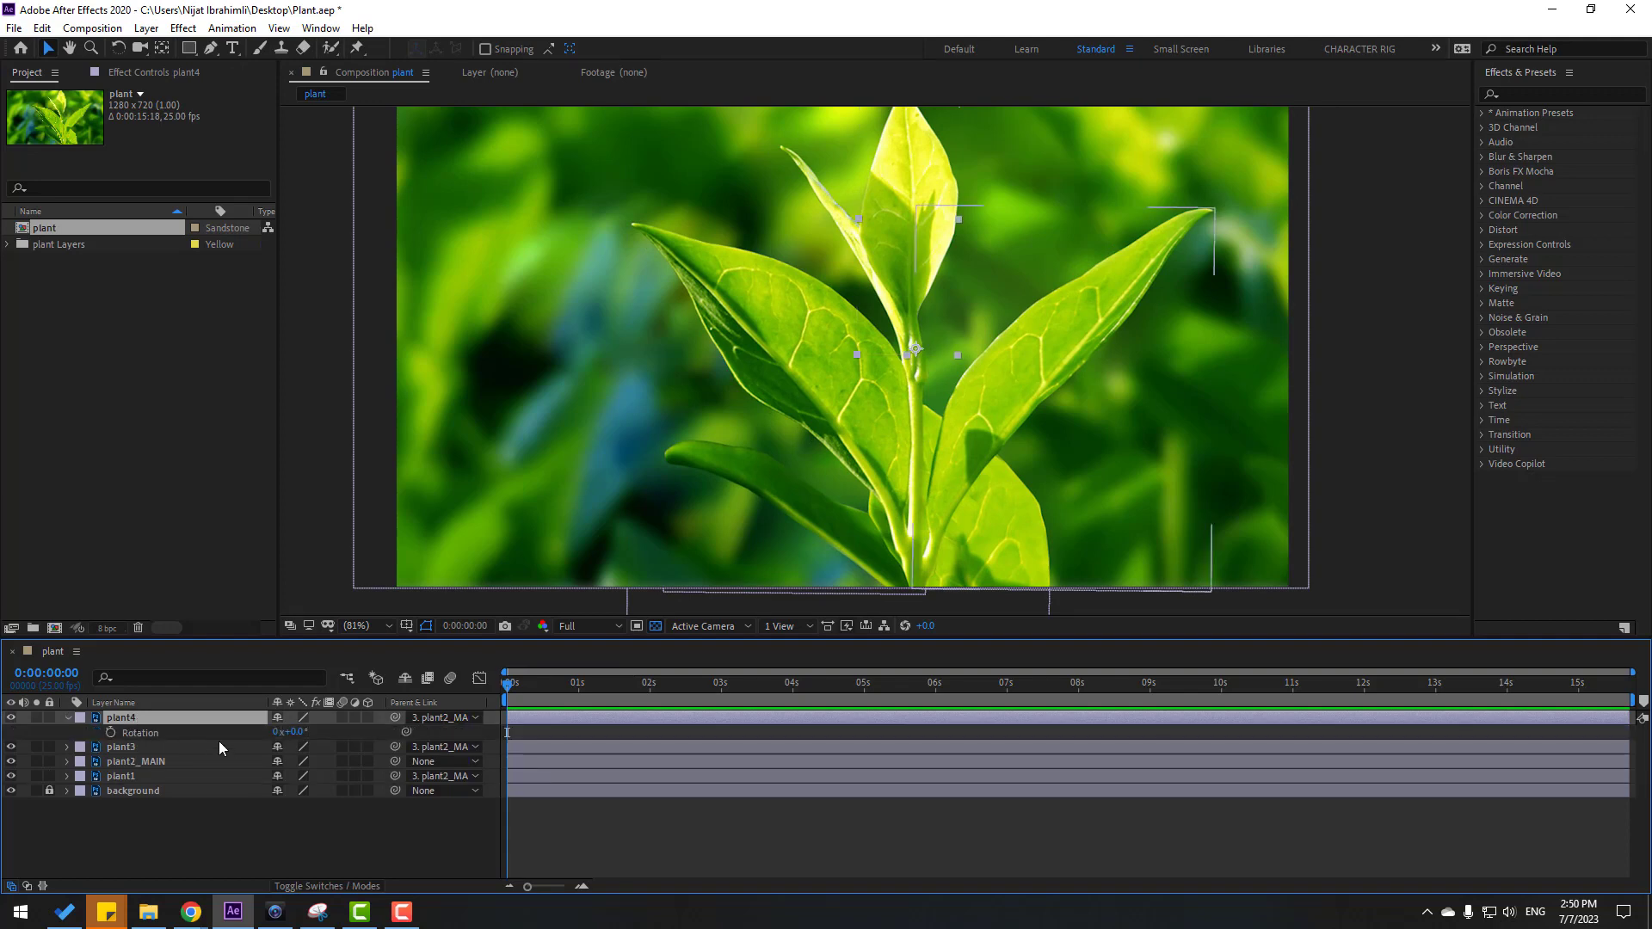
left_click(110, 732)
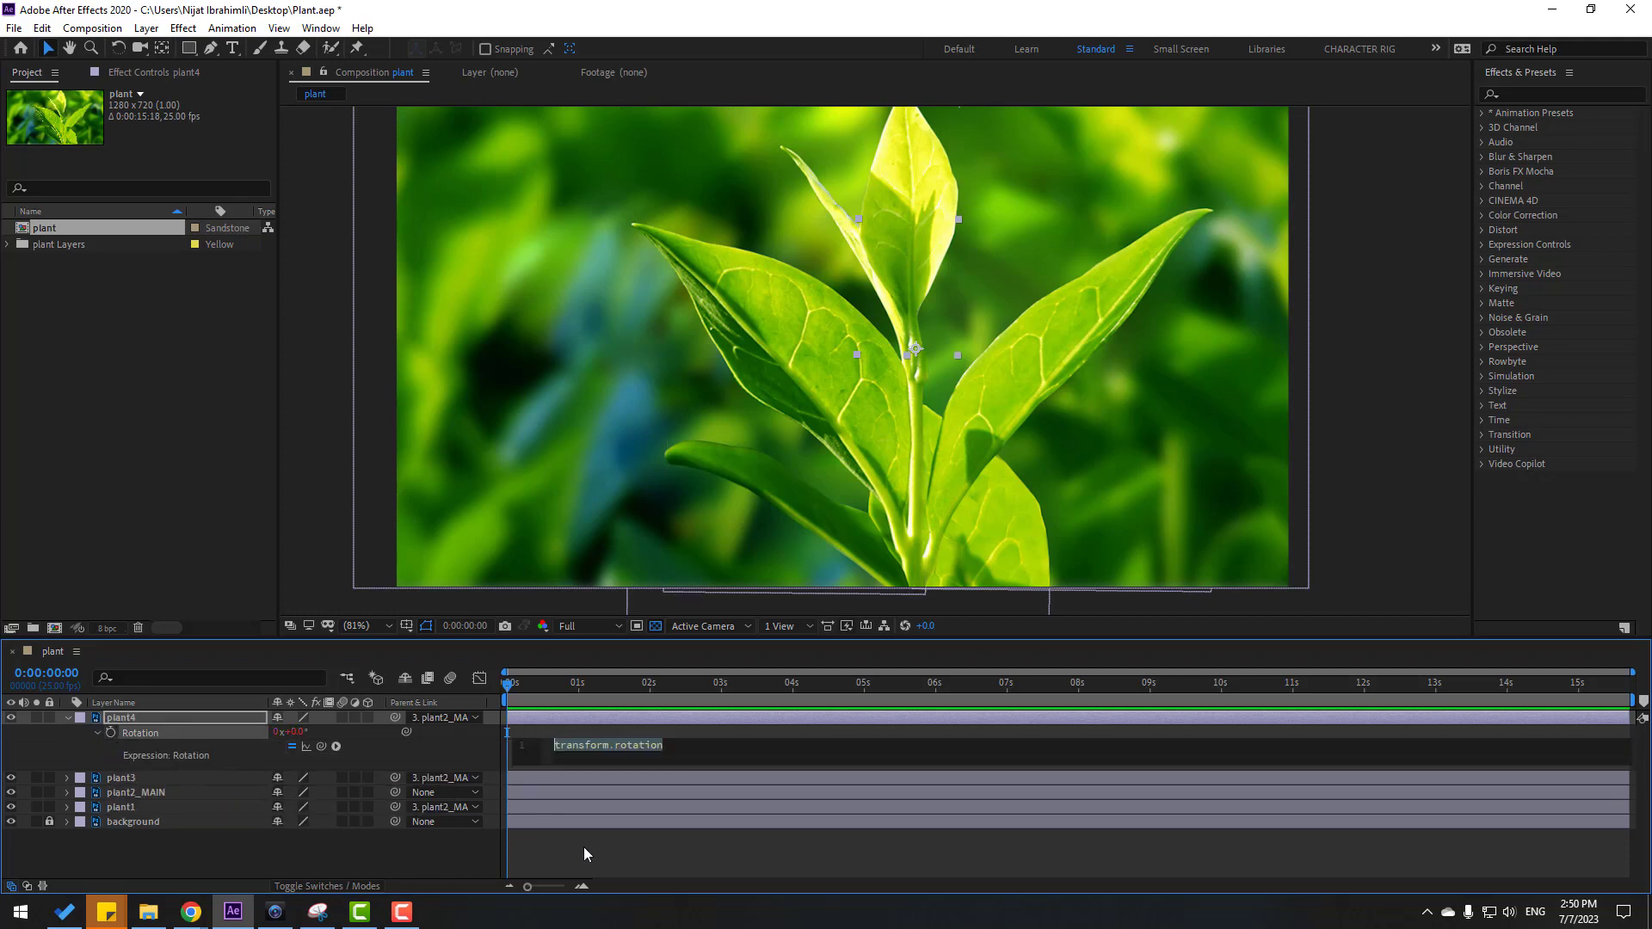
key("ctrl+v")
left_click(635, 732)
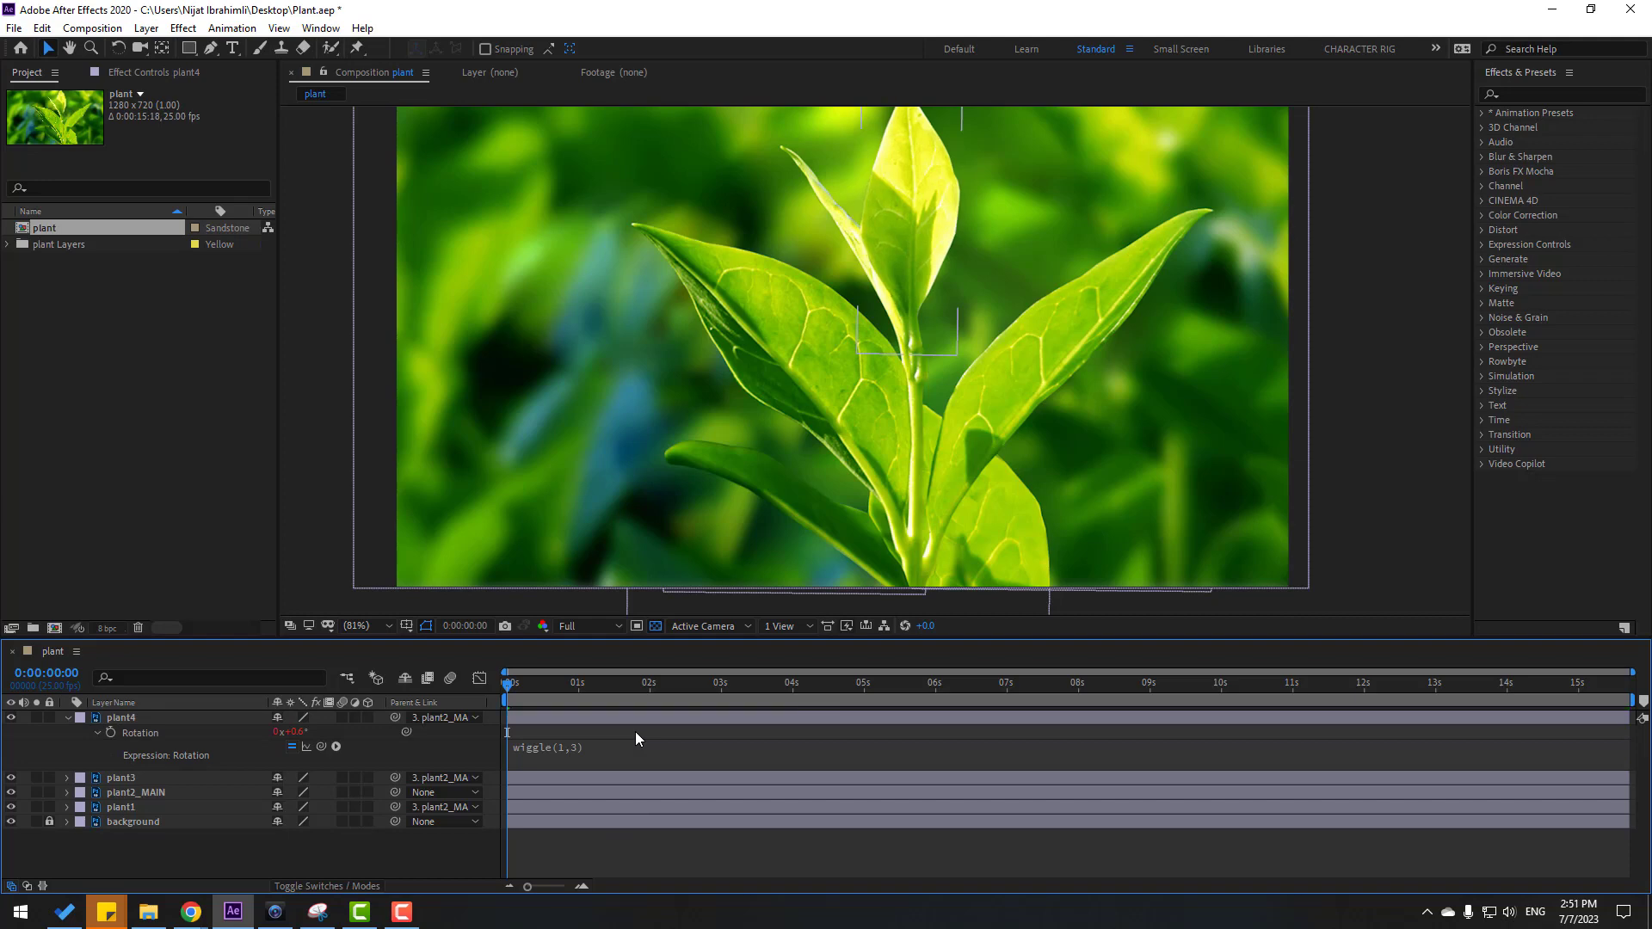
key("space")
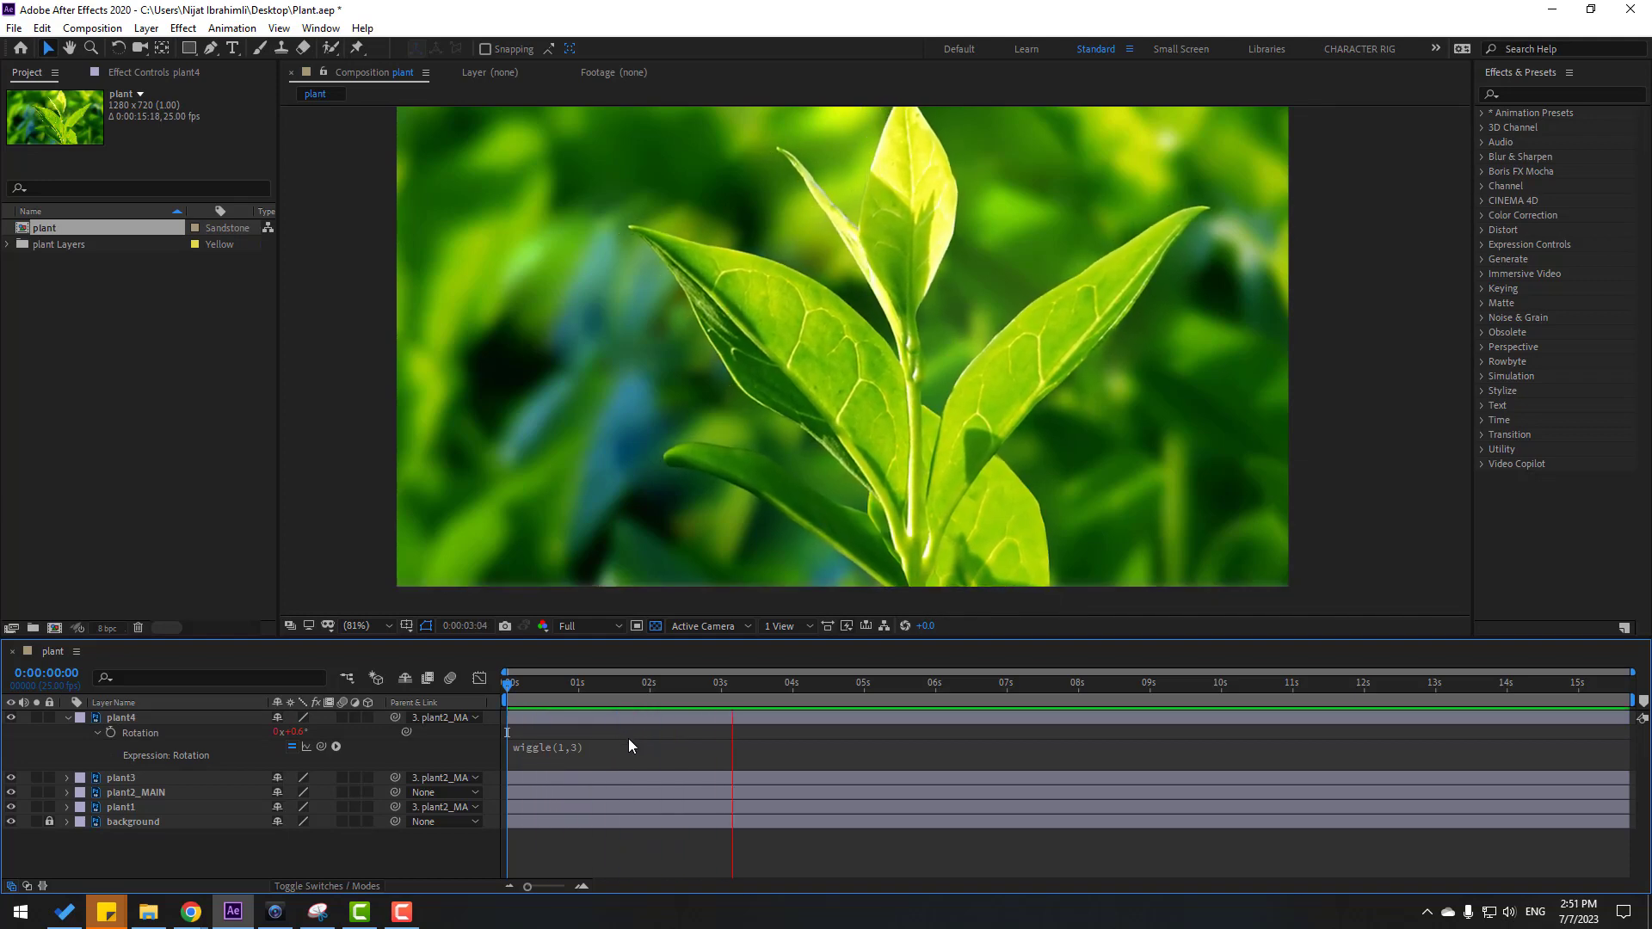
left_click(597, 683)
Step: Apply the copied wiggle(1,3) expression to plant3's Rotation and preview the result
left_click(296, 774)
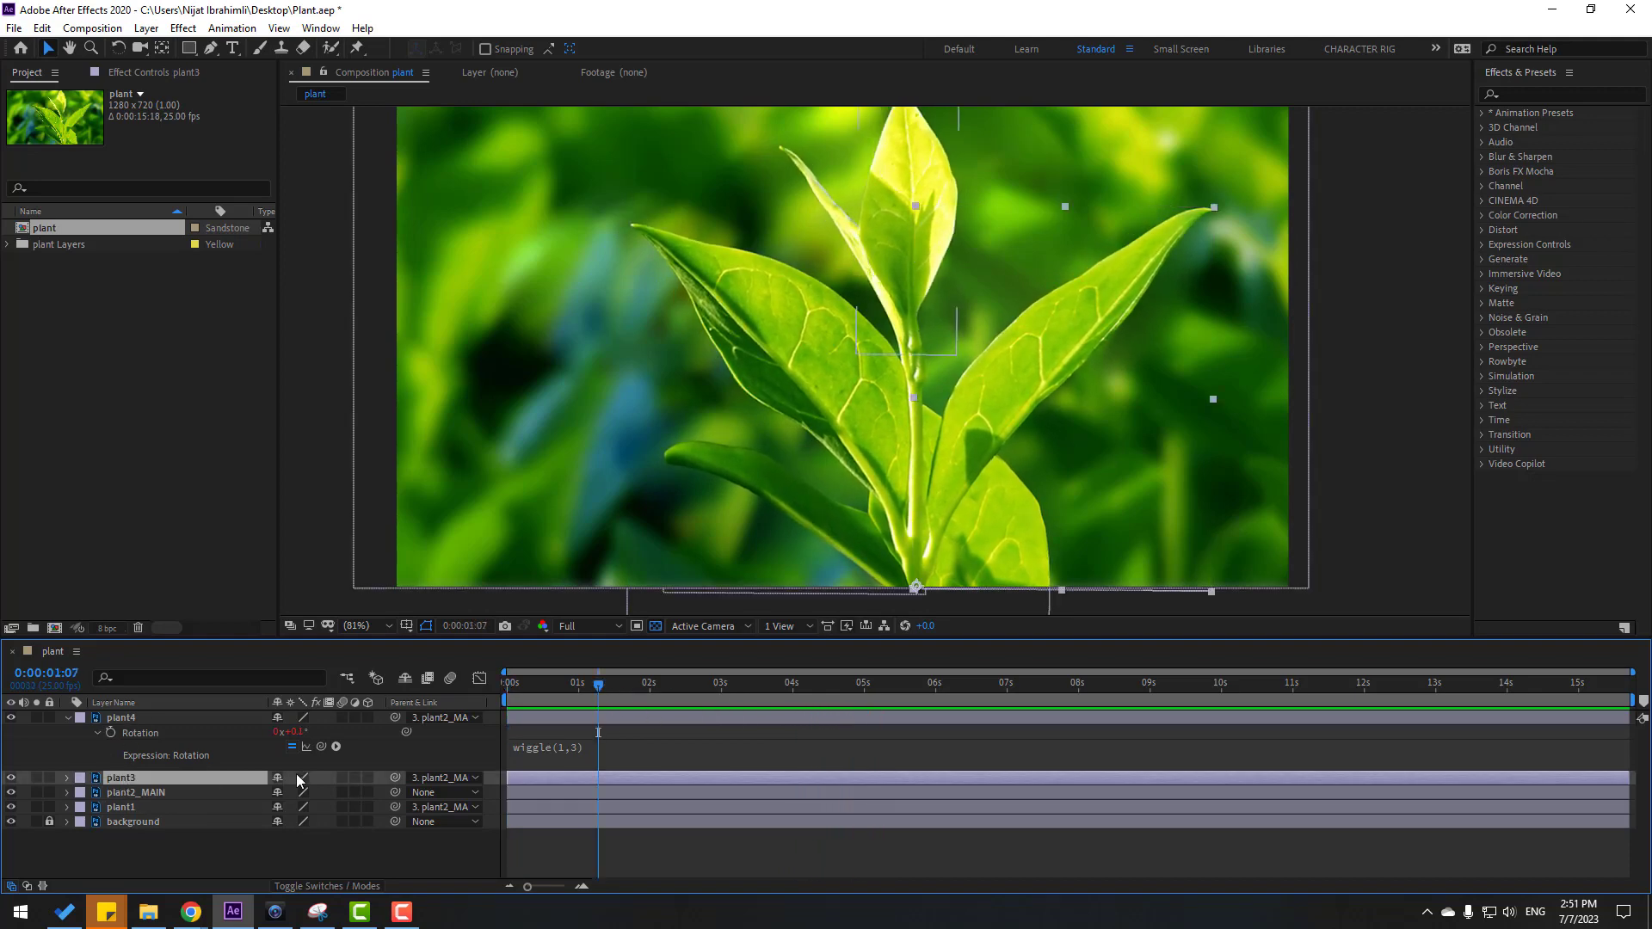
key("r")
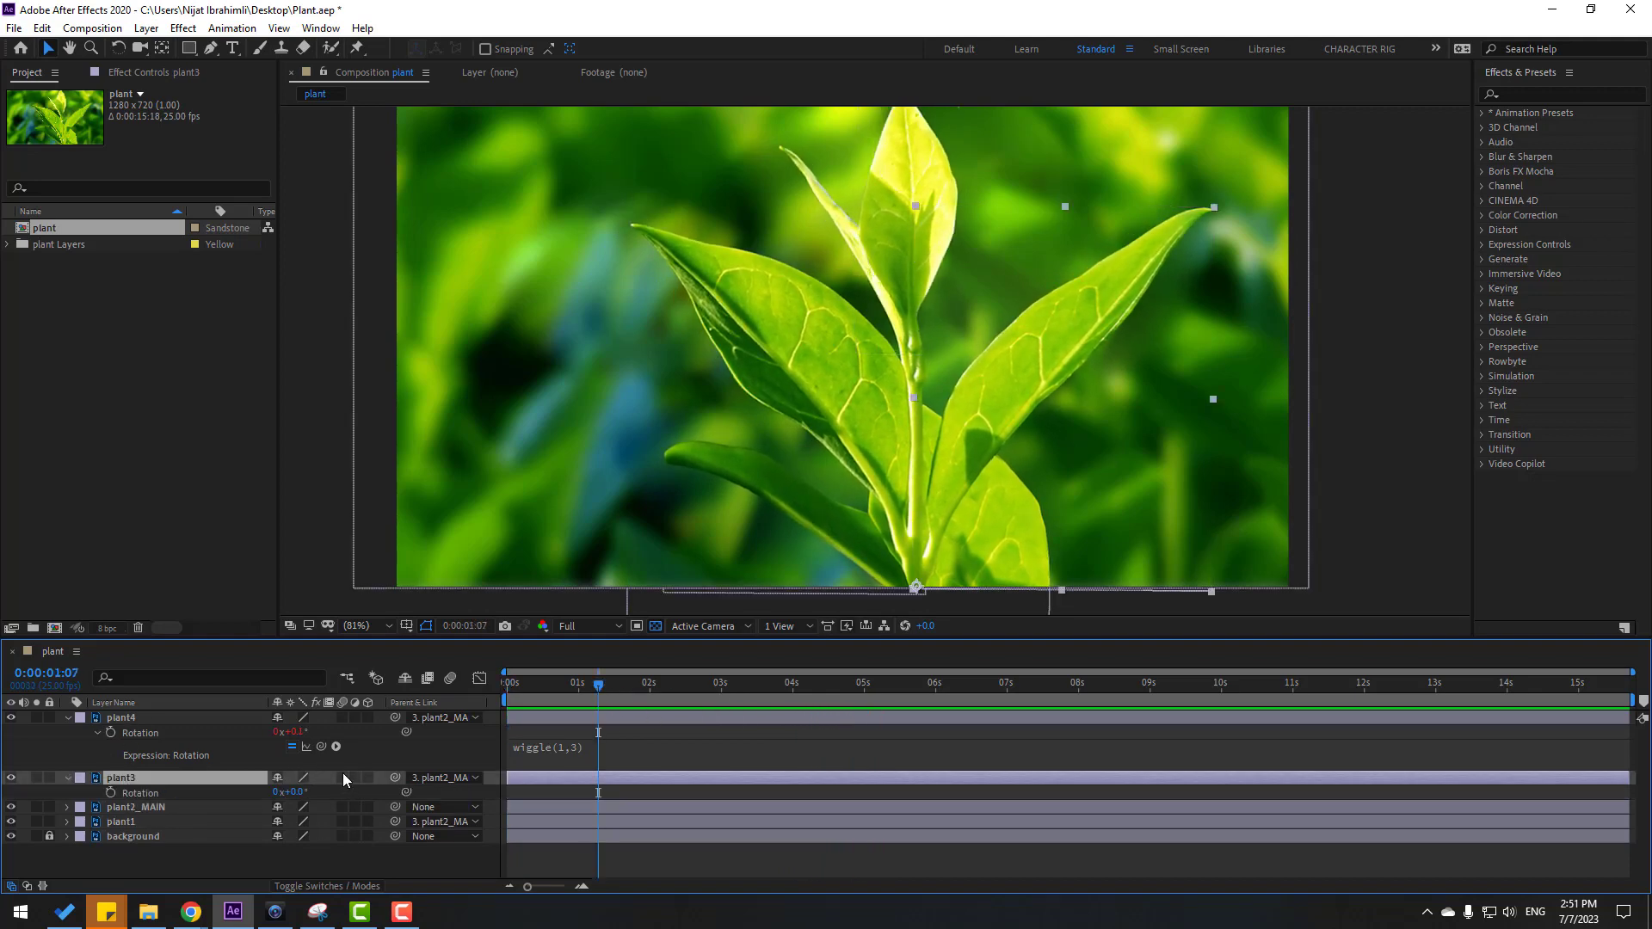
left_click(111, 792, "alt")
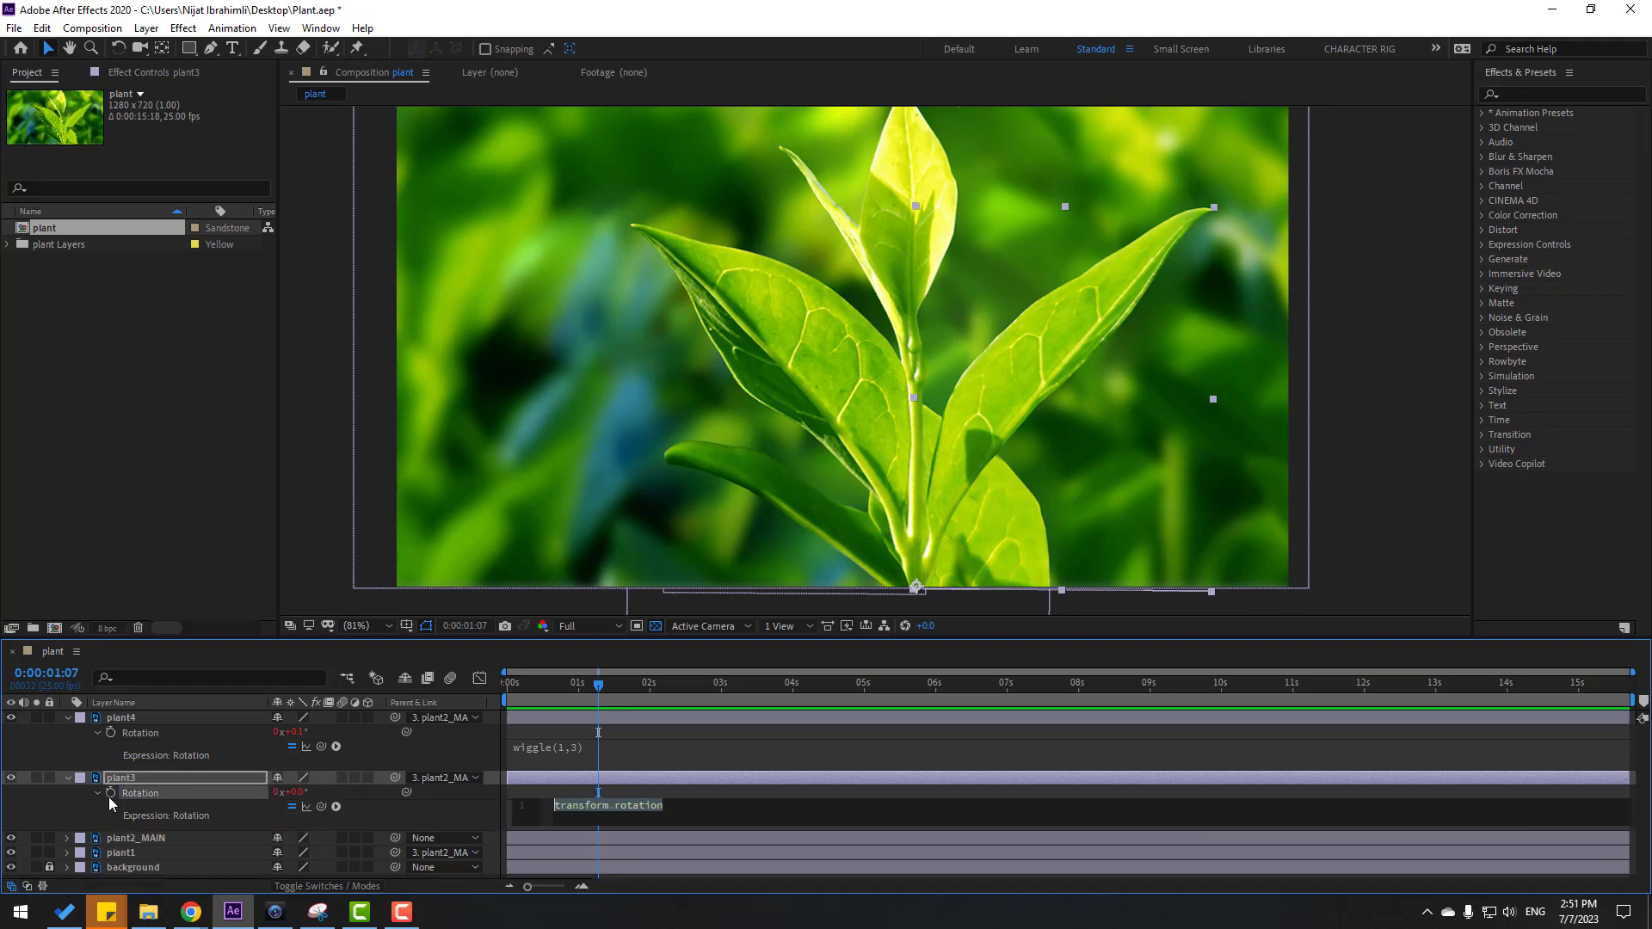
key("ctrl+v")
left_click(647, 792)
key("space")
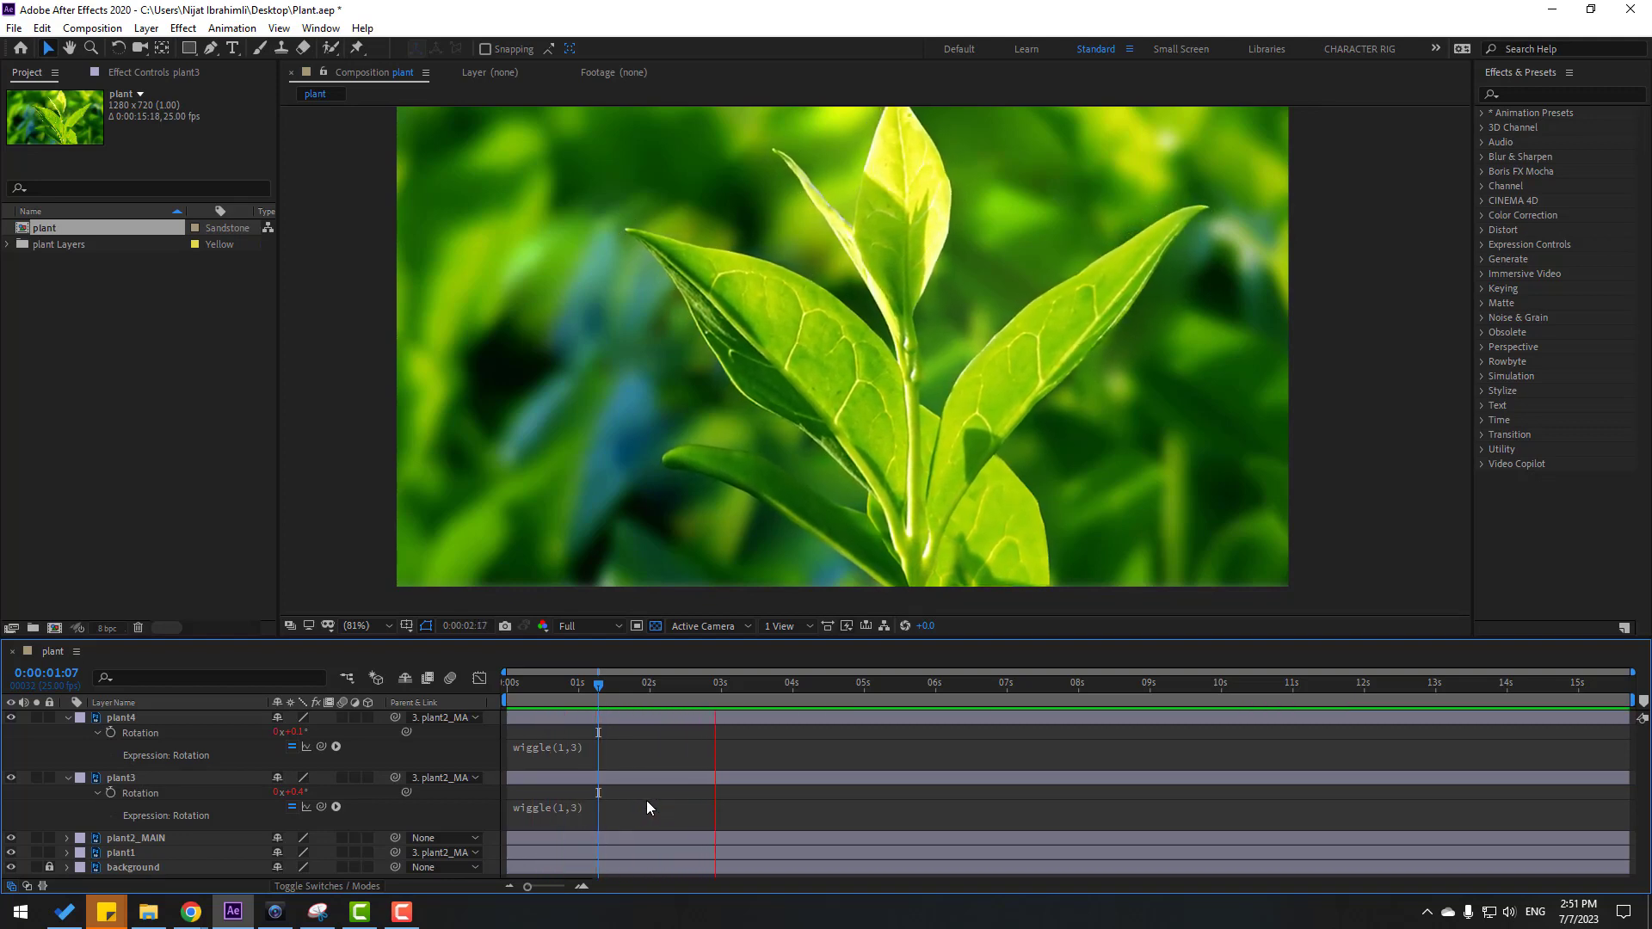
left_click(604, 687)
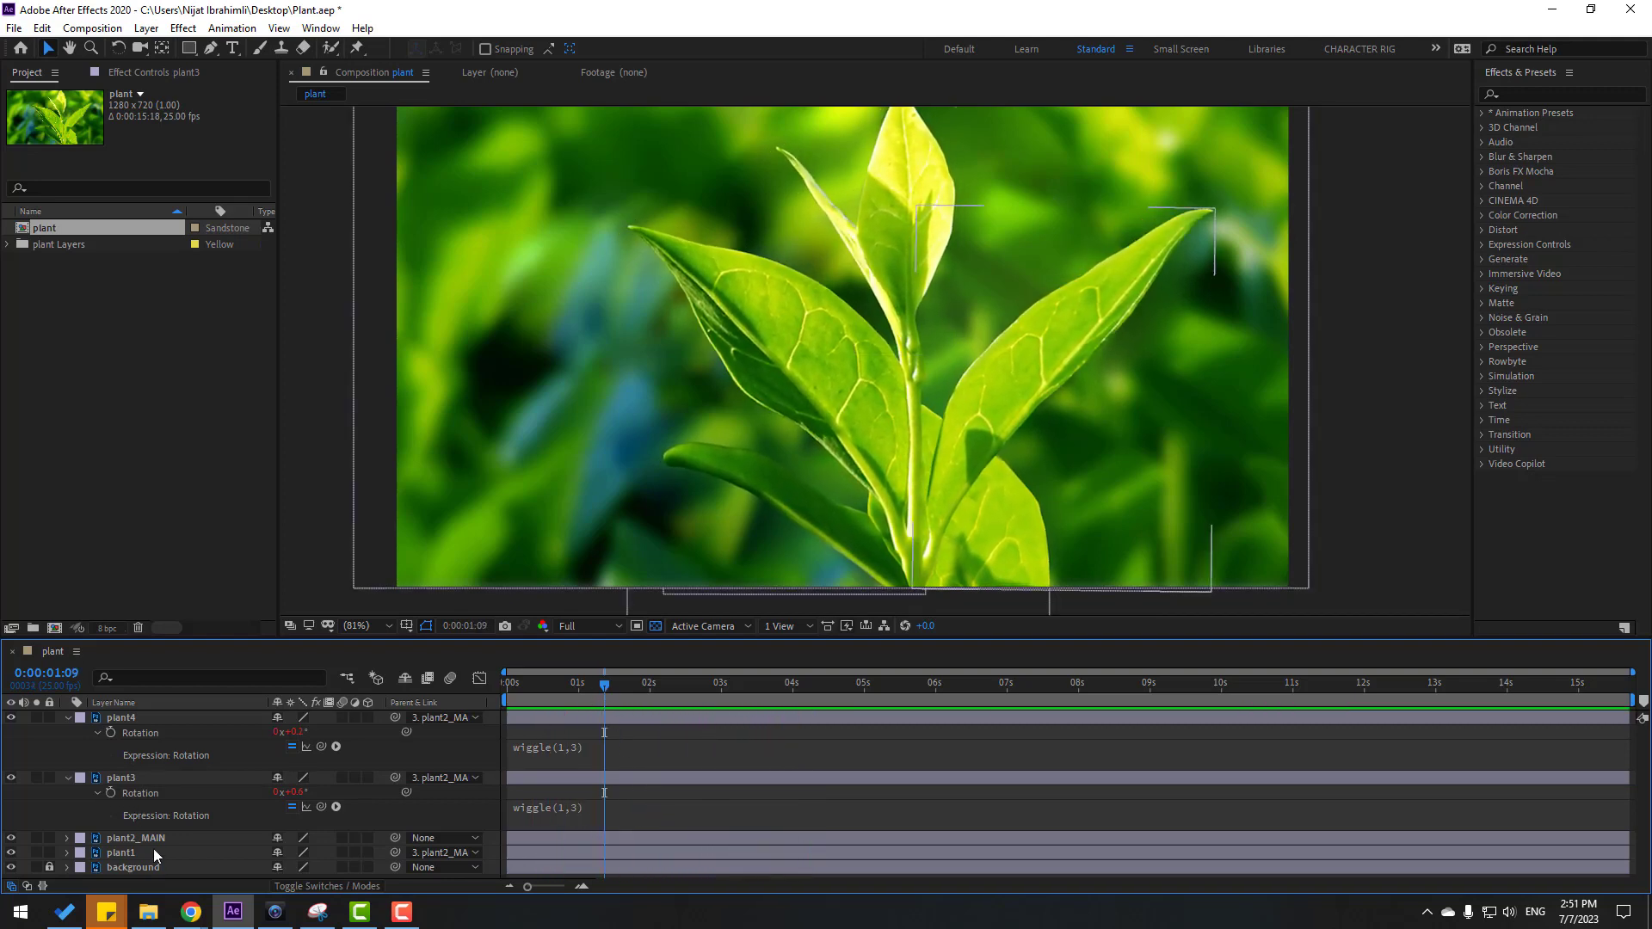
Step: Apply the expression wiggle(1,4) to plant1's Rotation and preview the animation
left_click(131, 856)
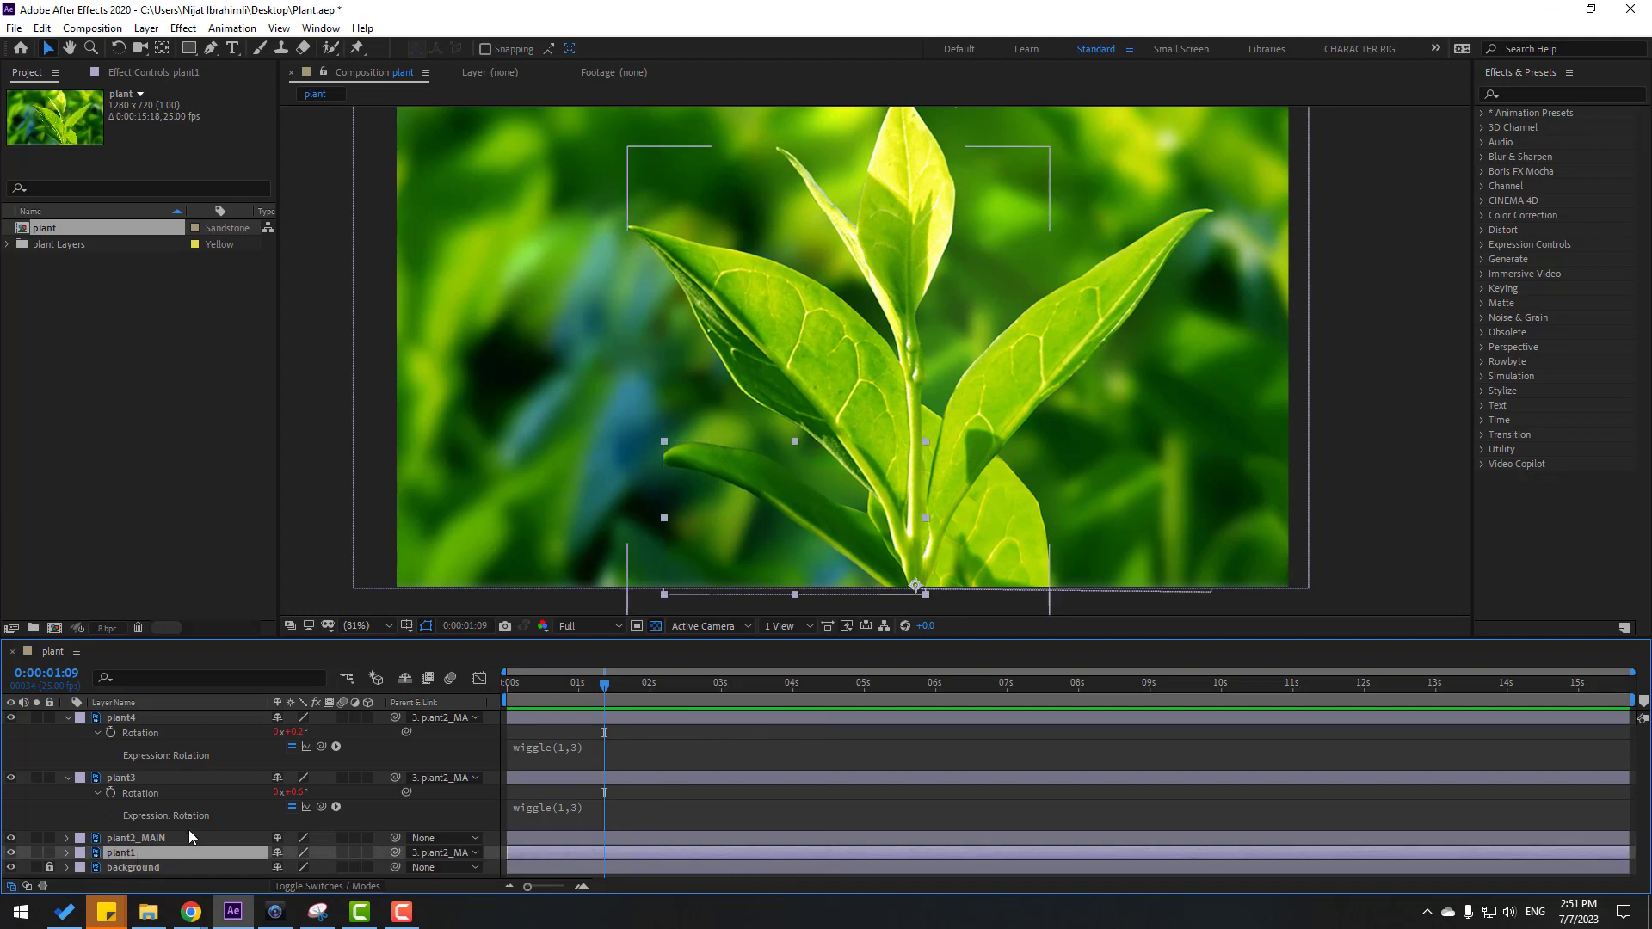
key("r")
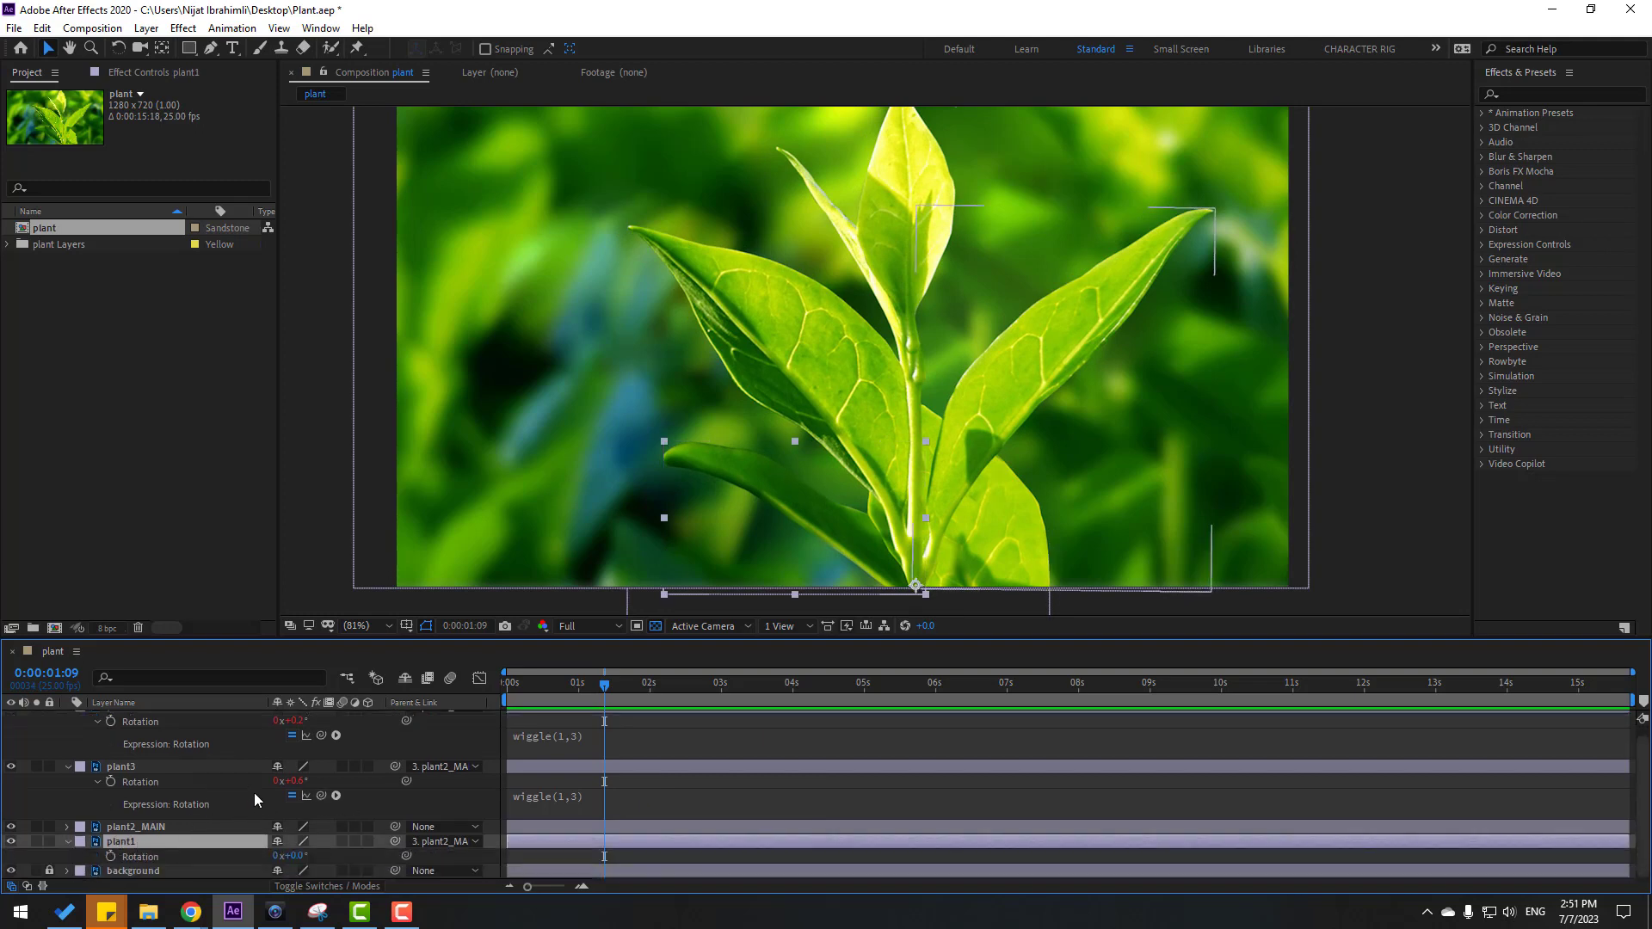
left_click(110, 857, "alt")
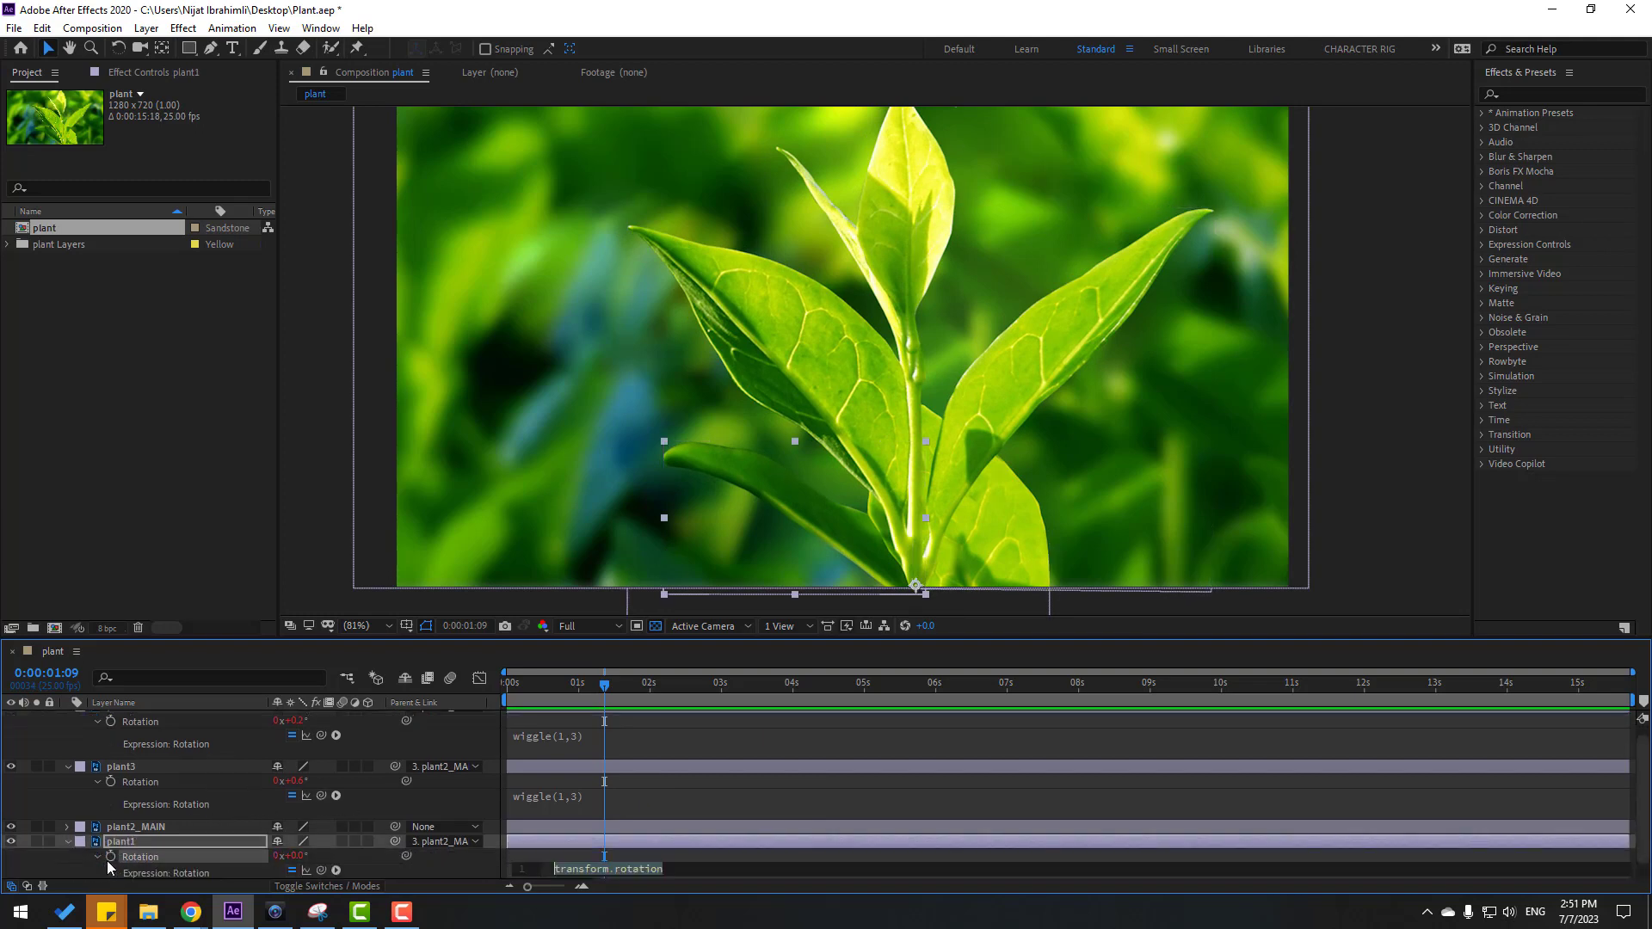
key("ctrl+v")
left_click(619, 855)
key("space")
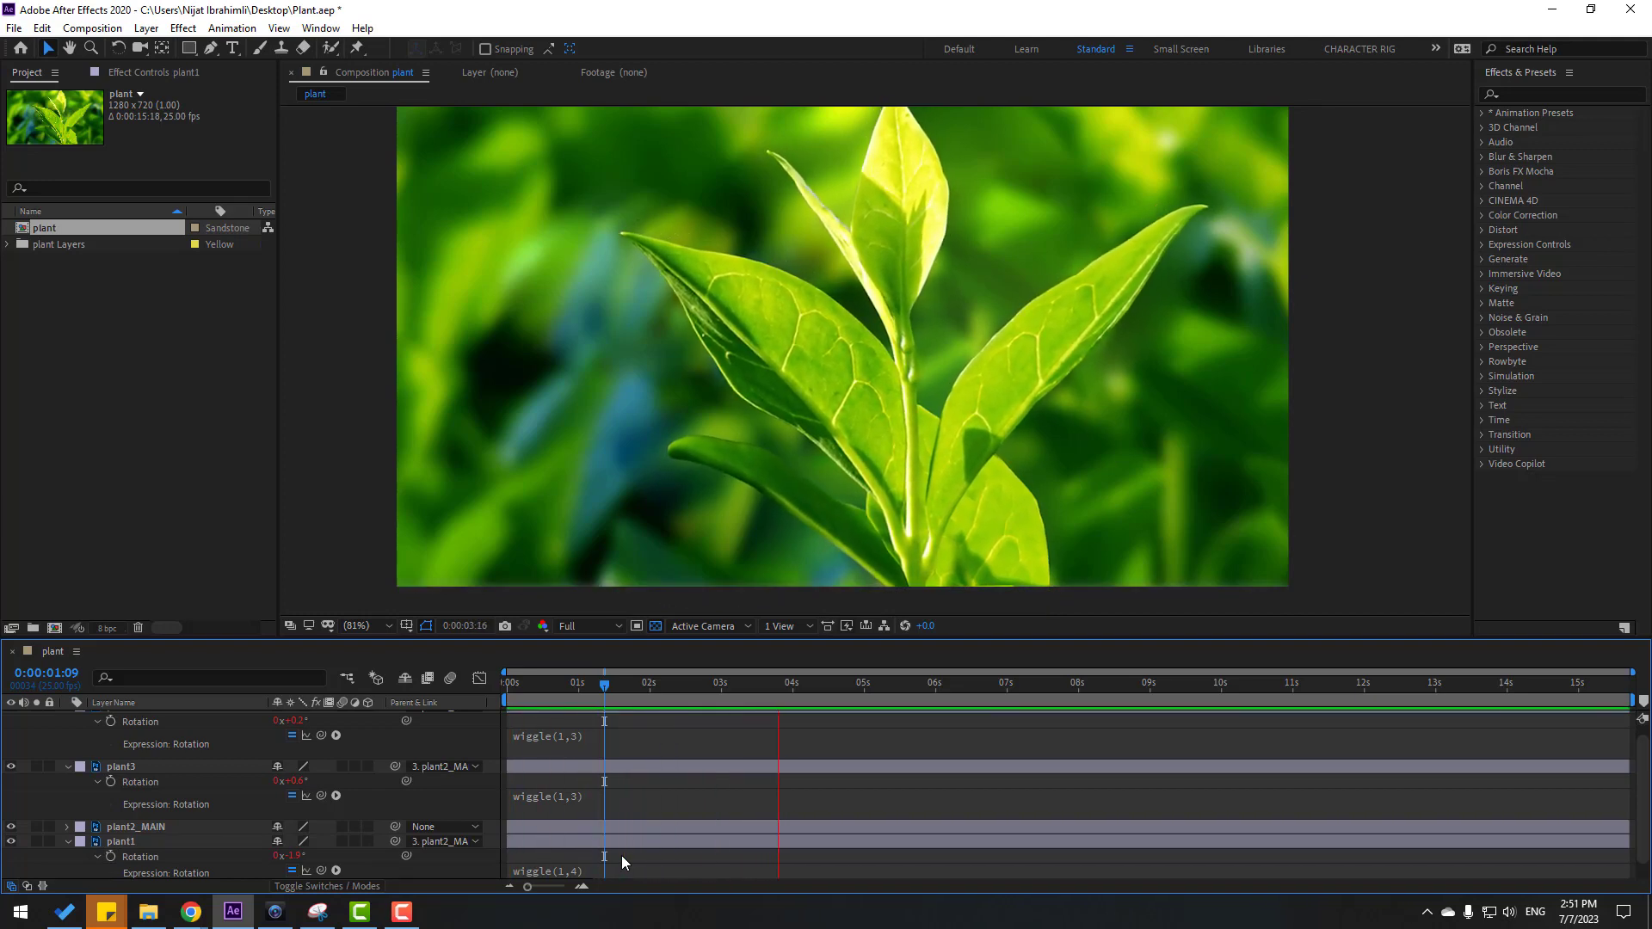
key("space")
Step: Collapse the expanded properties of plant3, plant1 and plant4
left_click(66, 767)
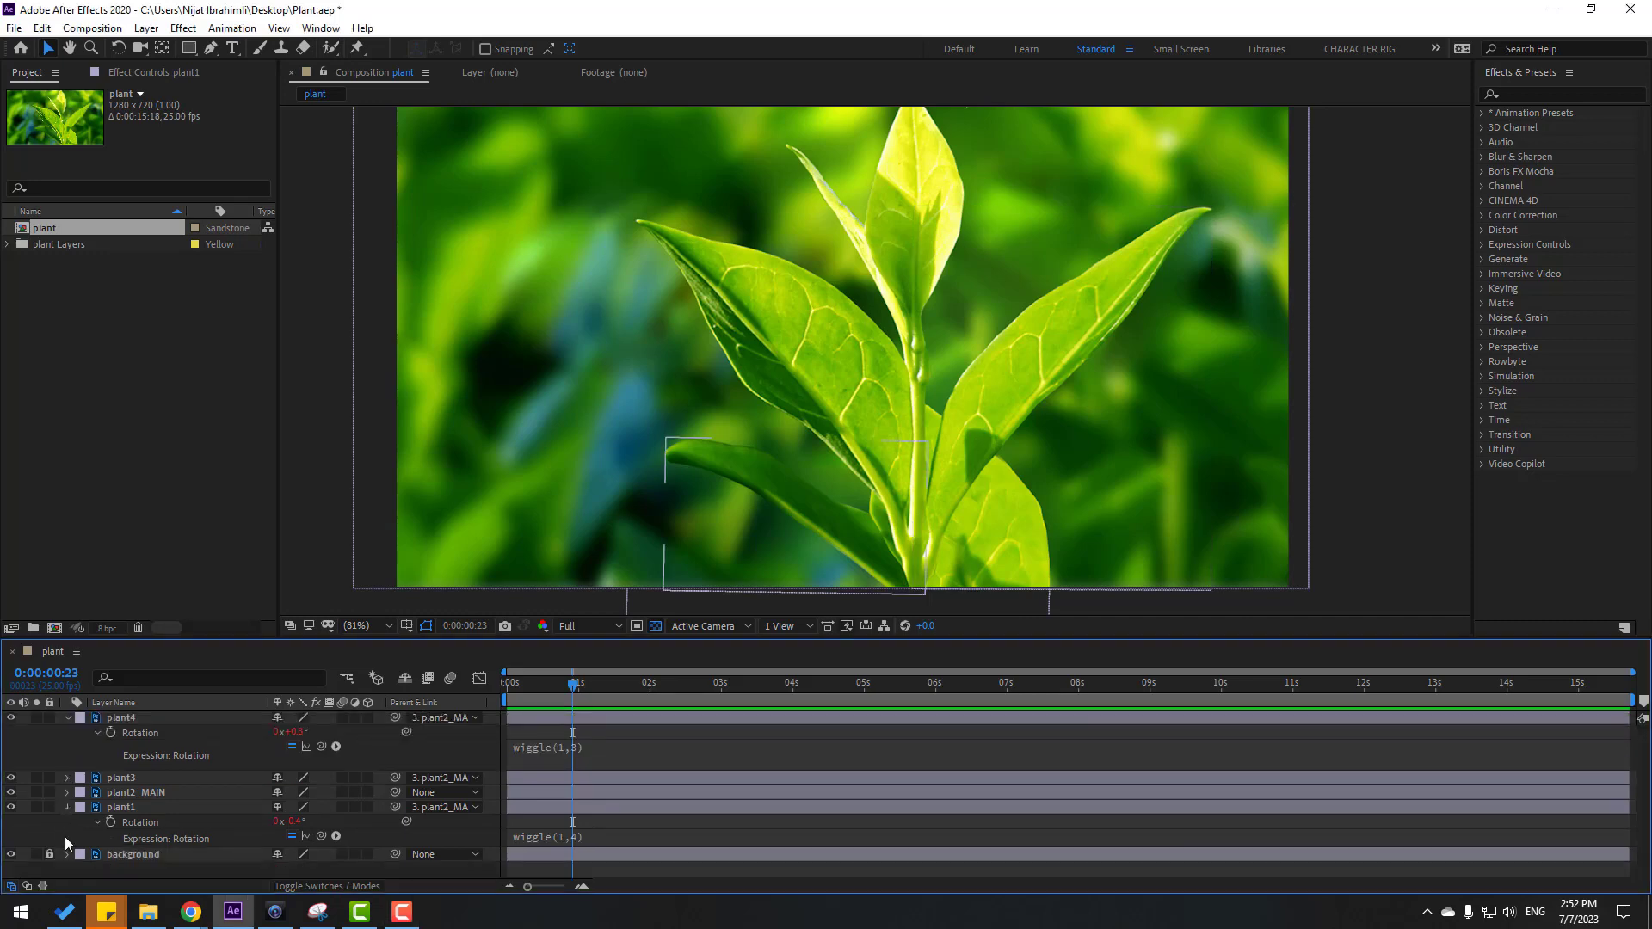
left_click(66, 807)
left_click(67, 719)
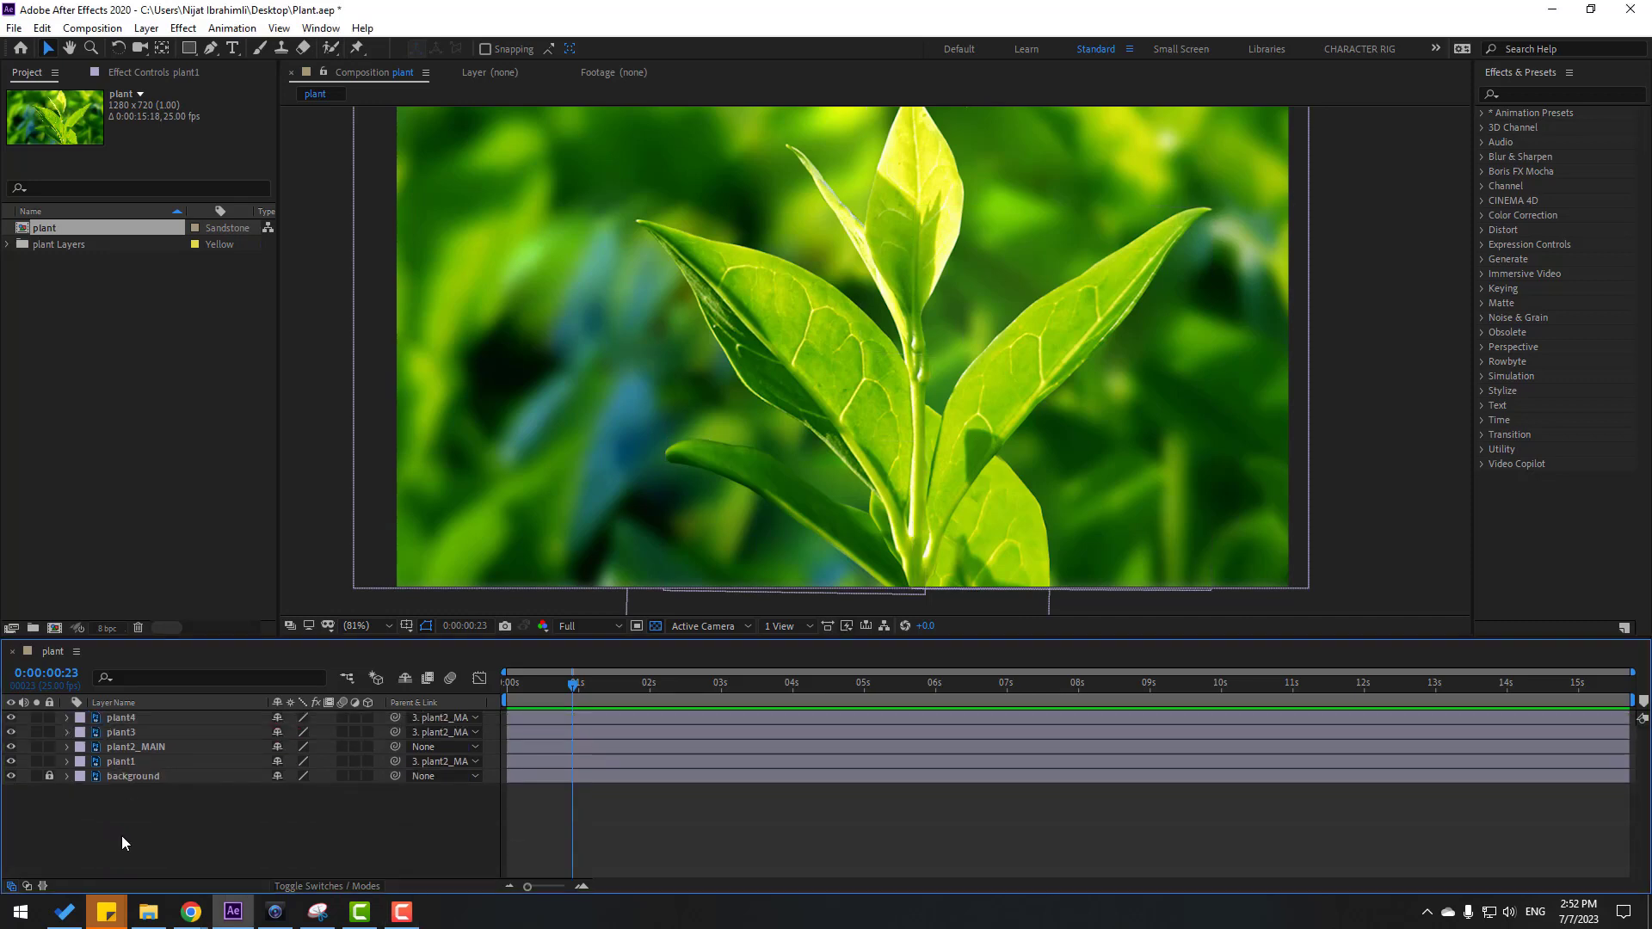
Step: Create a null object in the plant composition and centre its anchor point
right_click(122, 834)
mouse_move(259, 649)
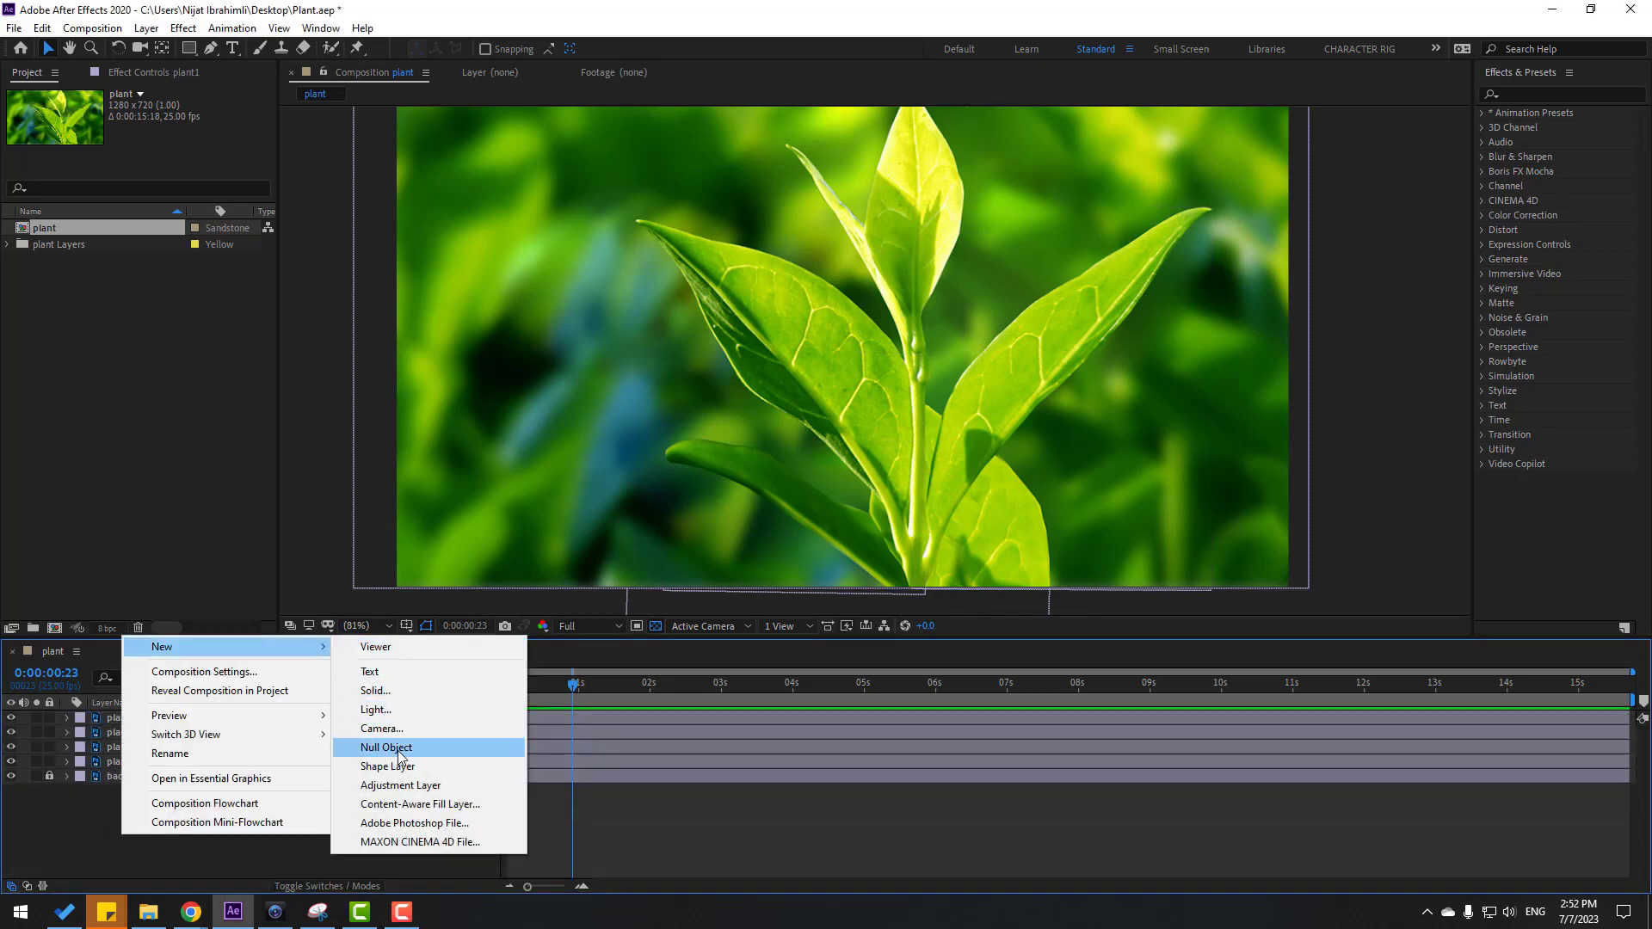
left_click(398, 749)
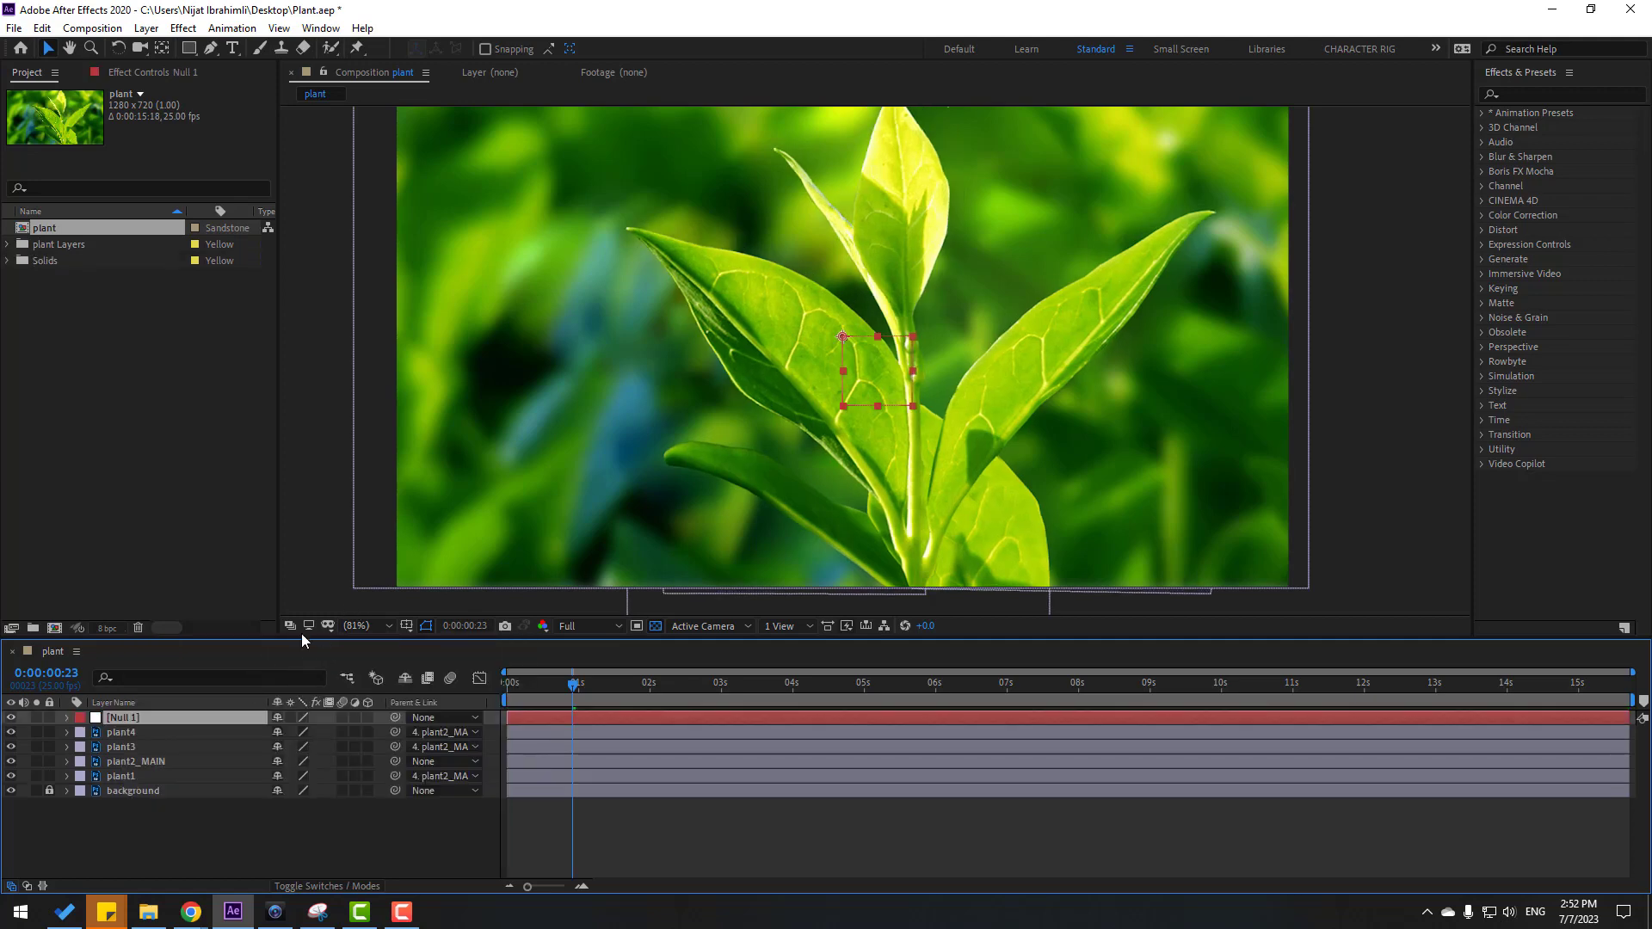
double_click(162, 49)
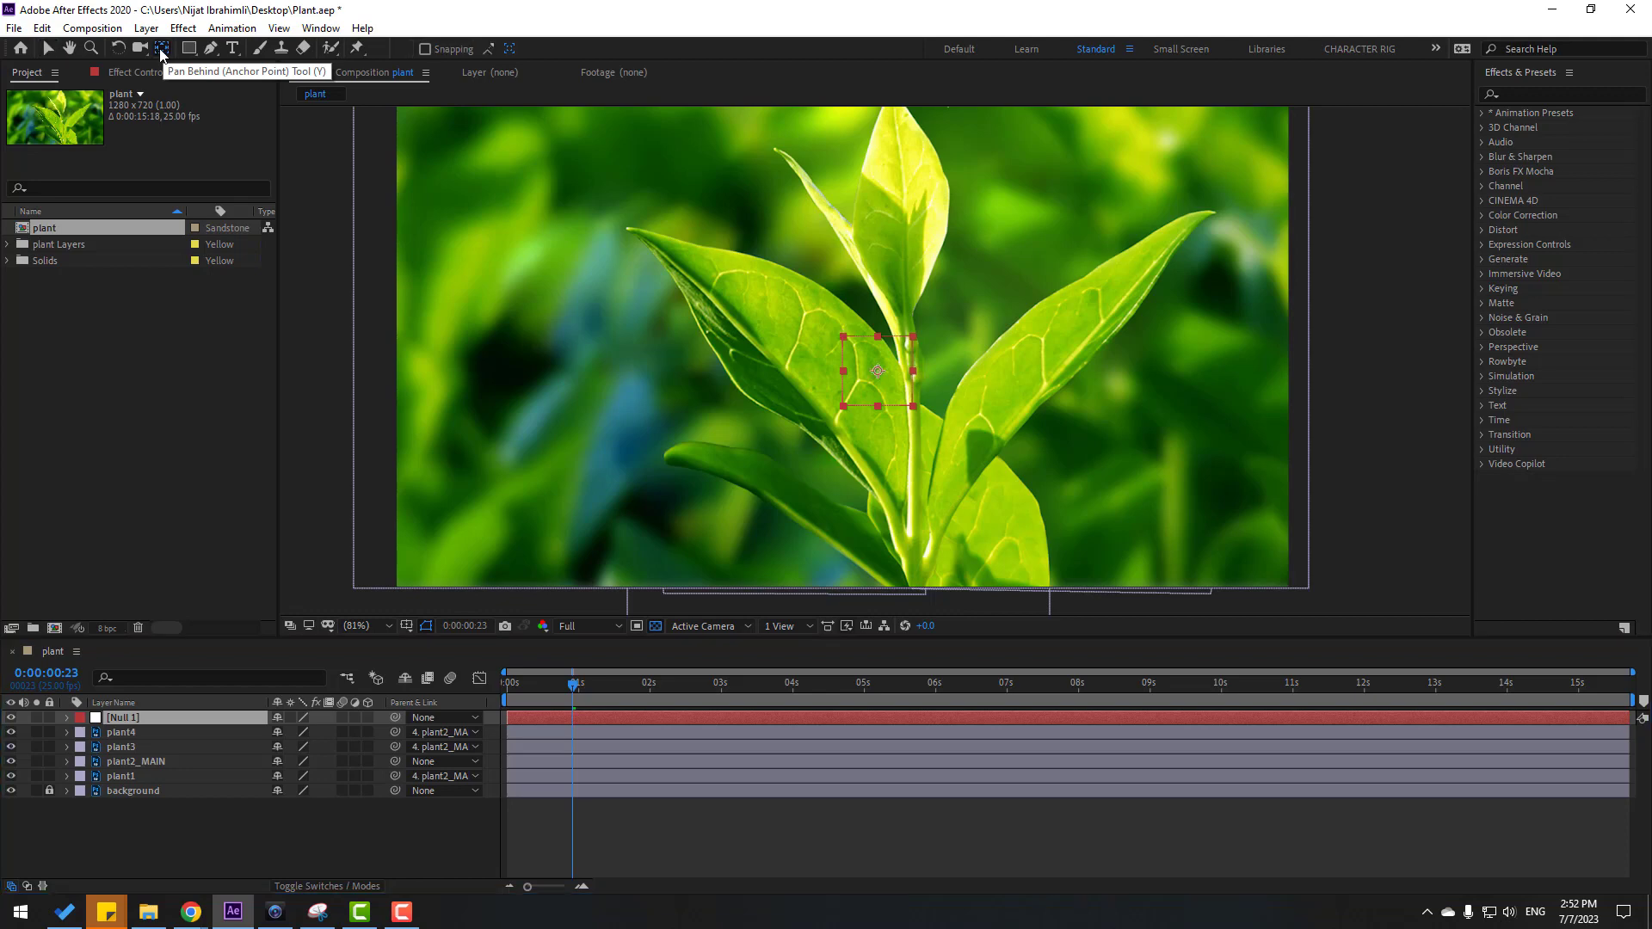
left_click(49, 50)
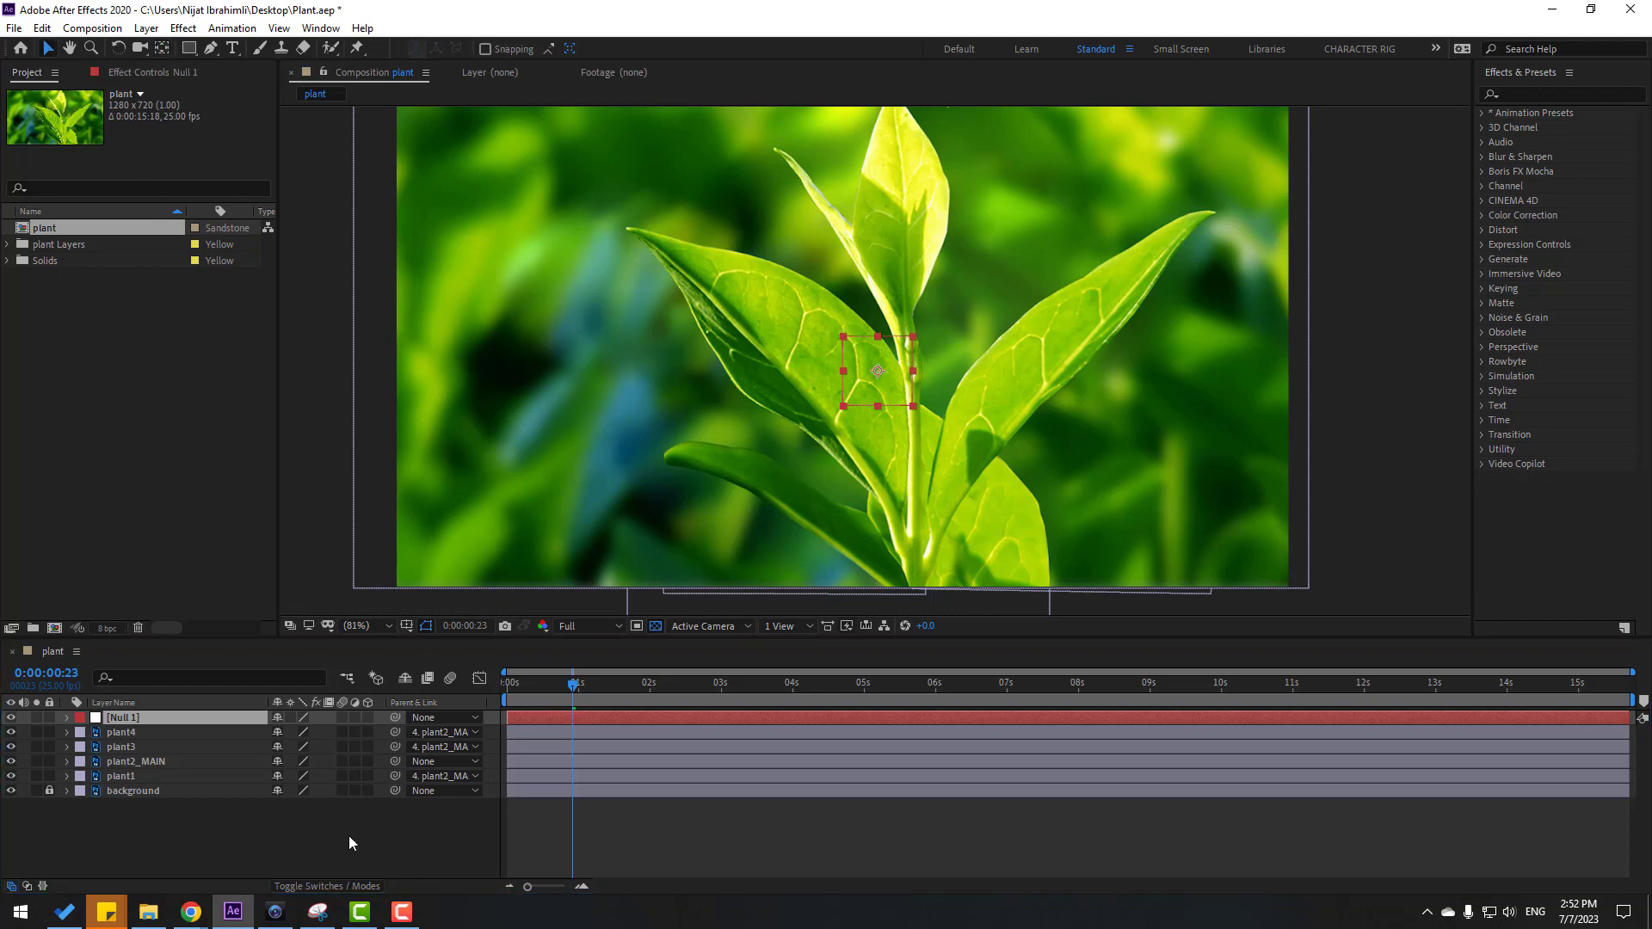
Step: Unlock the background layer and parent both background and plant2_MAIN to the null
left_click(54, 803)
left_click(136, 793)
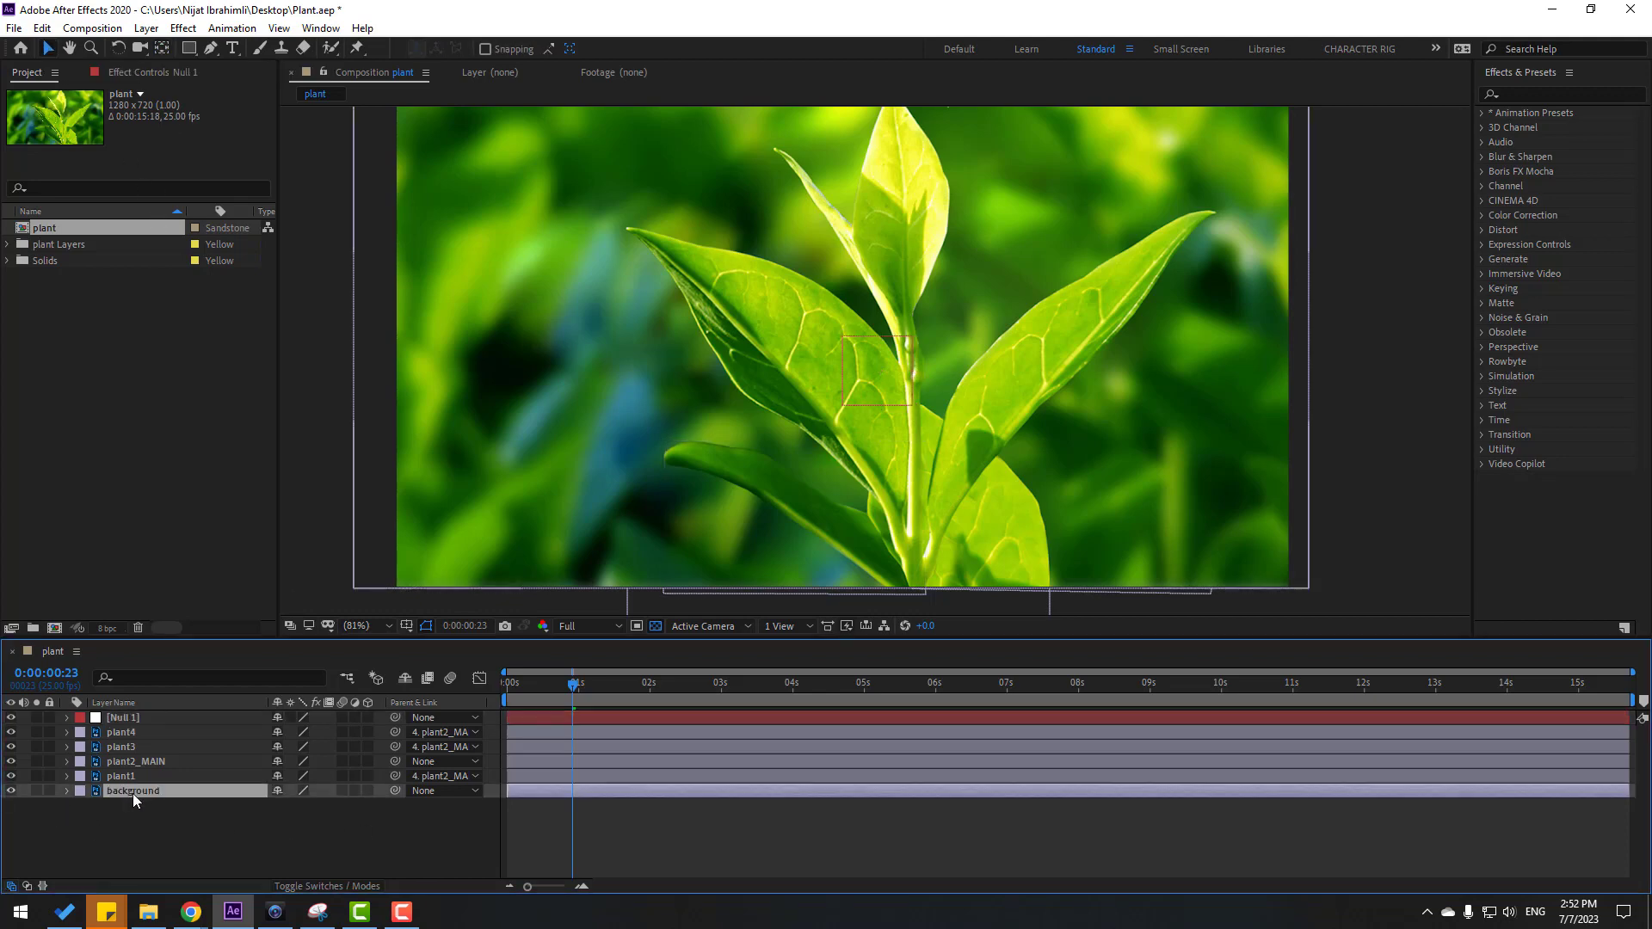
left_click(136, 764, "ctrl")
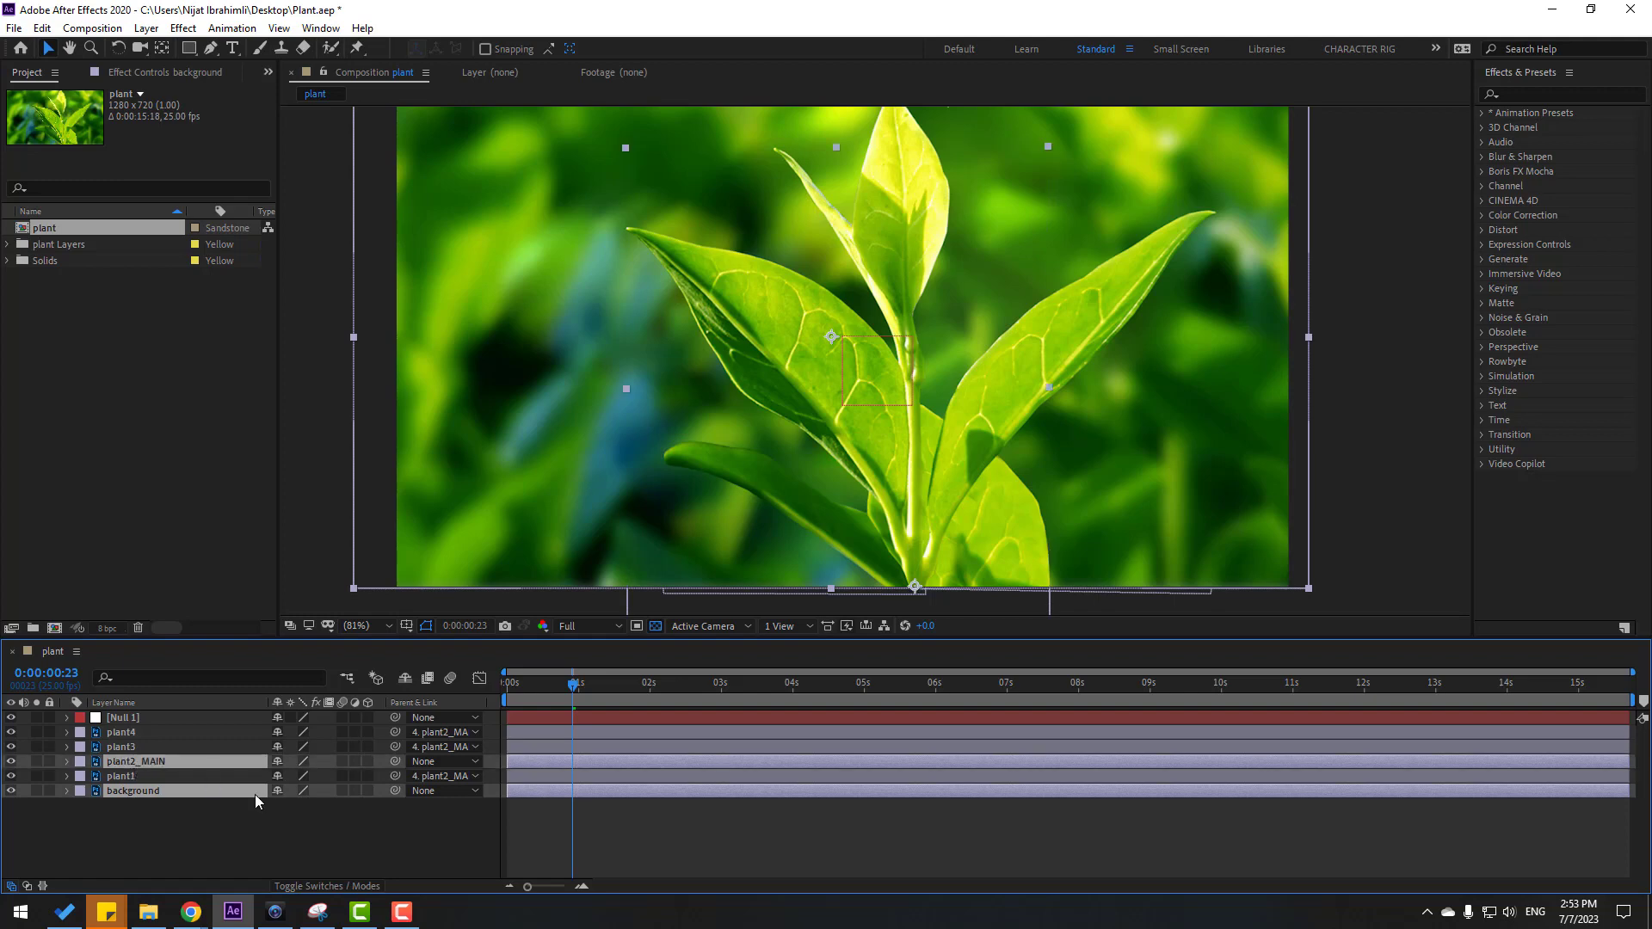
left_click_drag(395, 762, 120, 717)
Step: Rename the null layer as Fake Camera
left_click(168, 718)
key("Return")
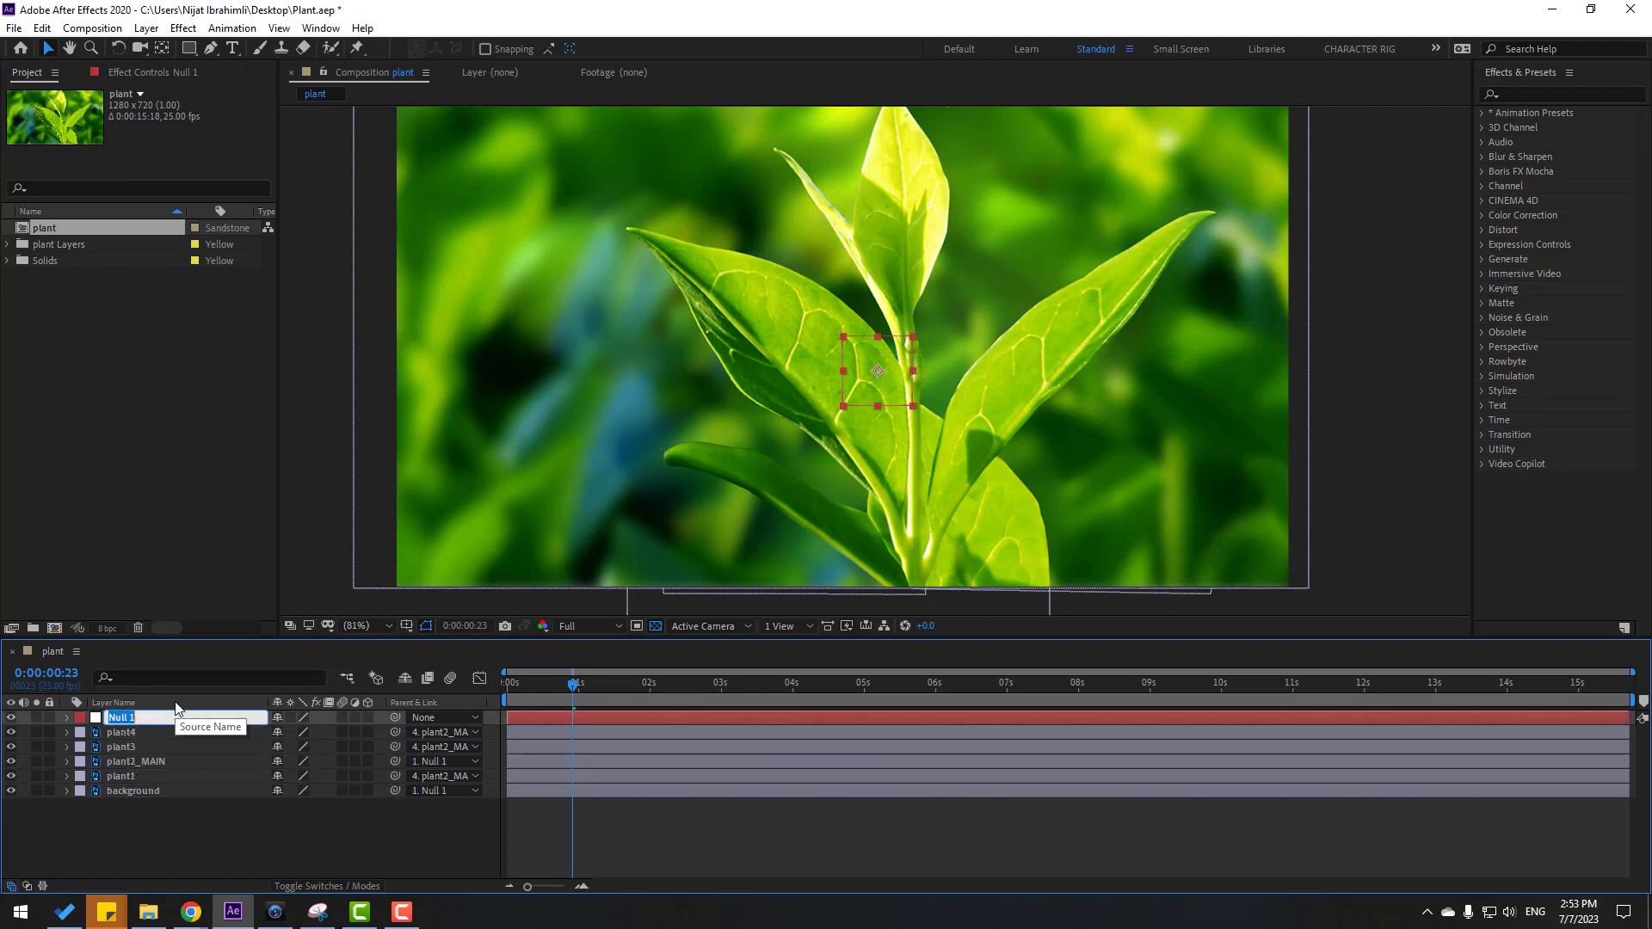
type("Fake Camera")
key("Return")
Step: Add a Scale keyframe to Fake Camera at the start of the composition
key("shift+Page_Up")
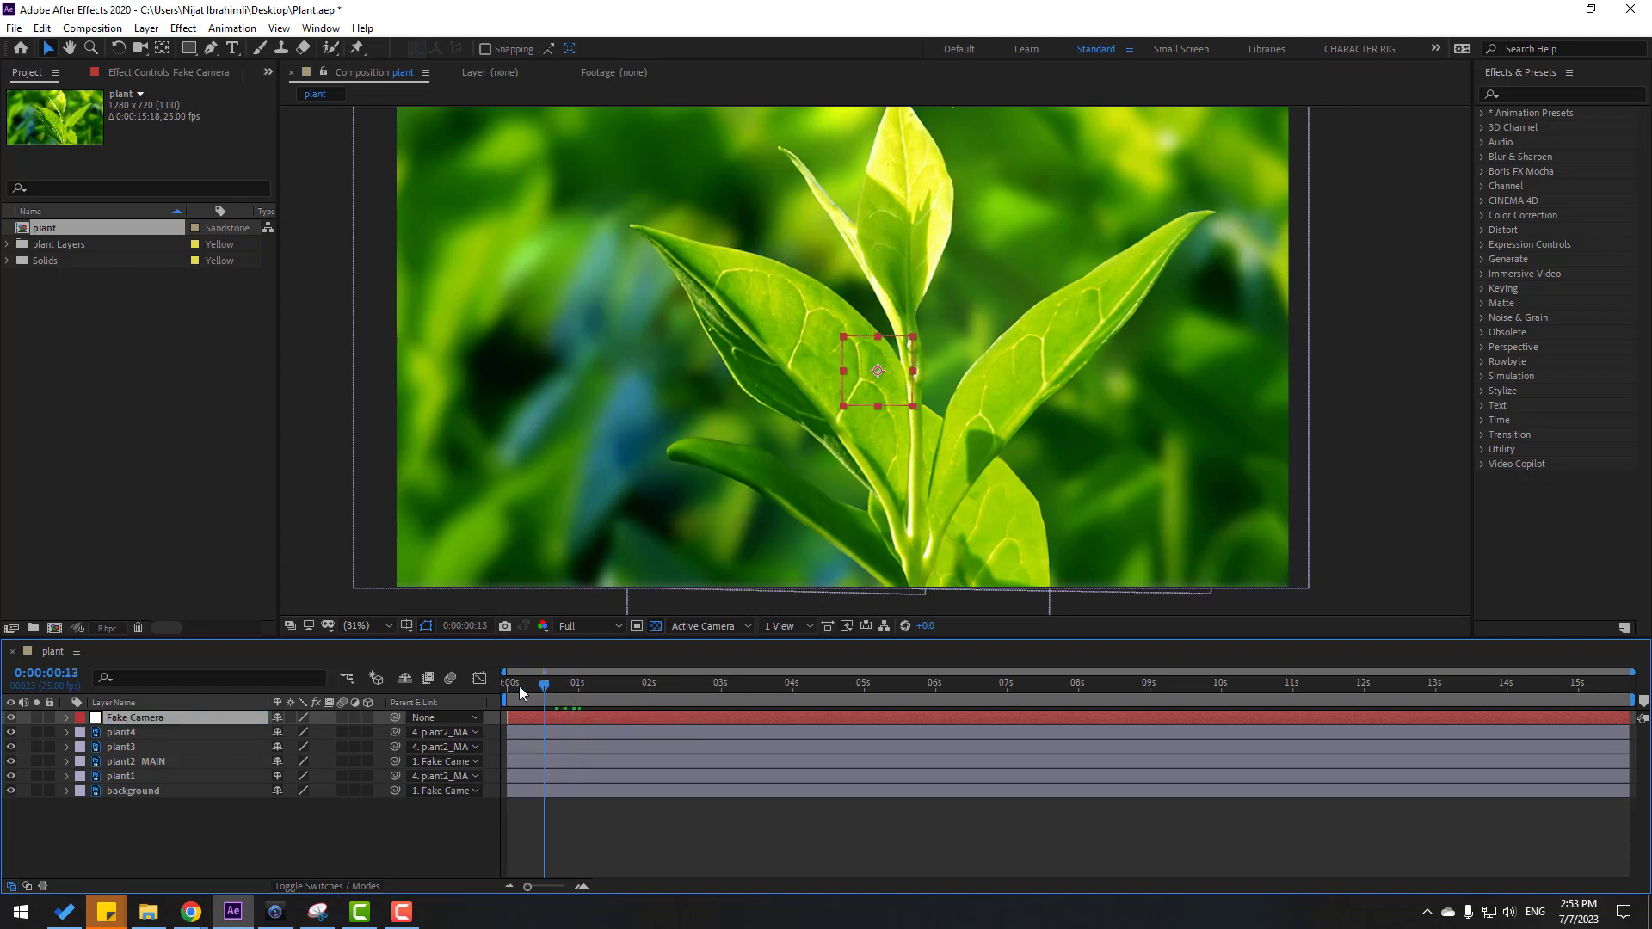
key("Home")
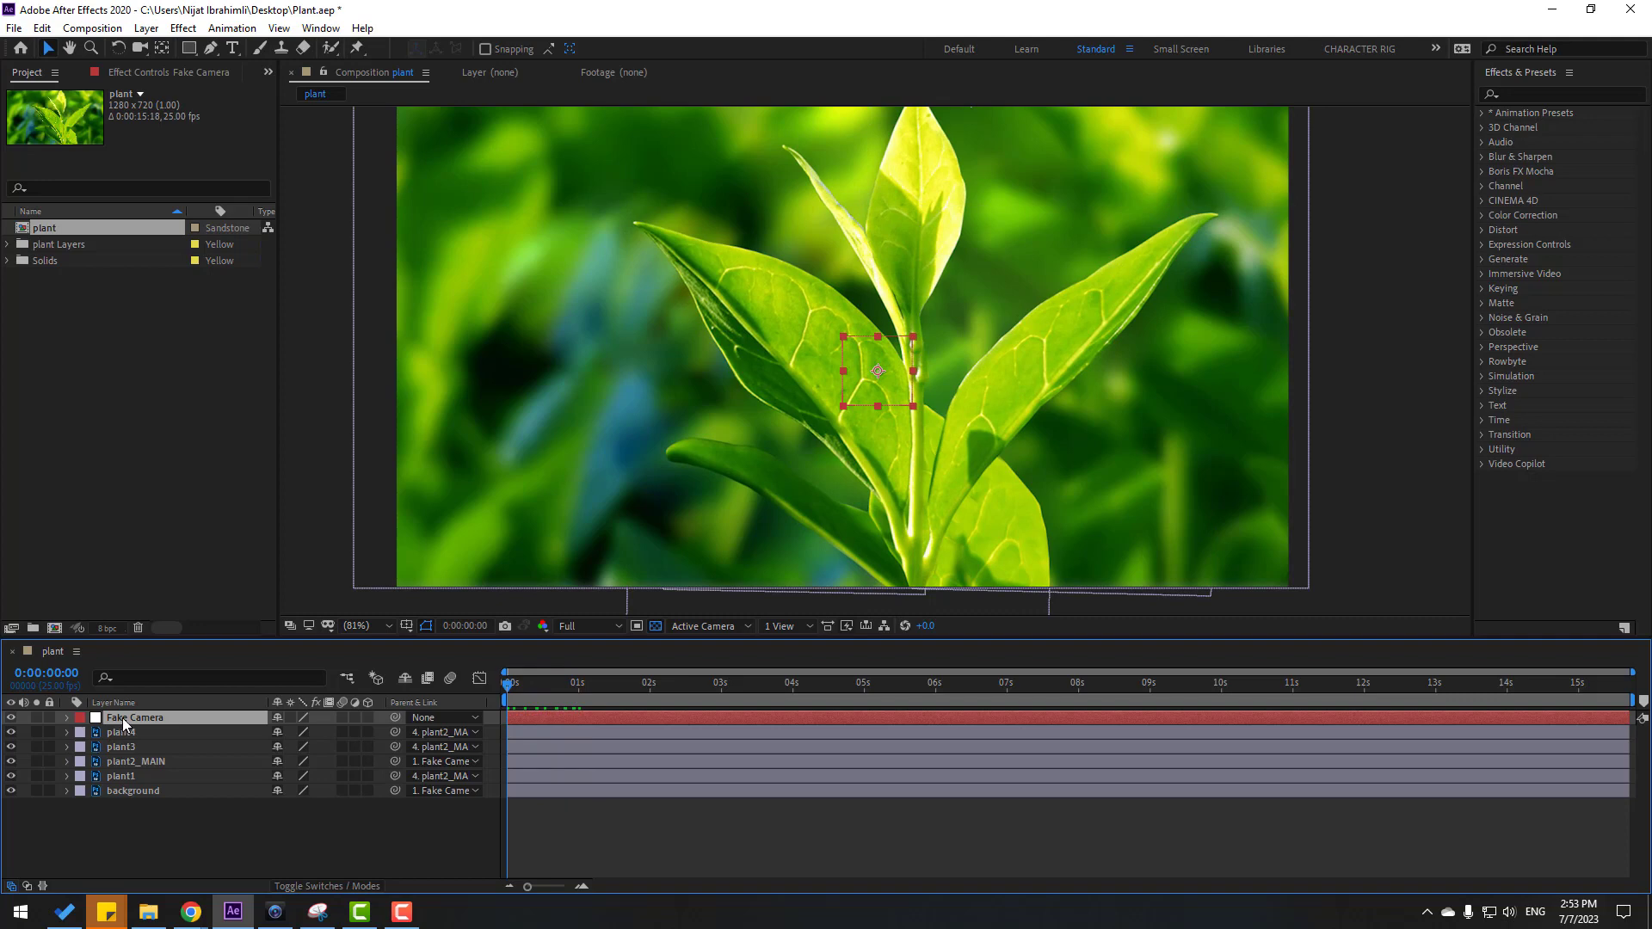
key("s")
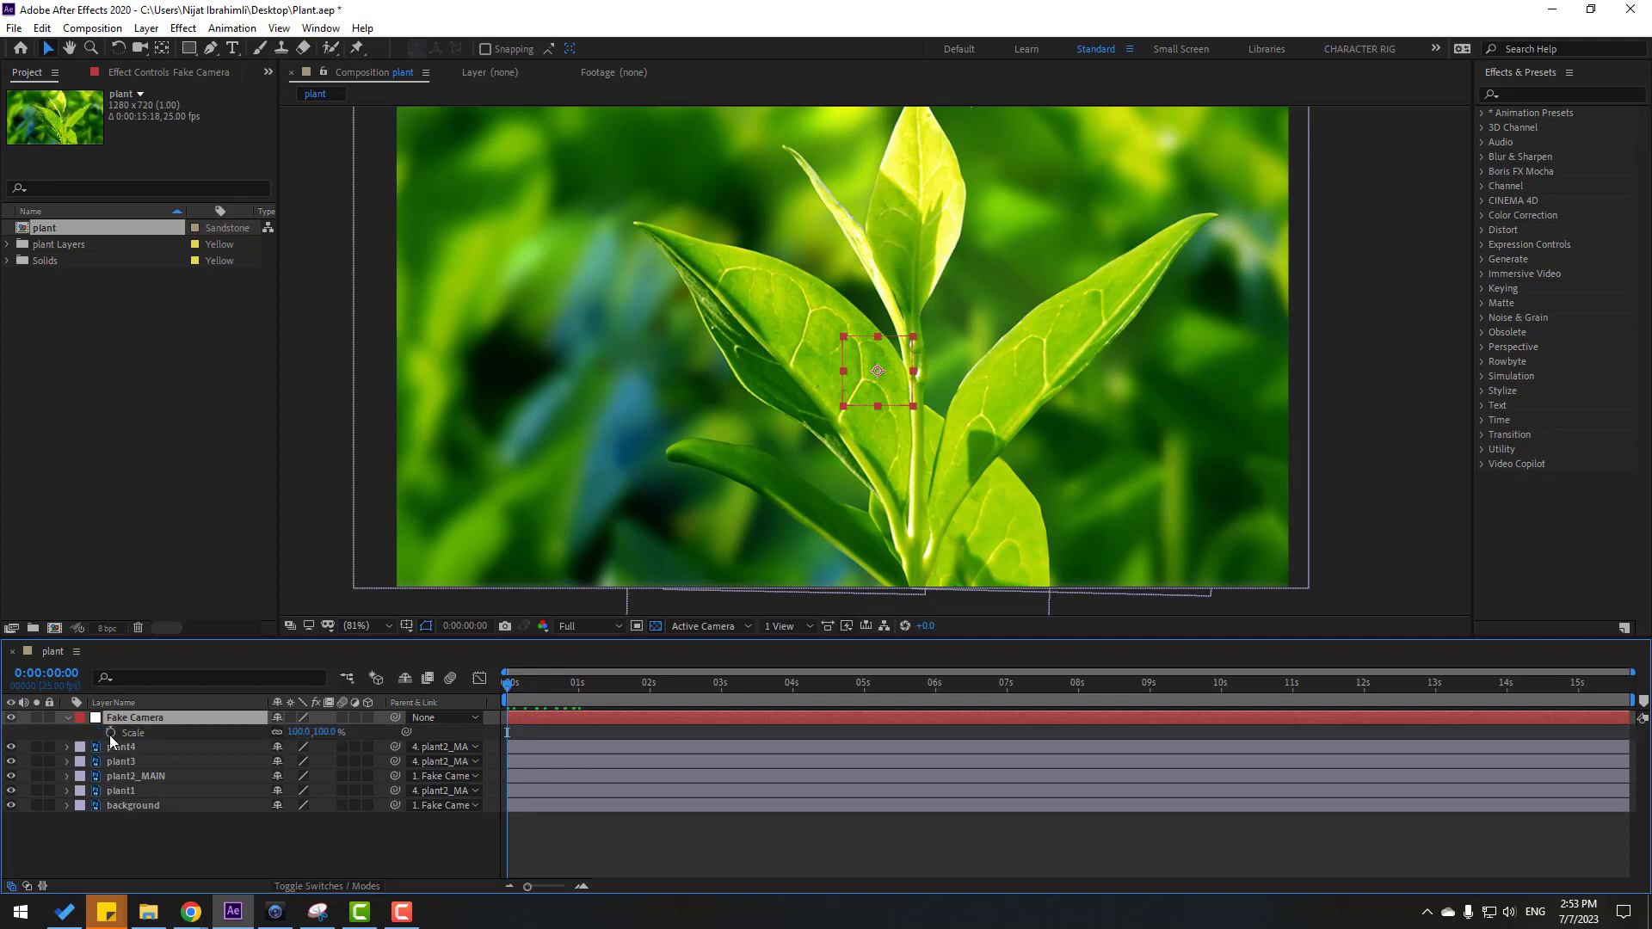
left_click(110, 732)
Step: End the work area at 0:00:08:00 and trim the composition to it
left_click_drag(635, 686, 1081, 699)
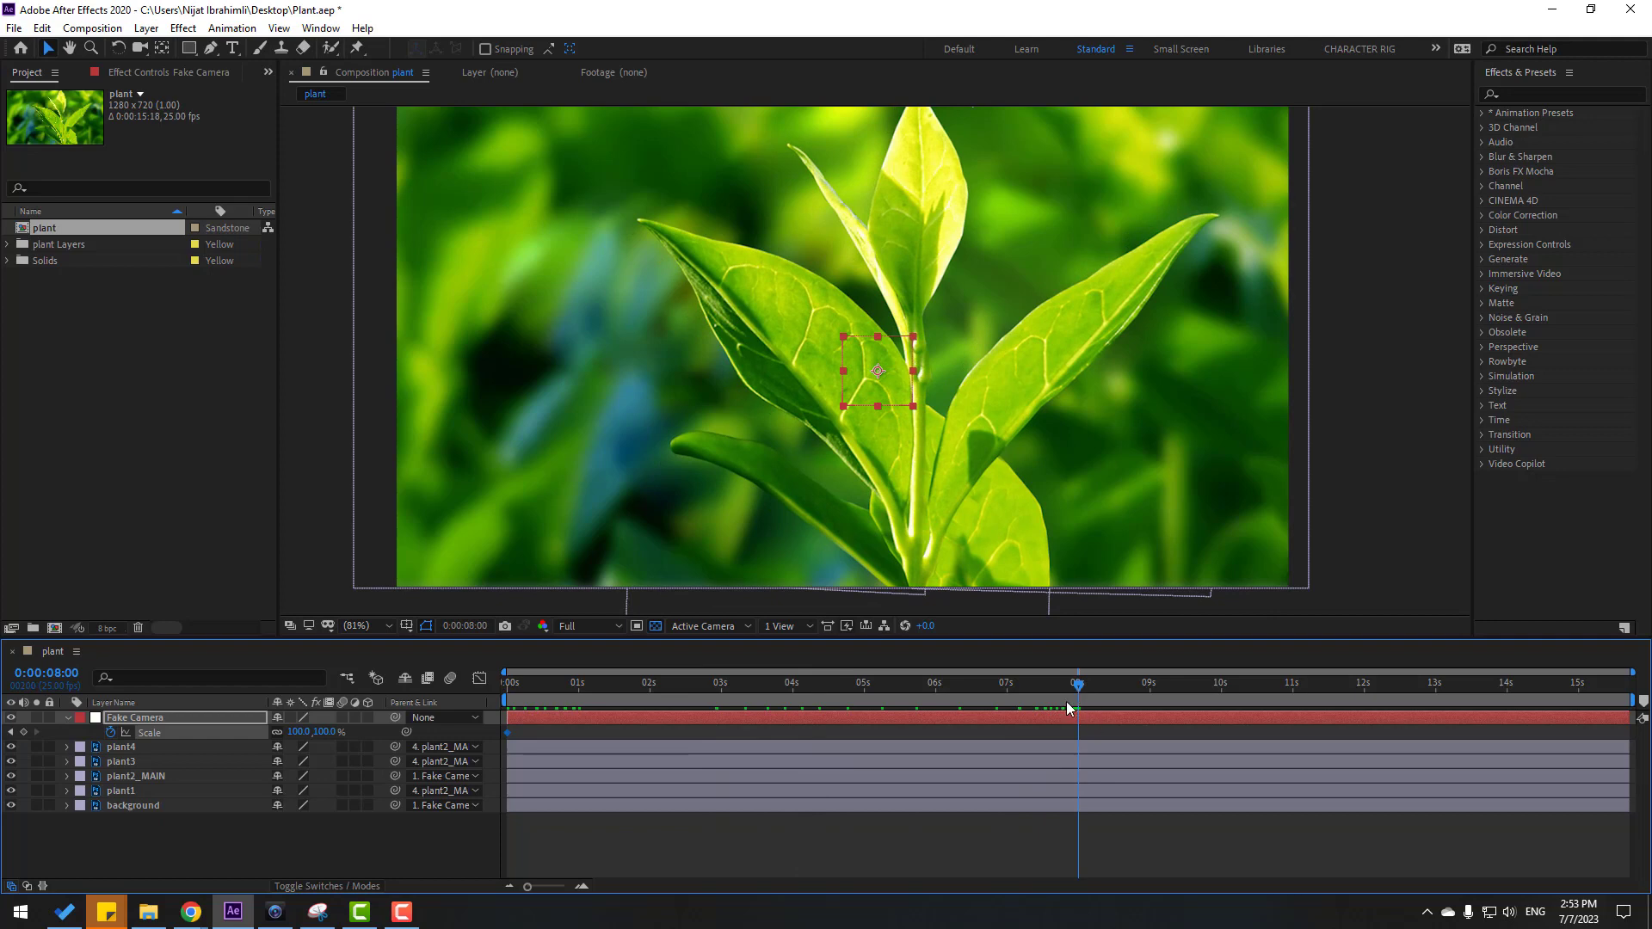
key("n")
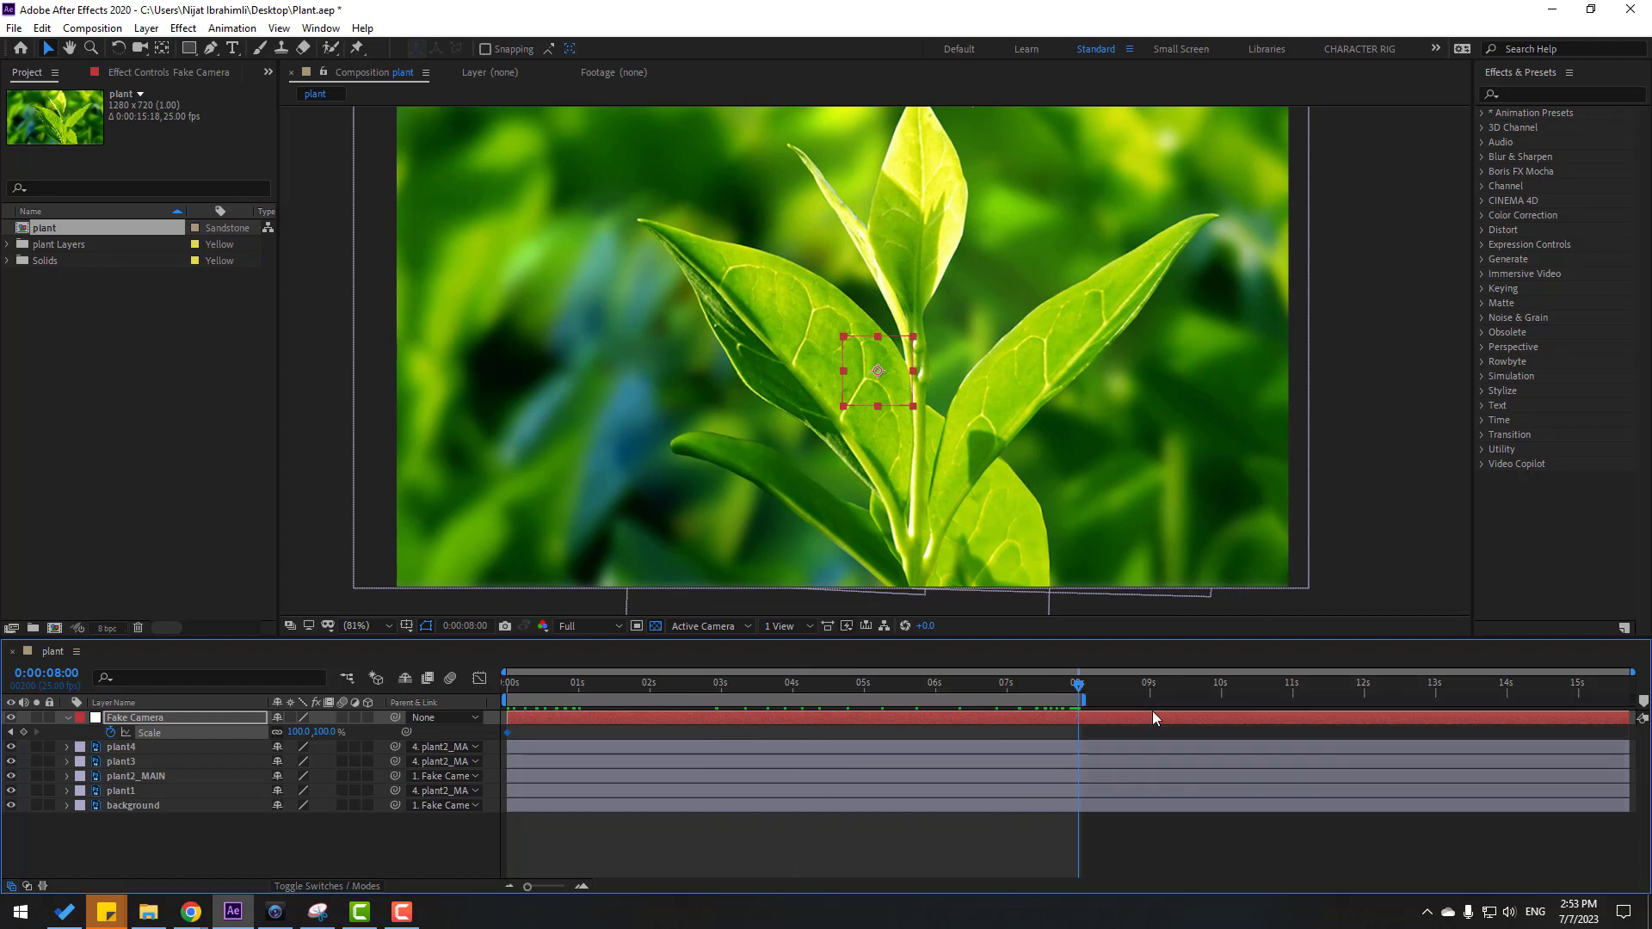
right_click(1033, 695)
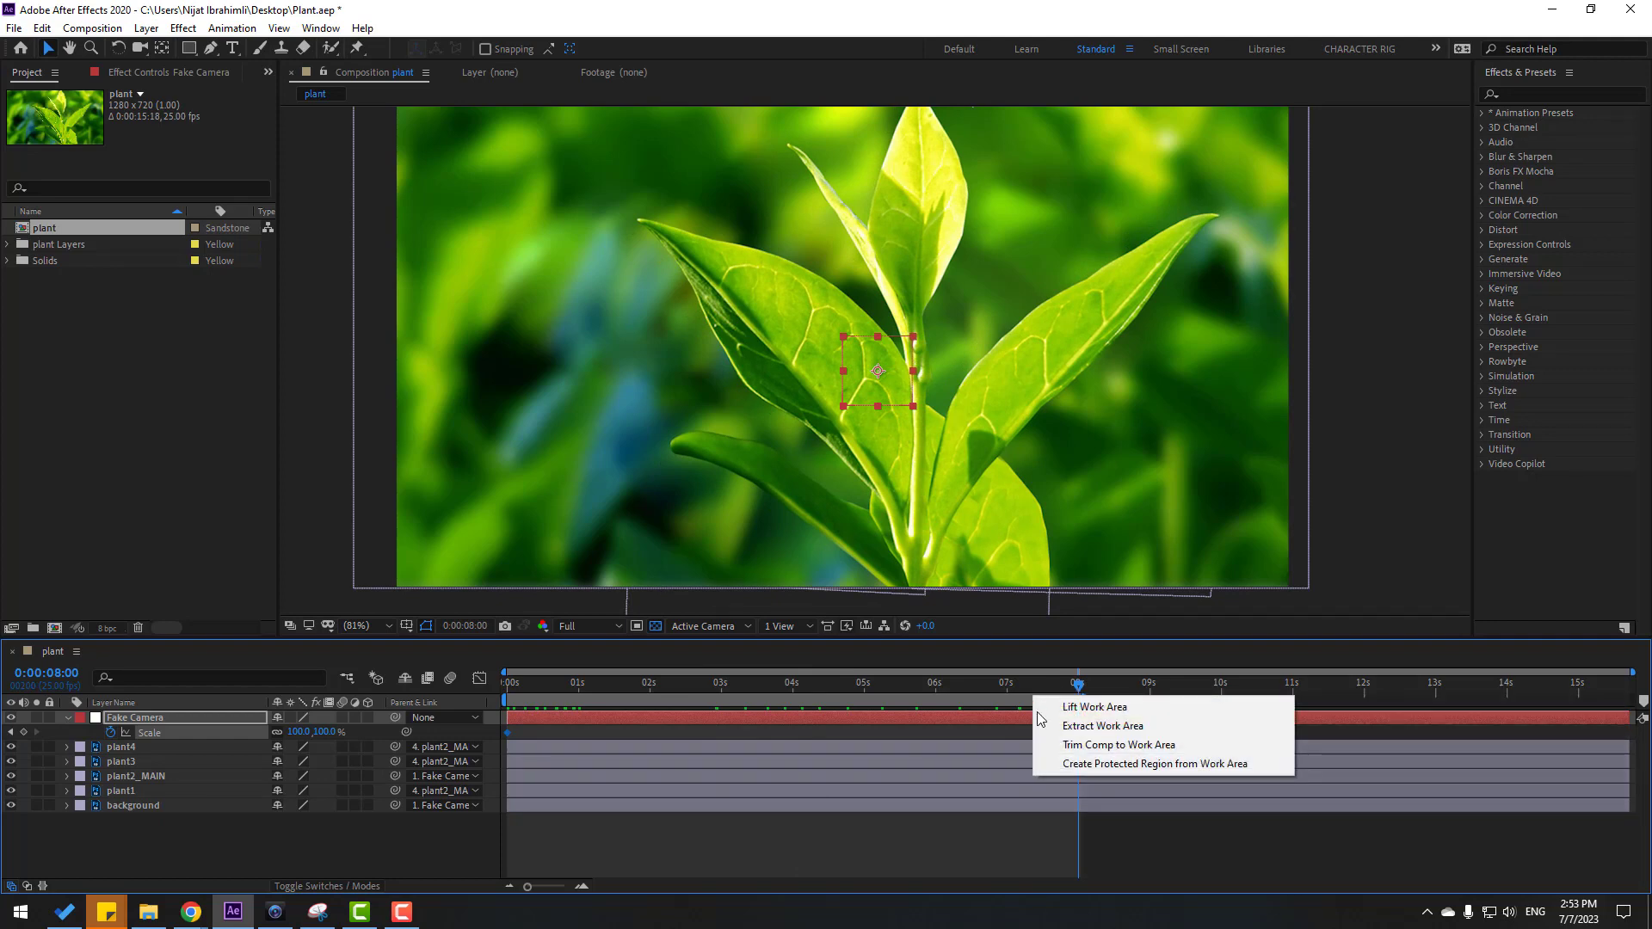
left_click(1161, 745)
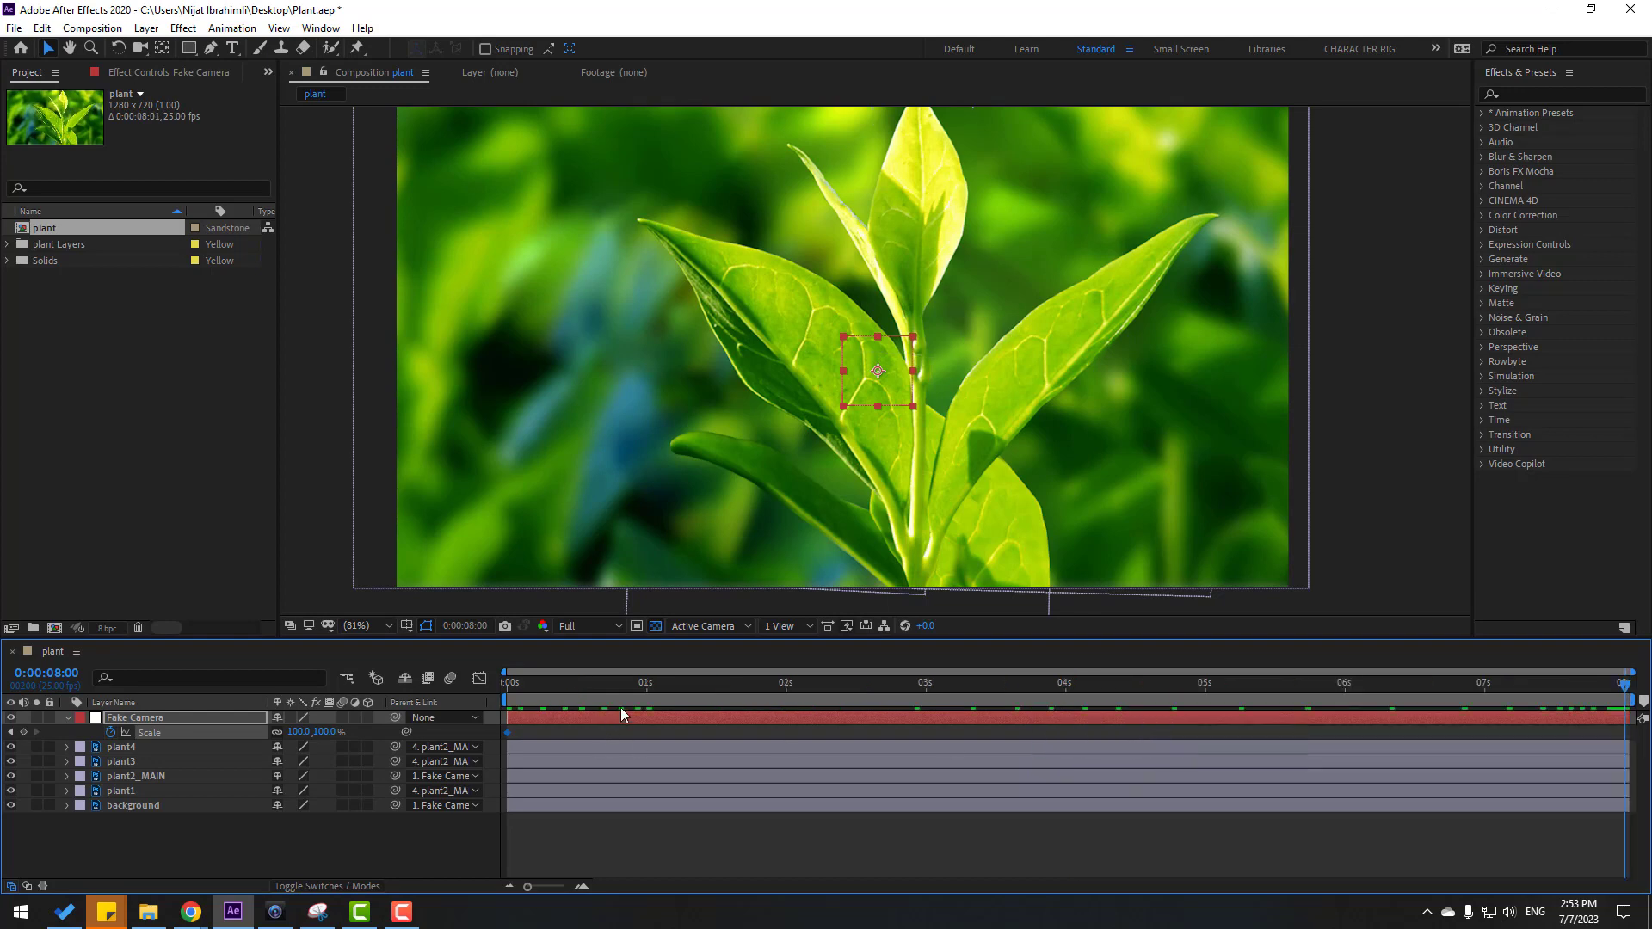
Step: Set Fake Camera's Scale to 119% at 0:00:08:00 and preview the zoom
left_click_drag(297, 732, 326, 756)
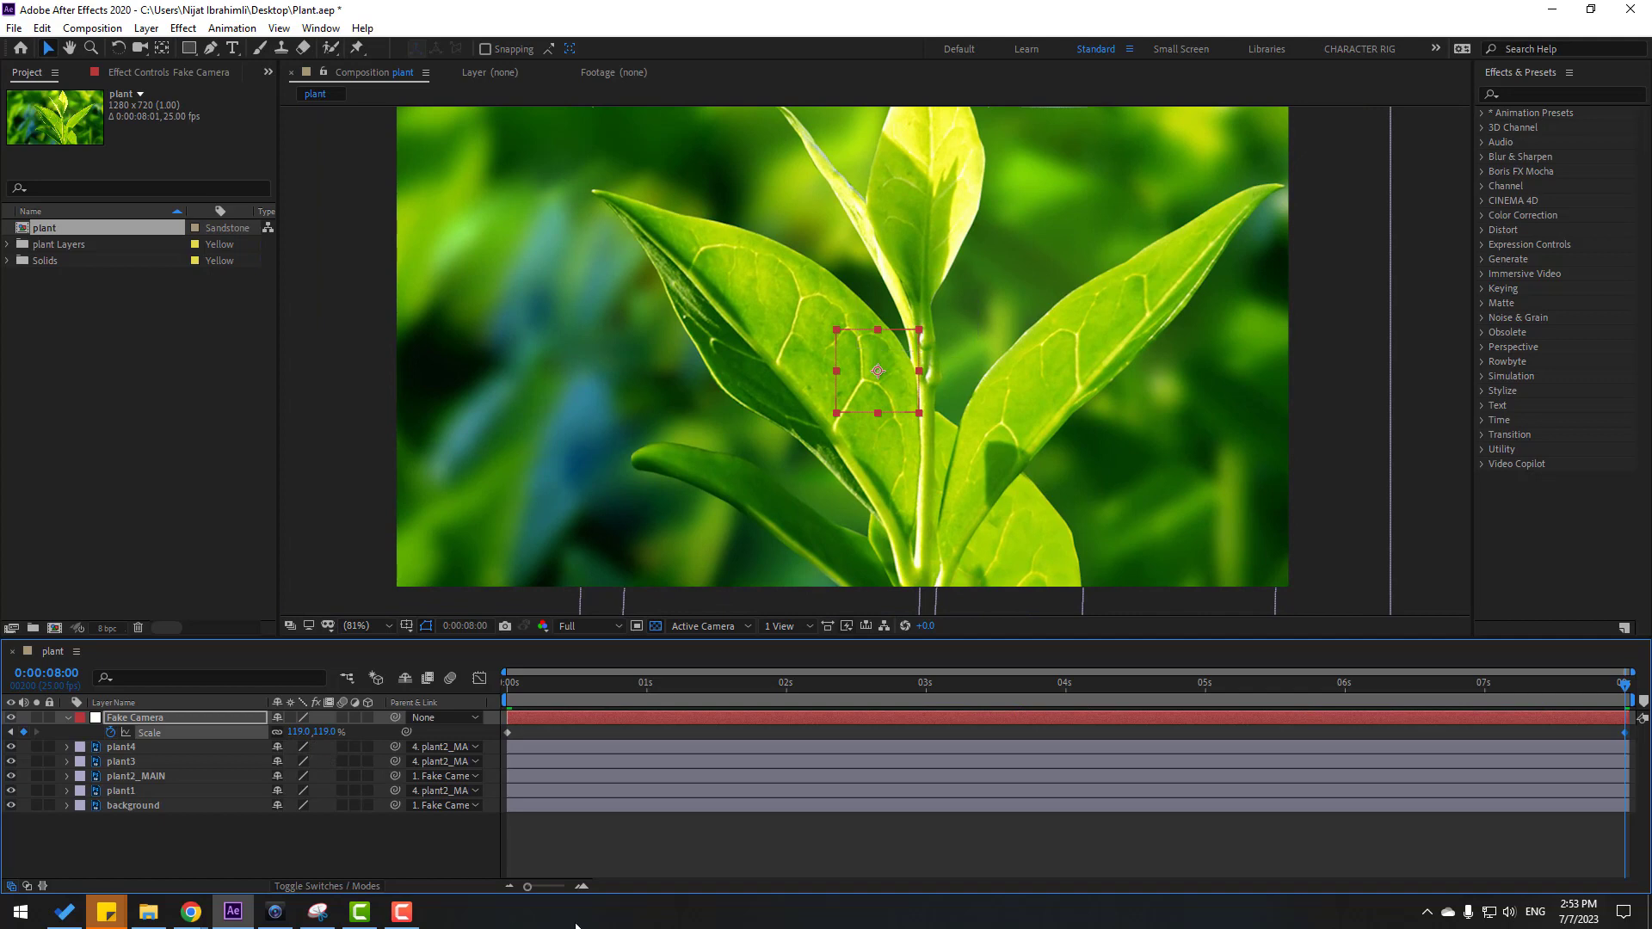
key("space")
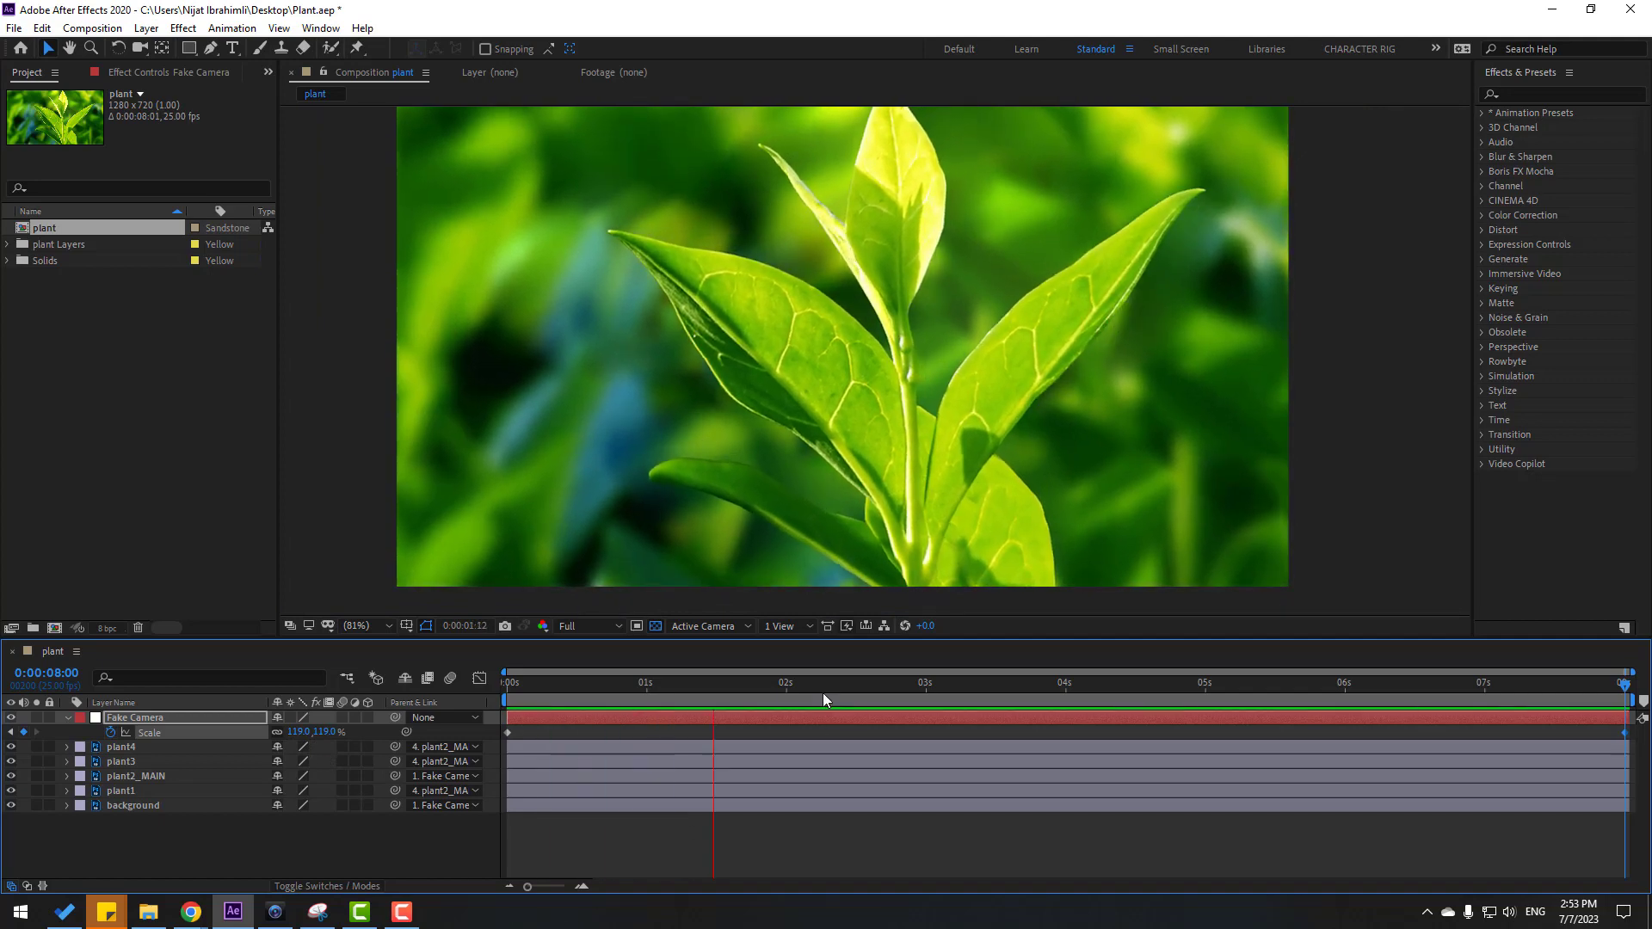
left_click(100, 854)
Step: Scale the background layer up to 116%
left_click(136, 811)
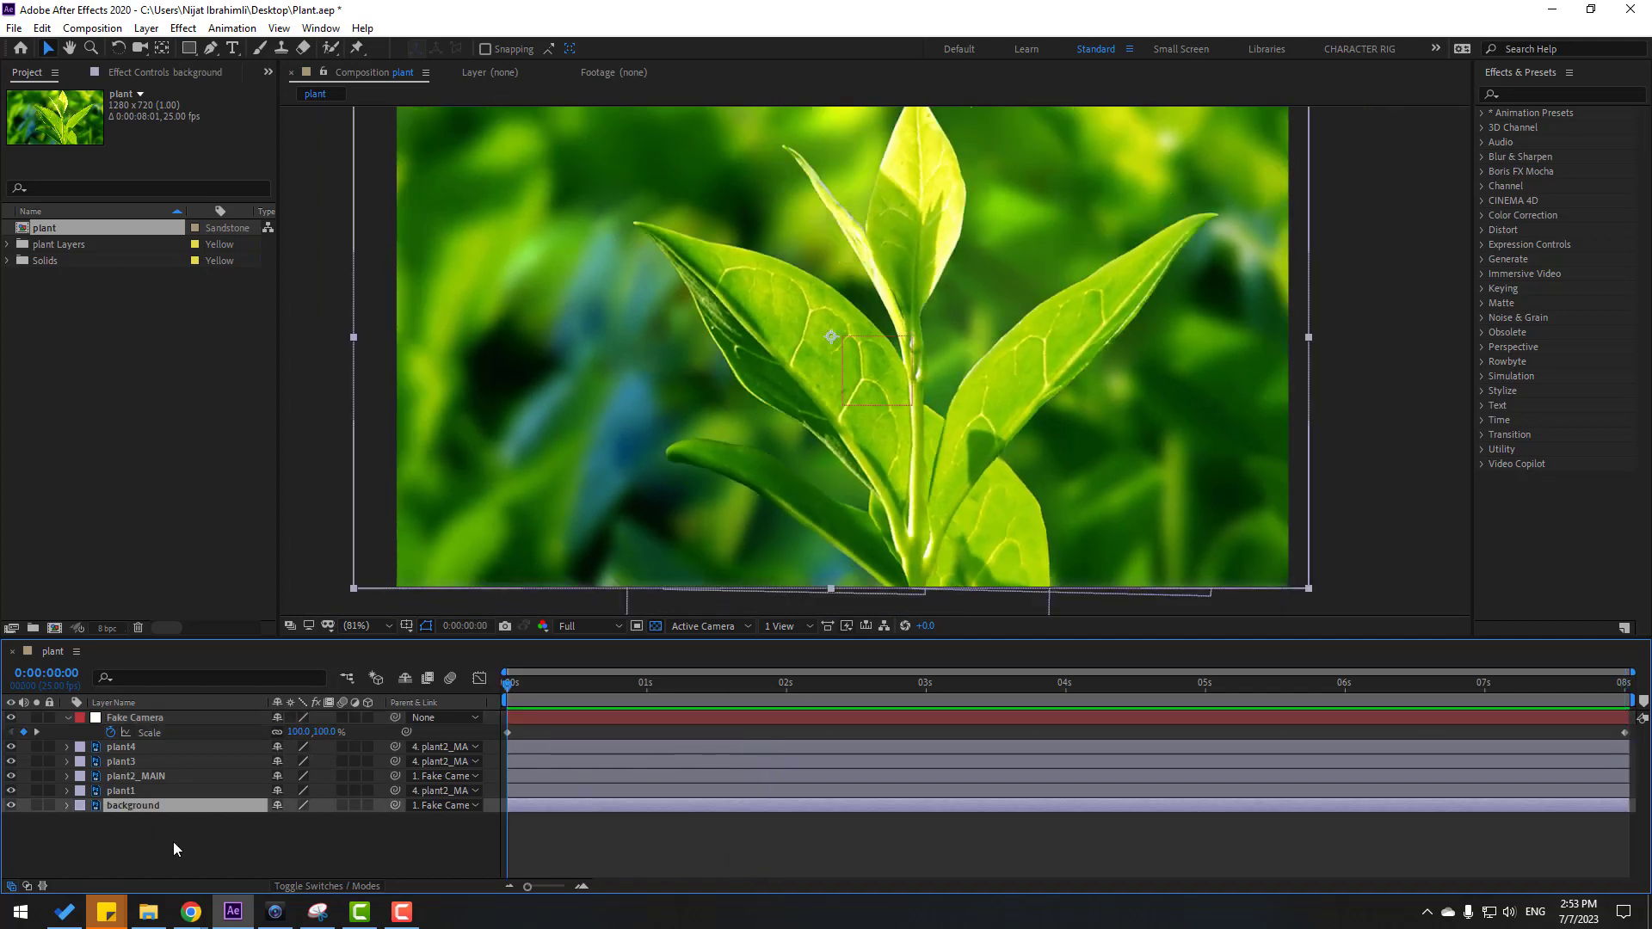
key("s")
left_click_drag(294, 822, 308, 822)
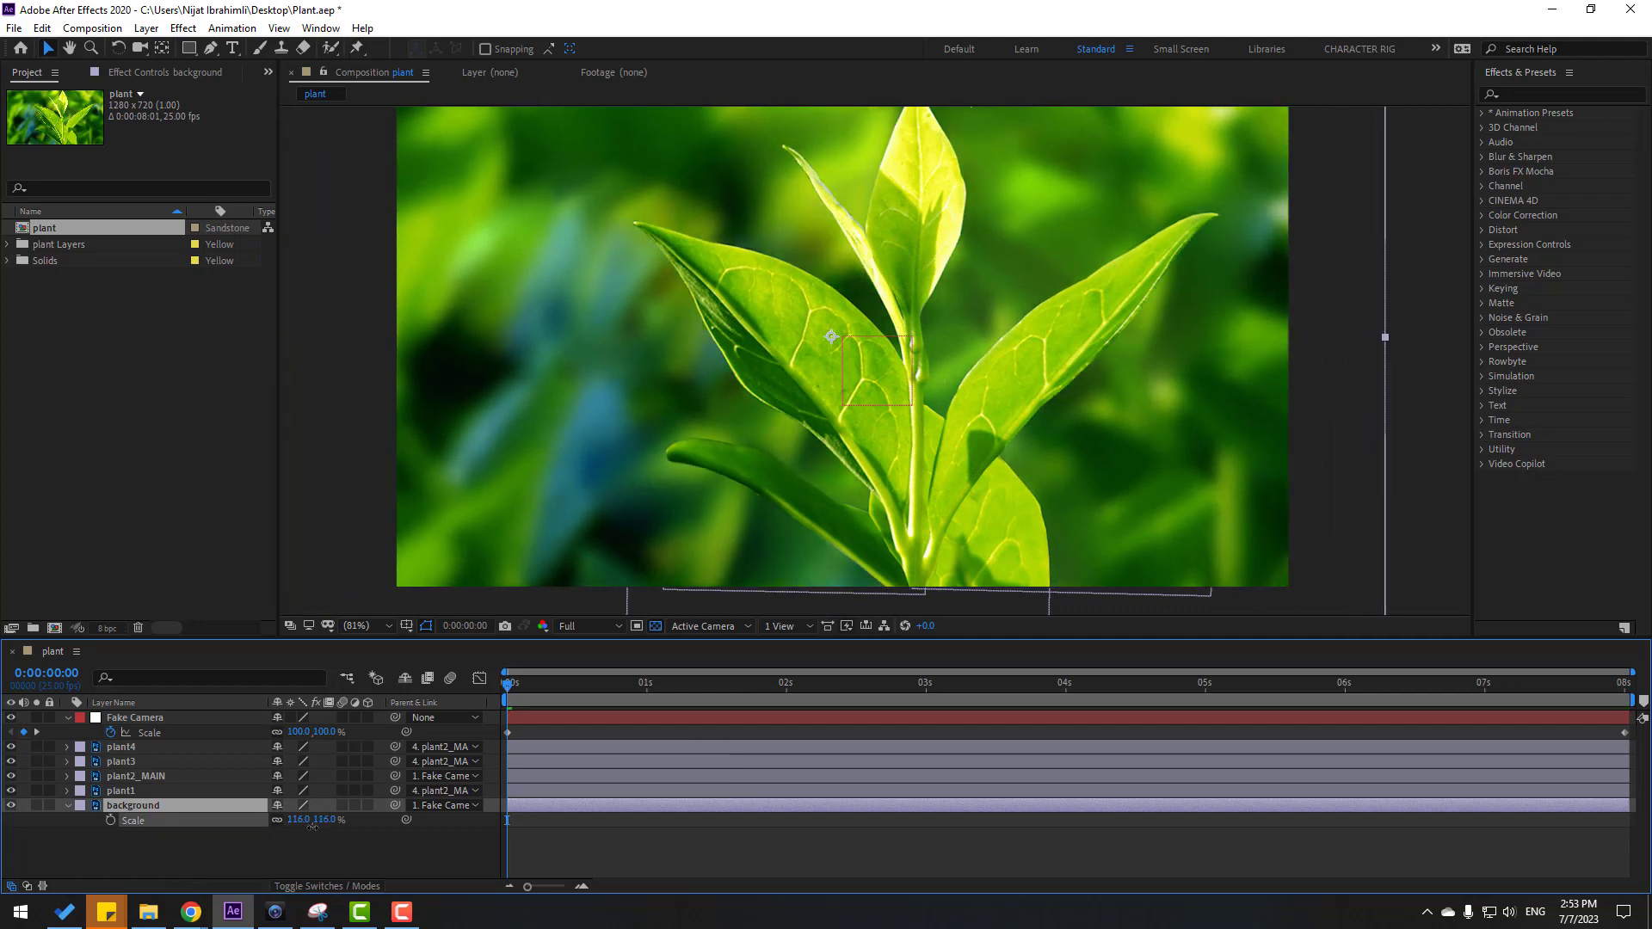
Step: Keyframe the background's Position at the start, set its Y value to 40 at 0:00:08:00, and preview the motion
key("p")
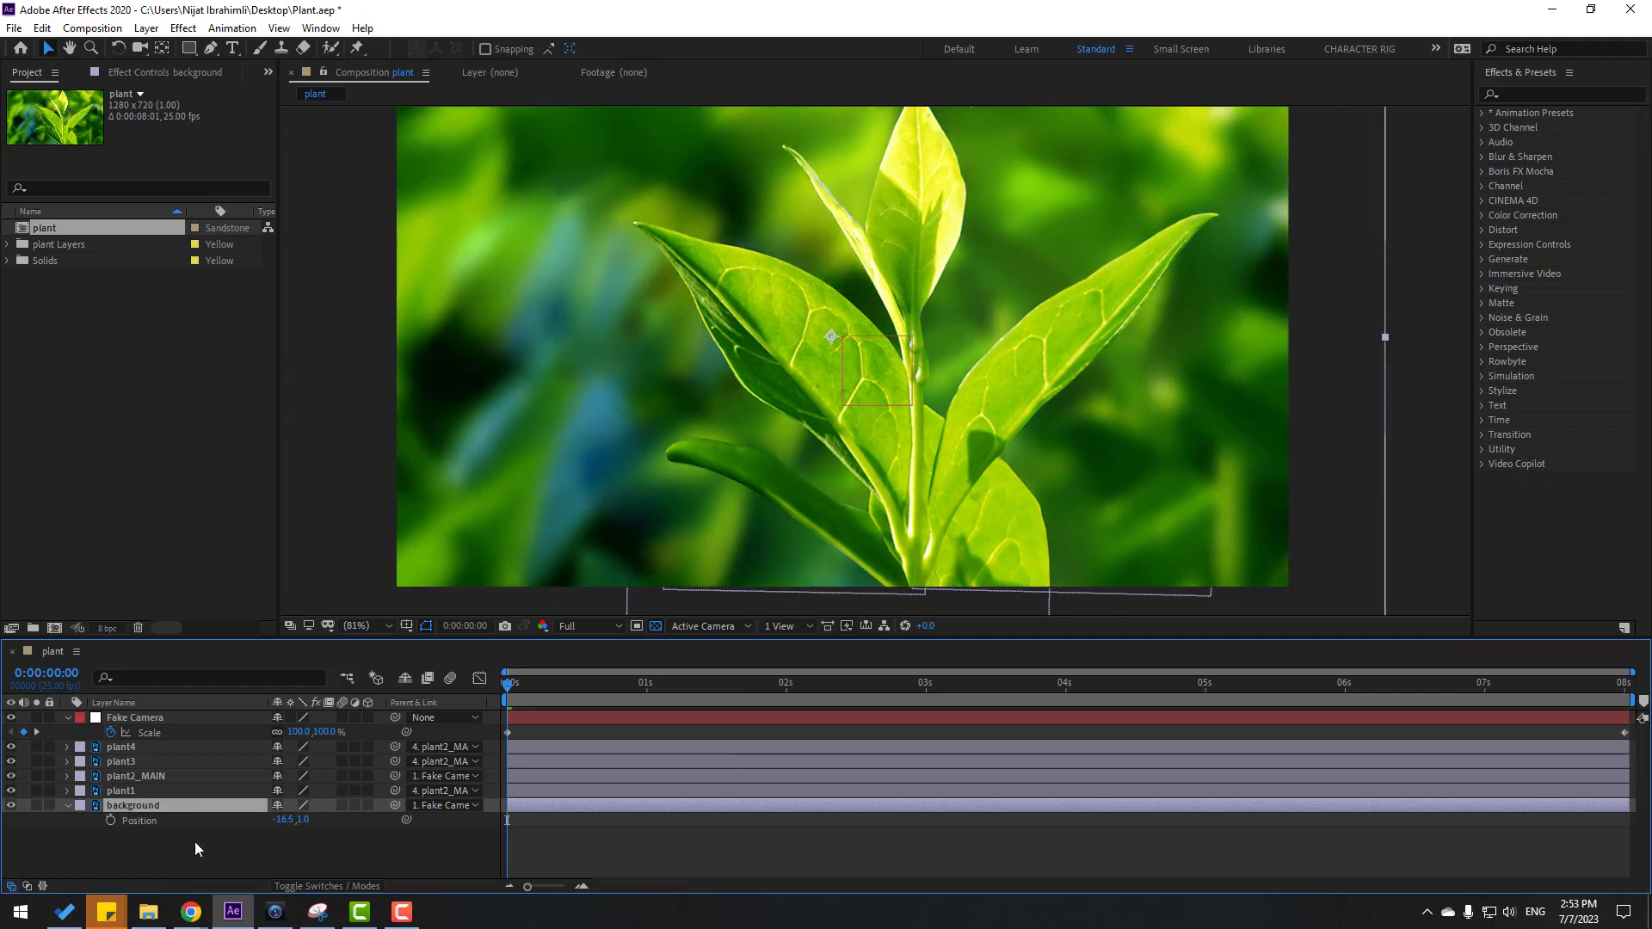
left_click(110, 821)
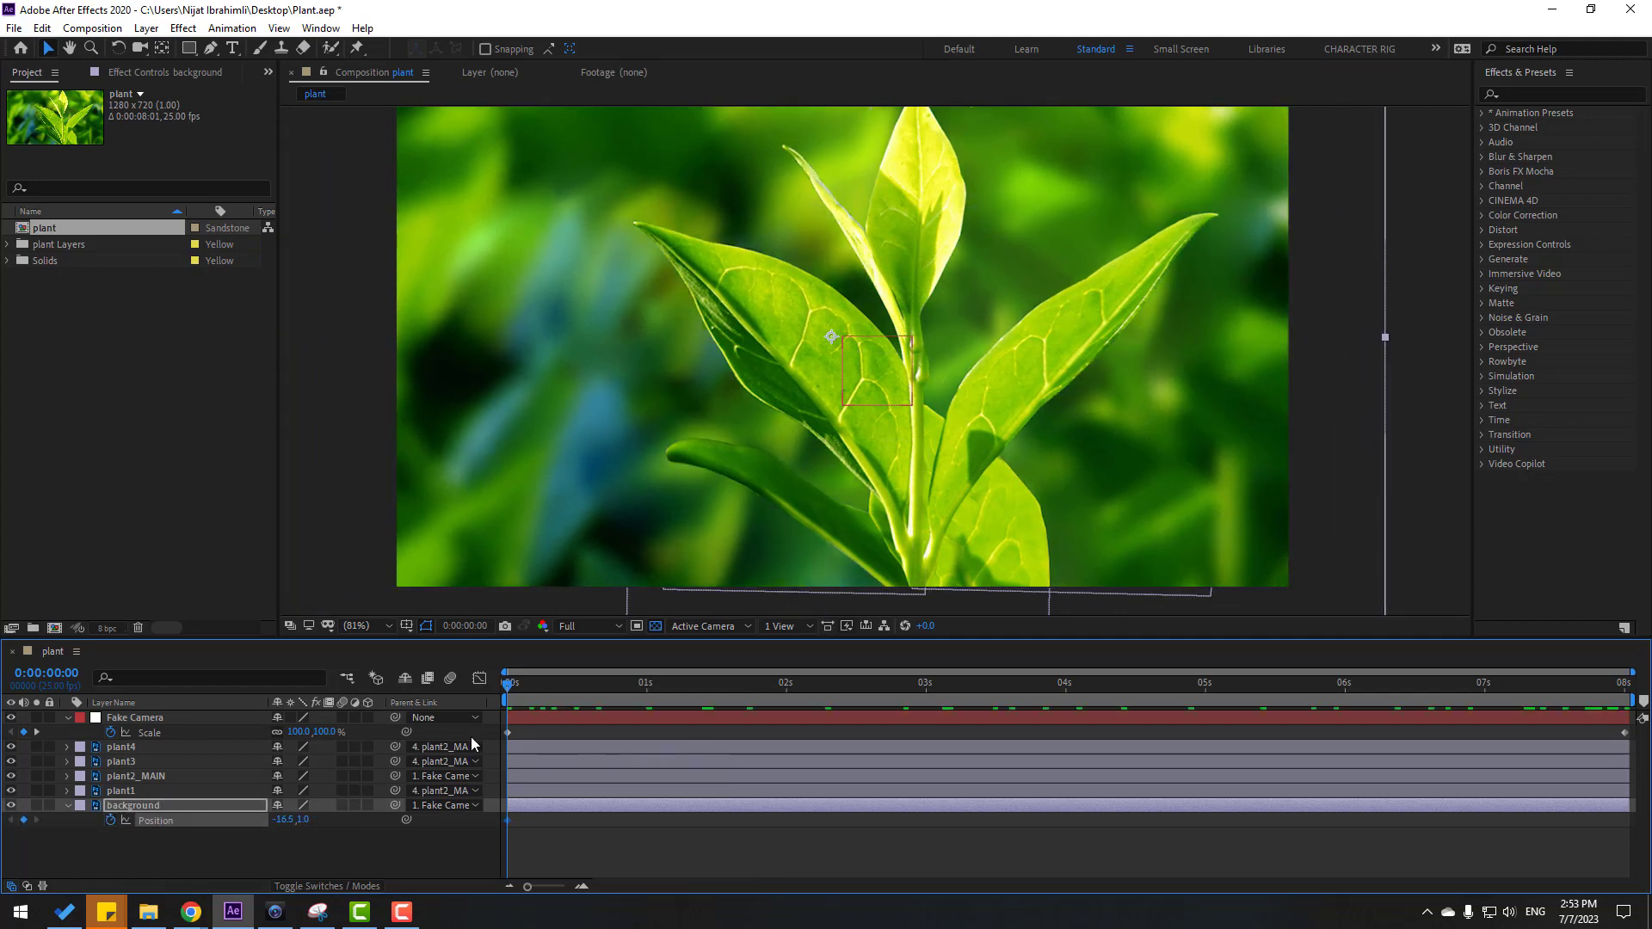
left_click_drag(525, 685, 1624, 682)
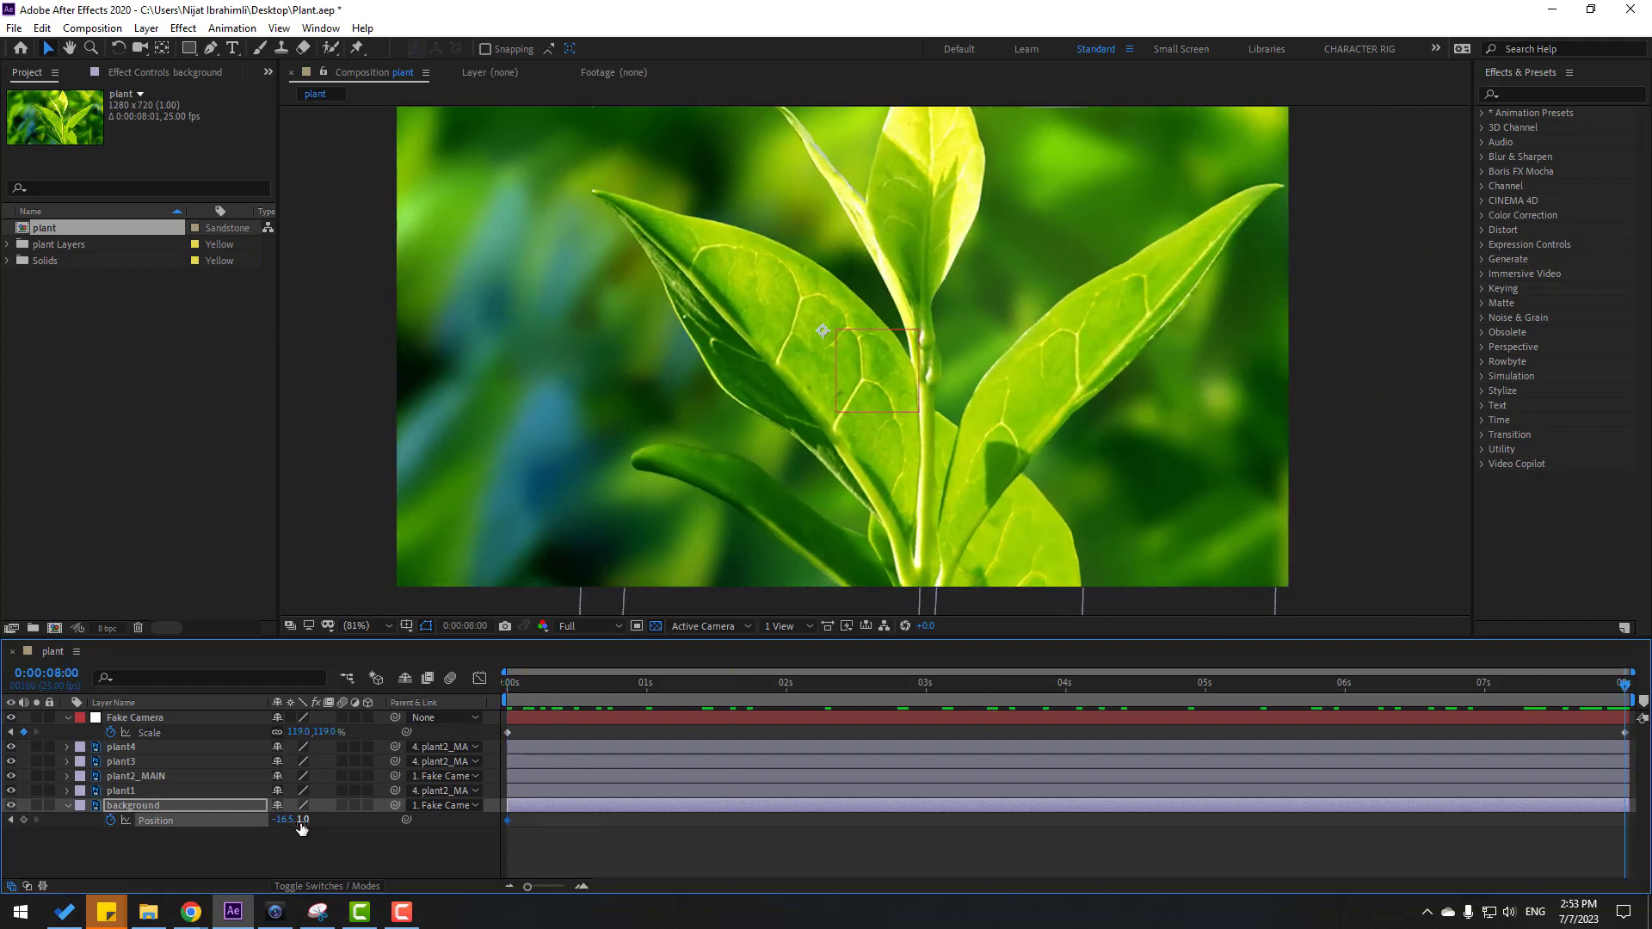
left_click_drag(303, 820, 329, 830)
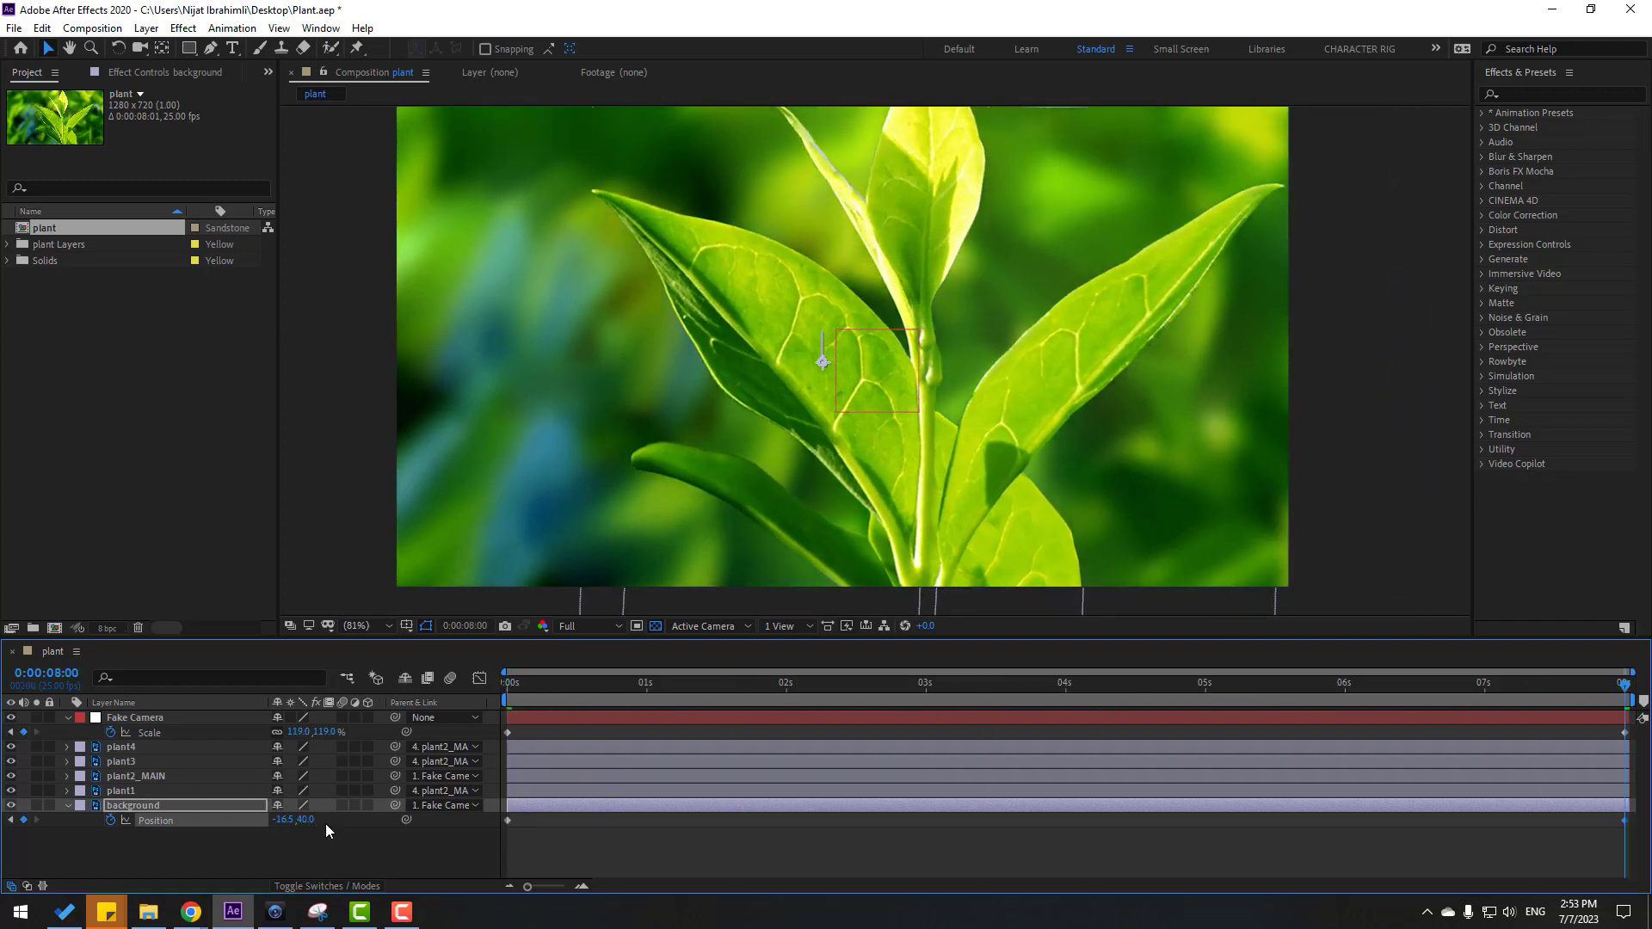
key("space")
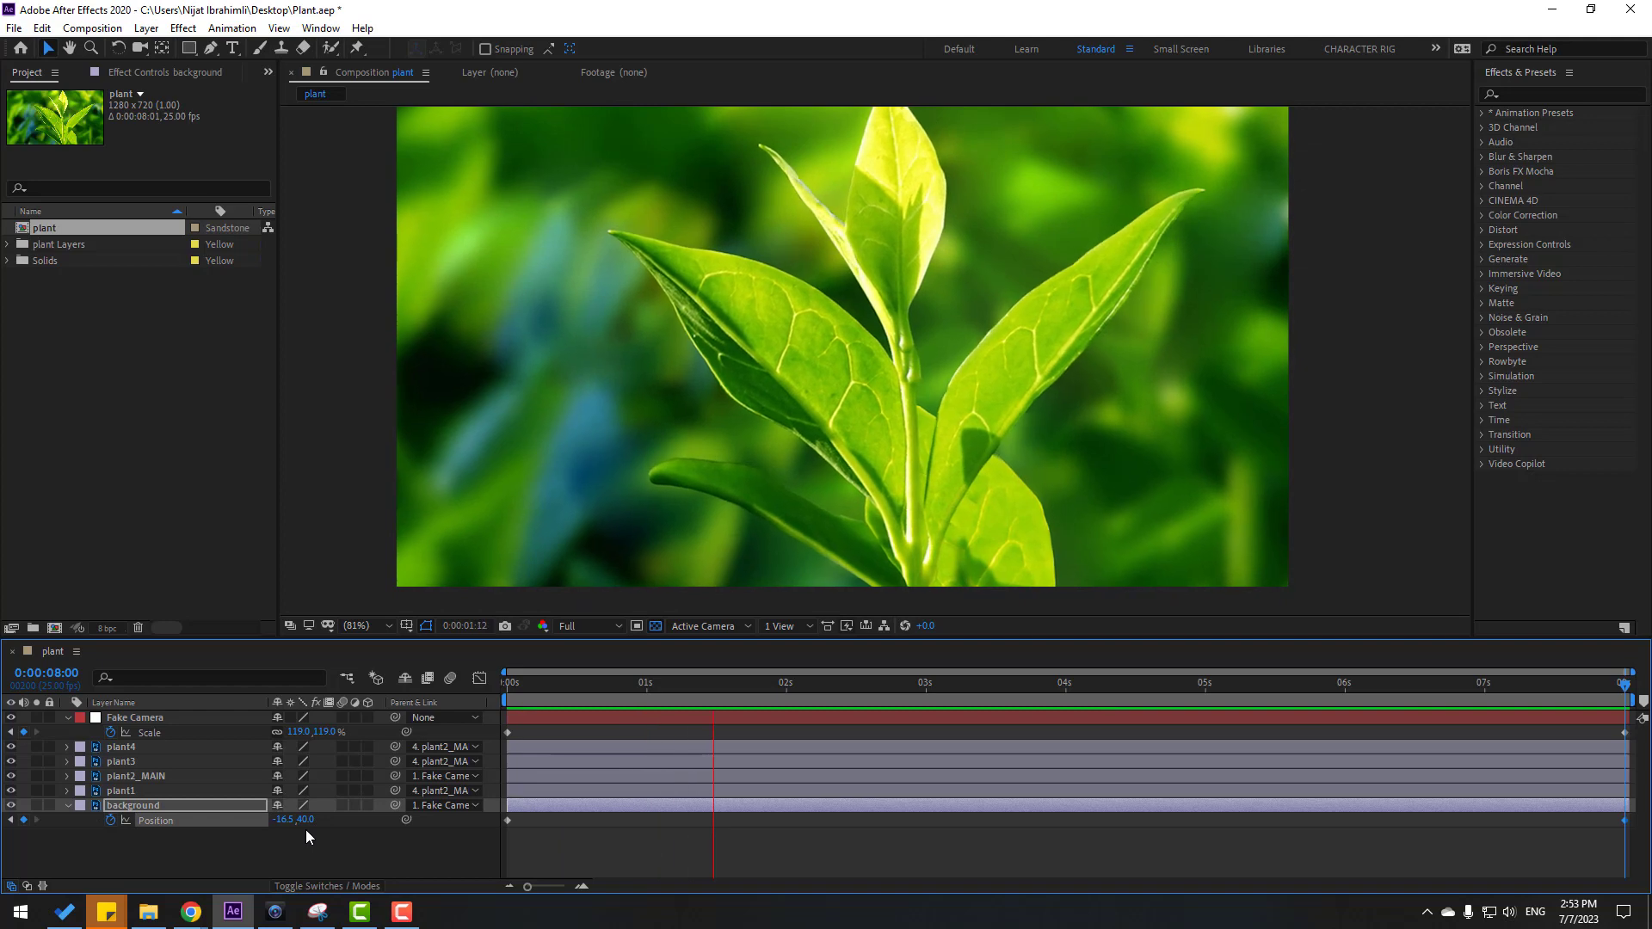
key("space")
Step: Set the background's Y position to 83 at 0:00:08:00 and preview the animation
left_click_drag(312, 819, 334, 821)
key("space")
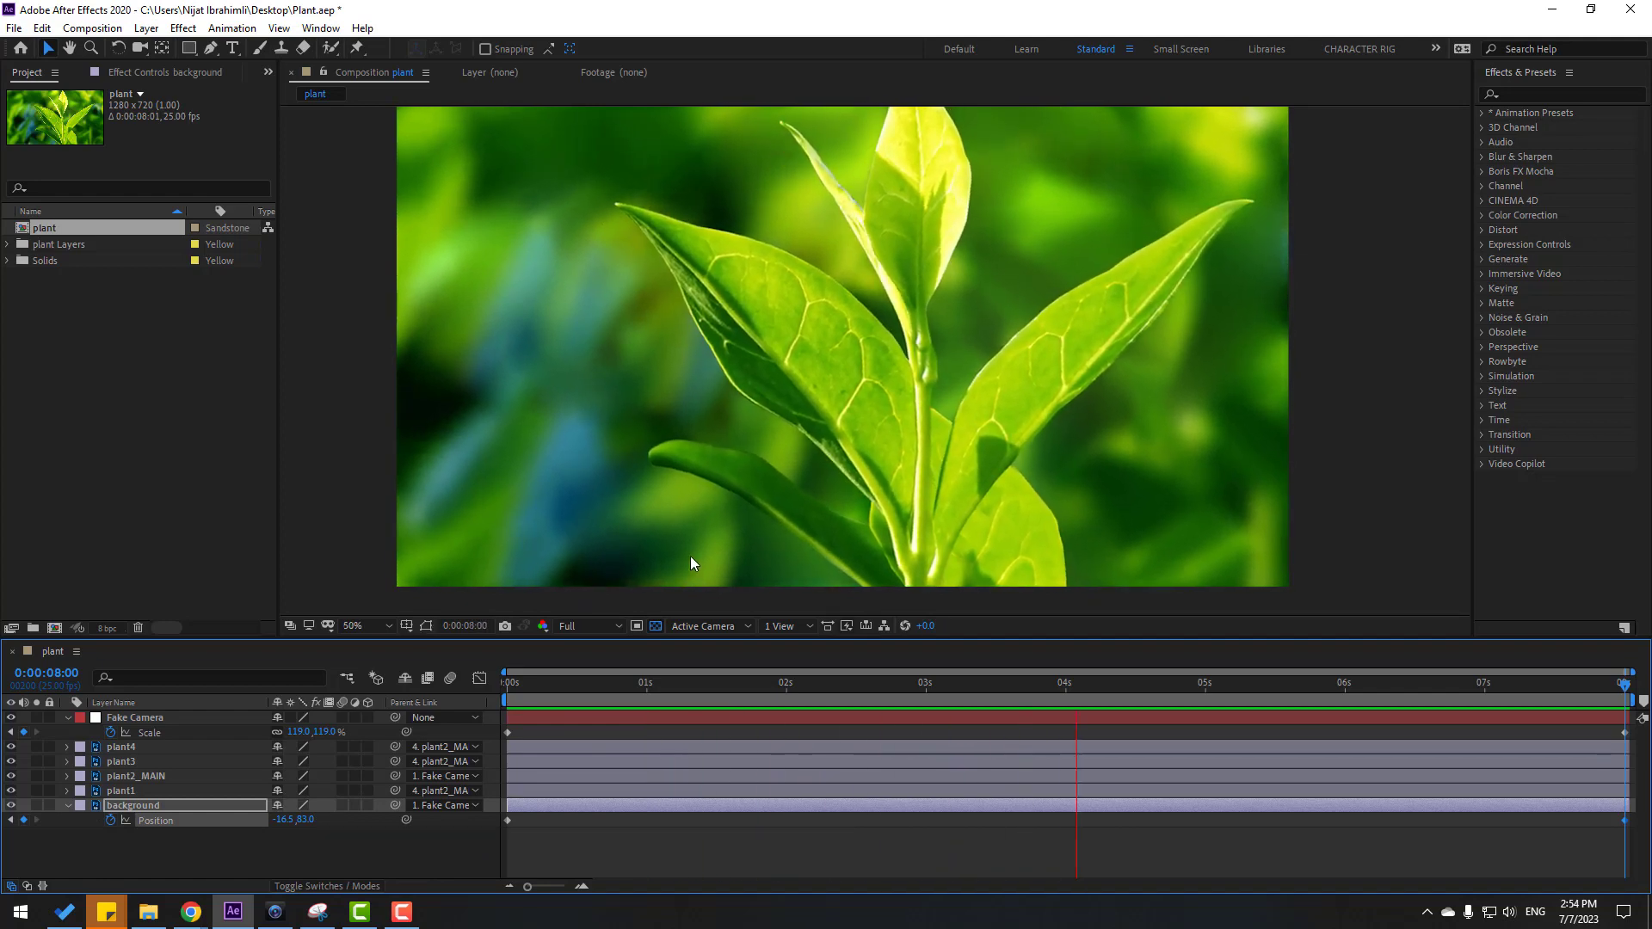
scroll(691, 558, "down", 1)
scroll(694, 556, "up", 1)
scroll(694, 554, "down", 1)
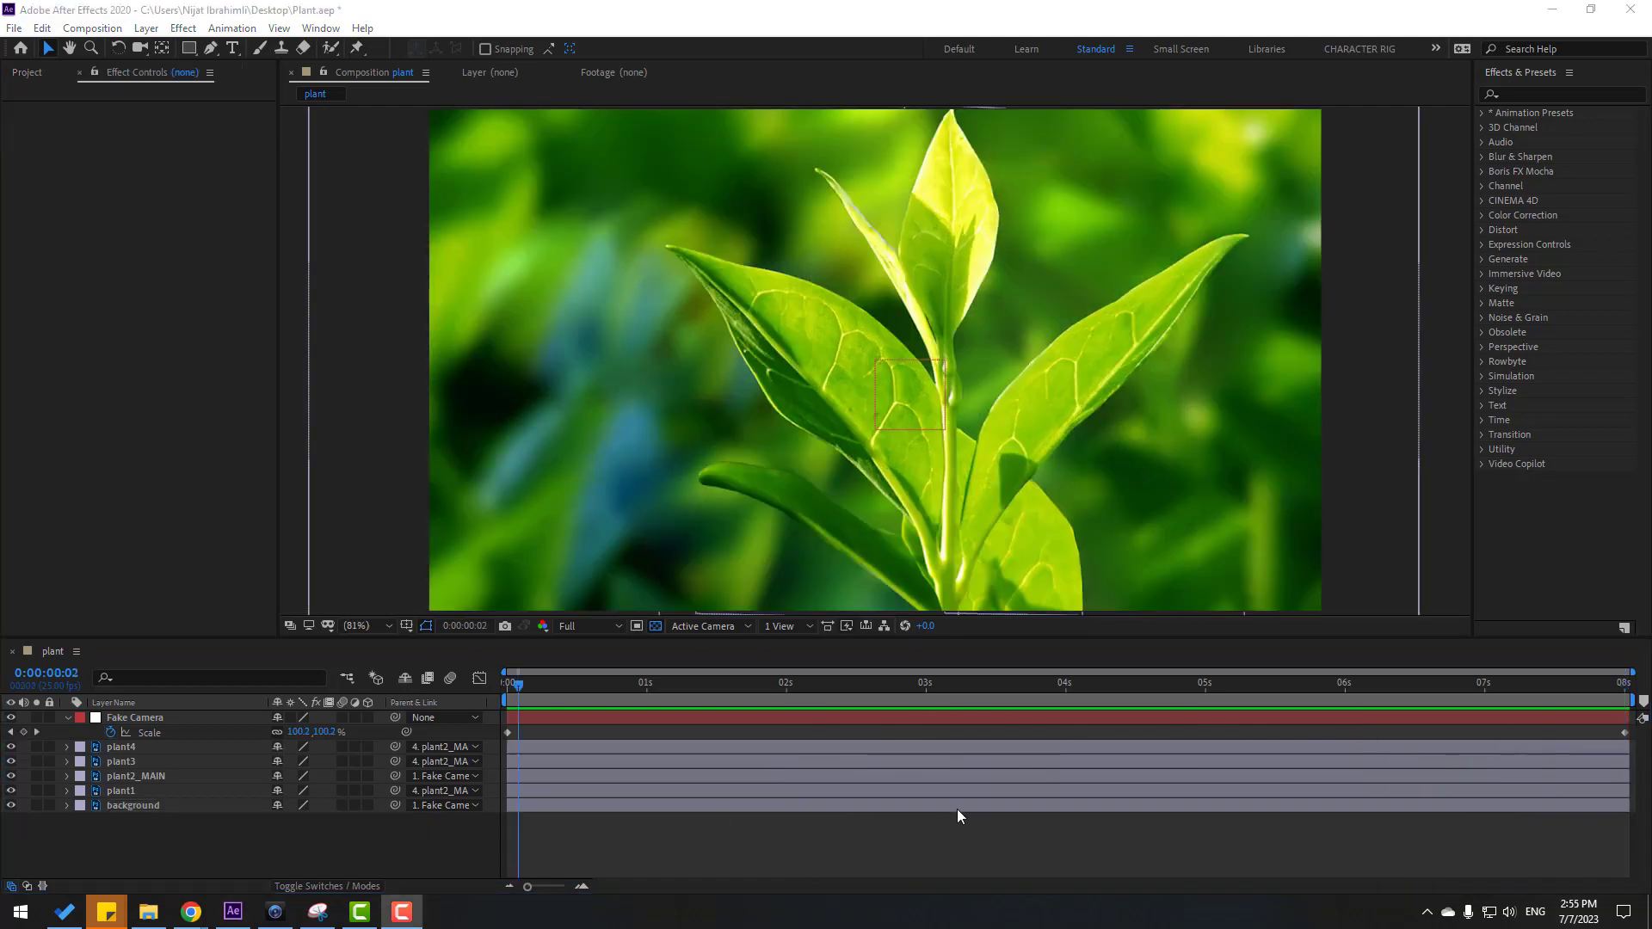
Step: Add an adjustment layer and name it Lens Flare Sun
right_click(210, 860)
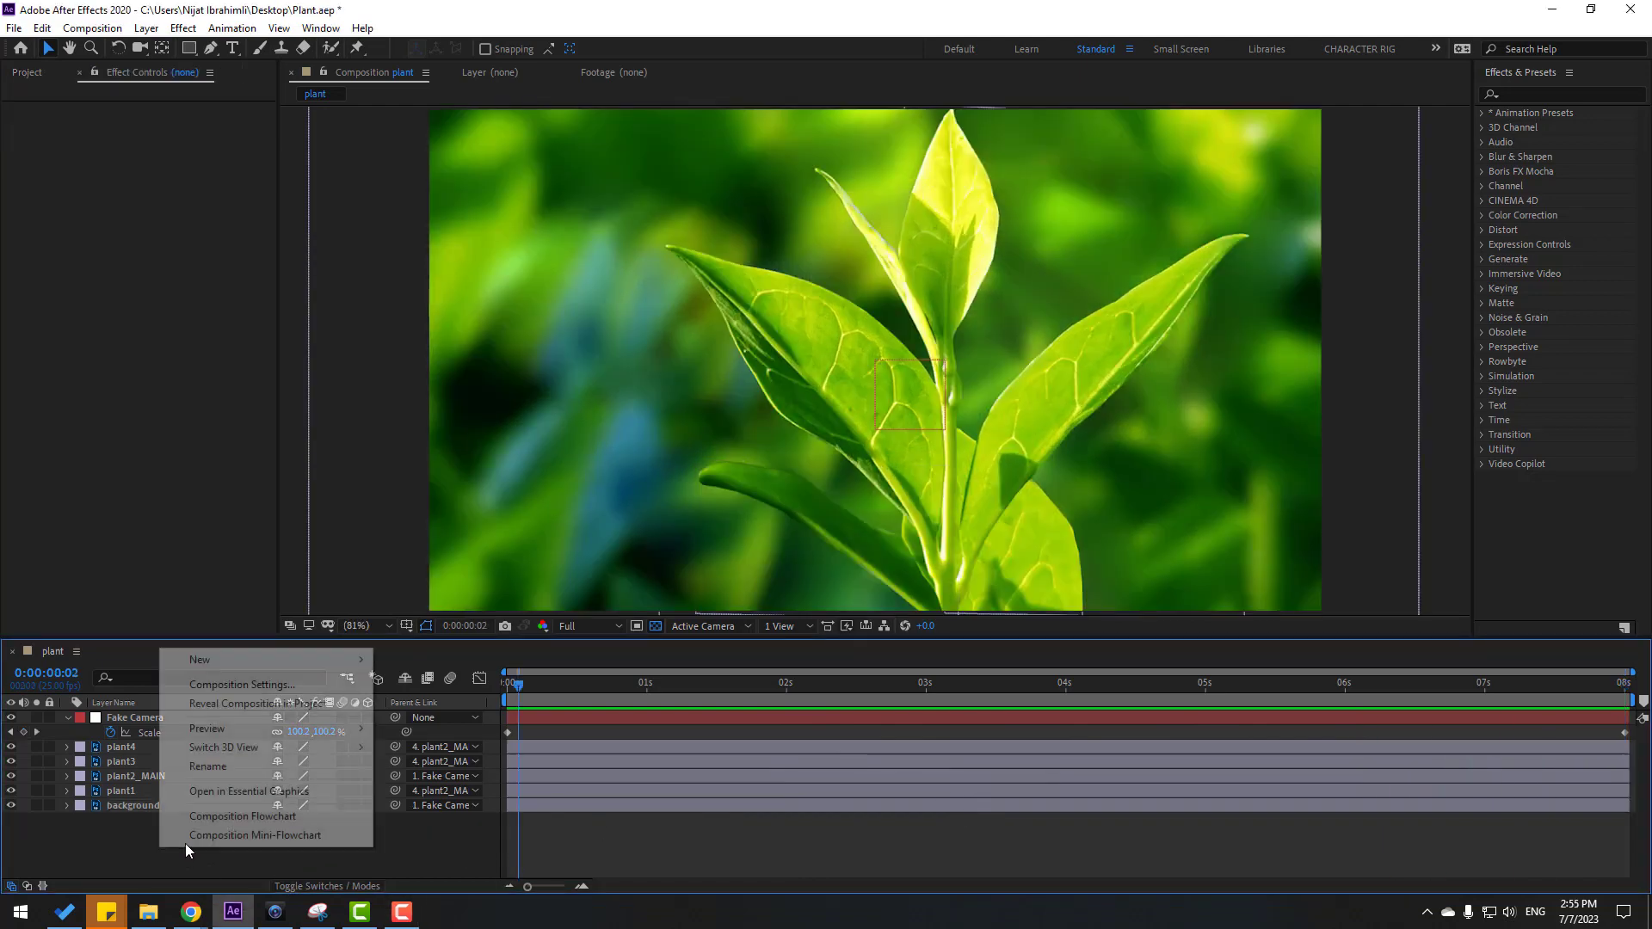
mouse_move(284, 659)
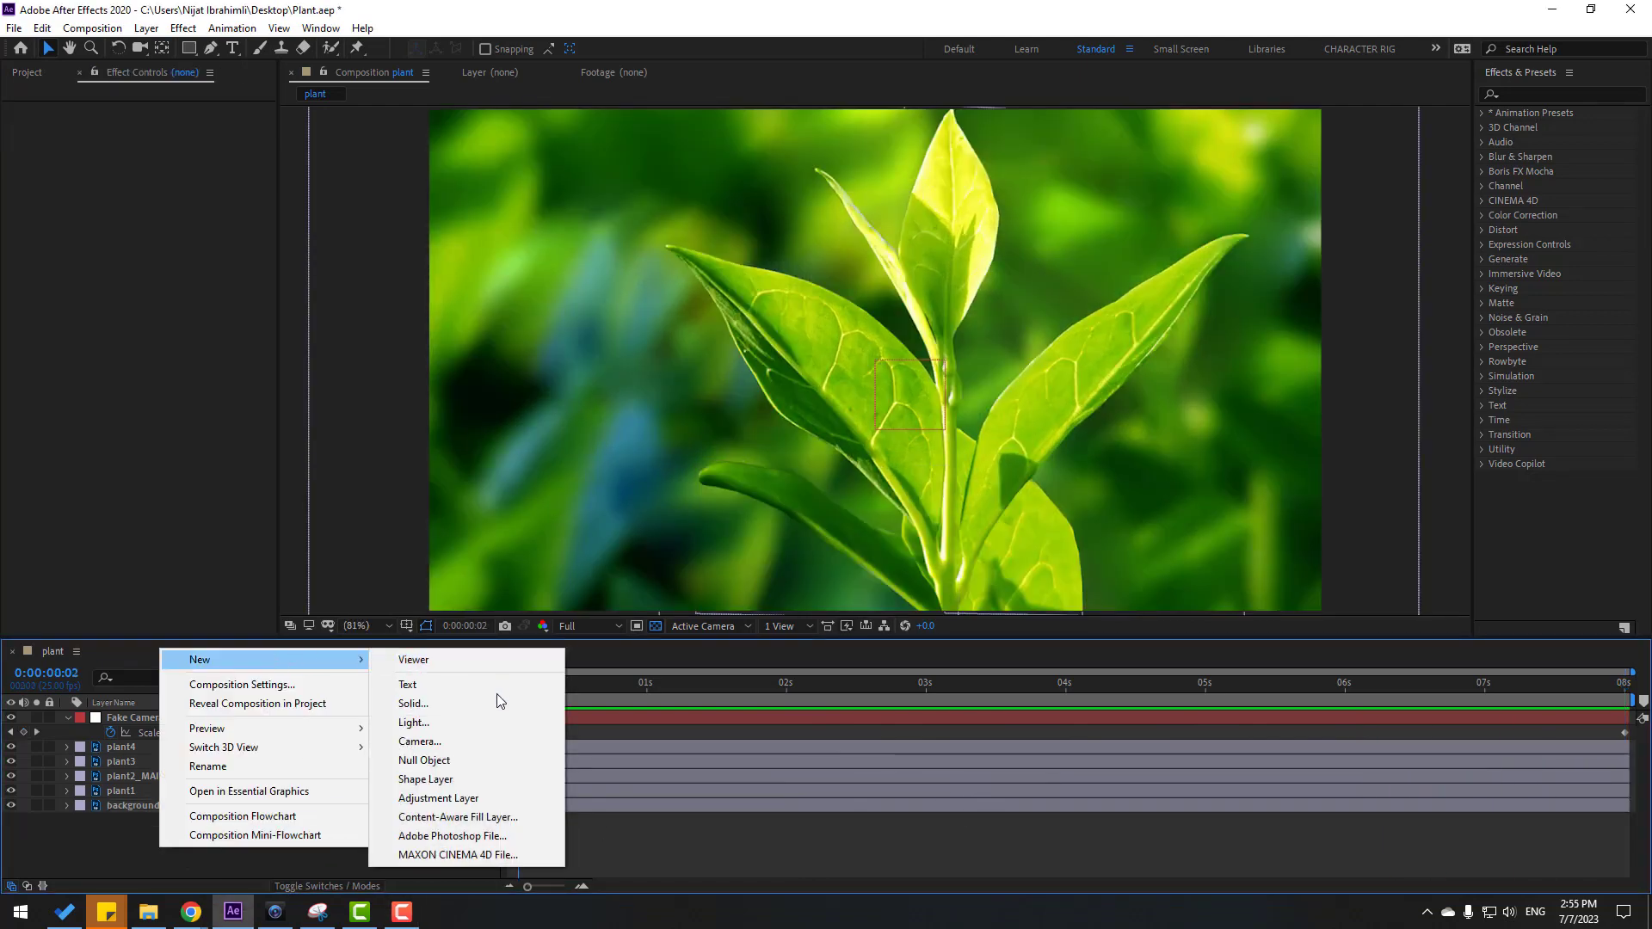
left_click(470, 800)
key("Return")
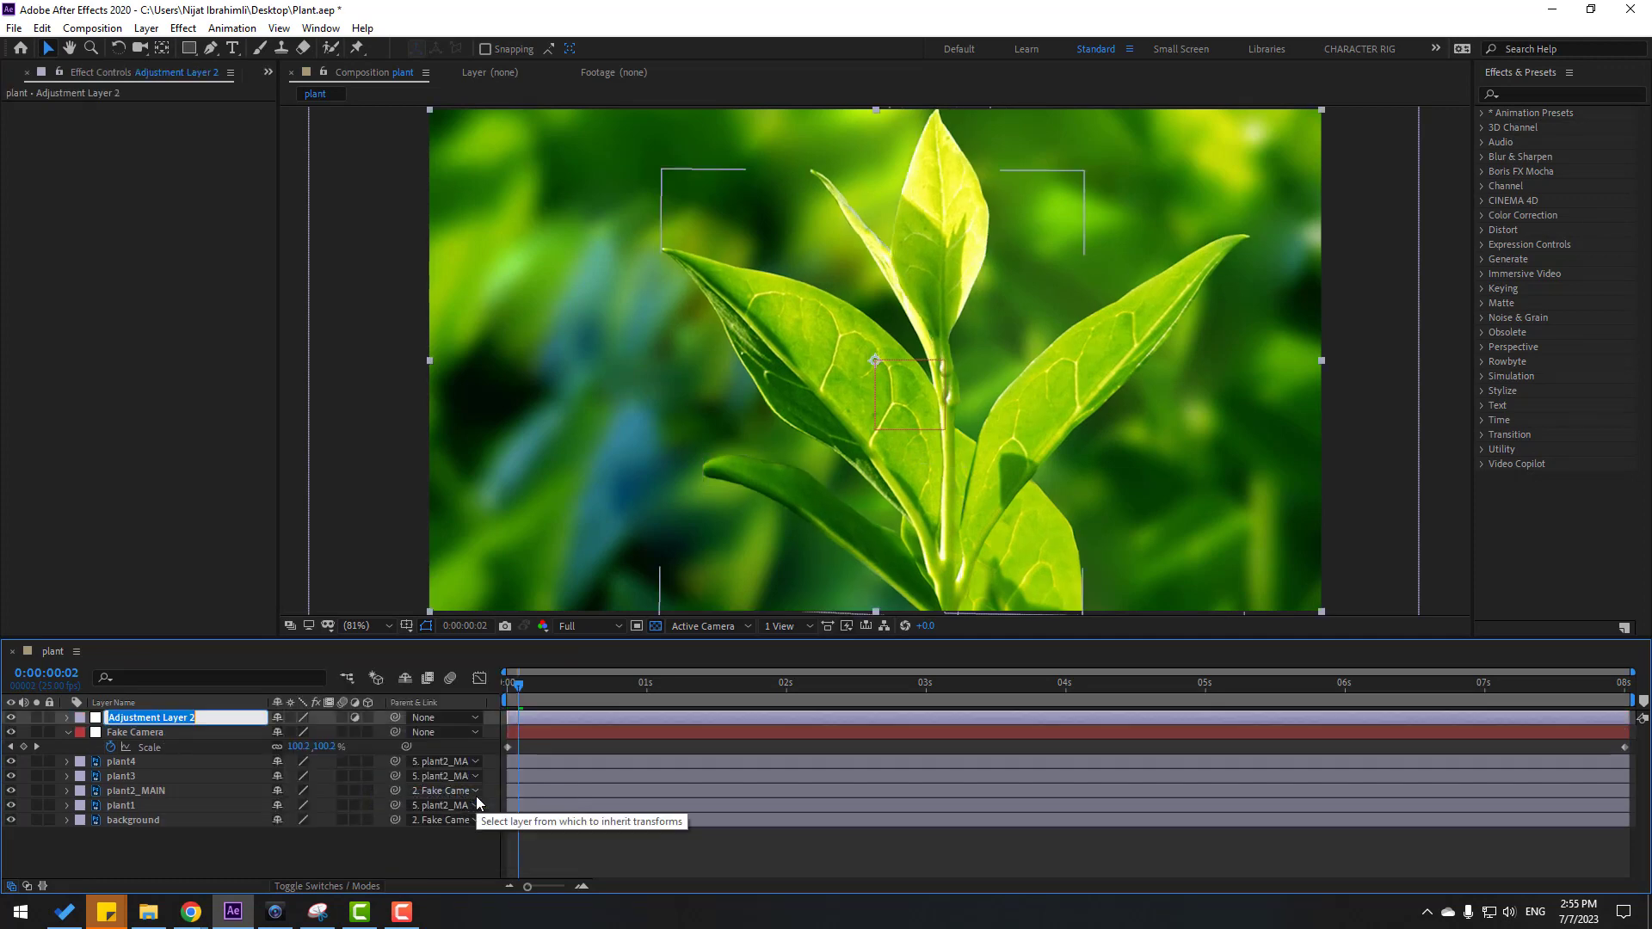
type("Lens Flare Sun")
key("Return")
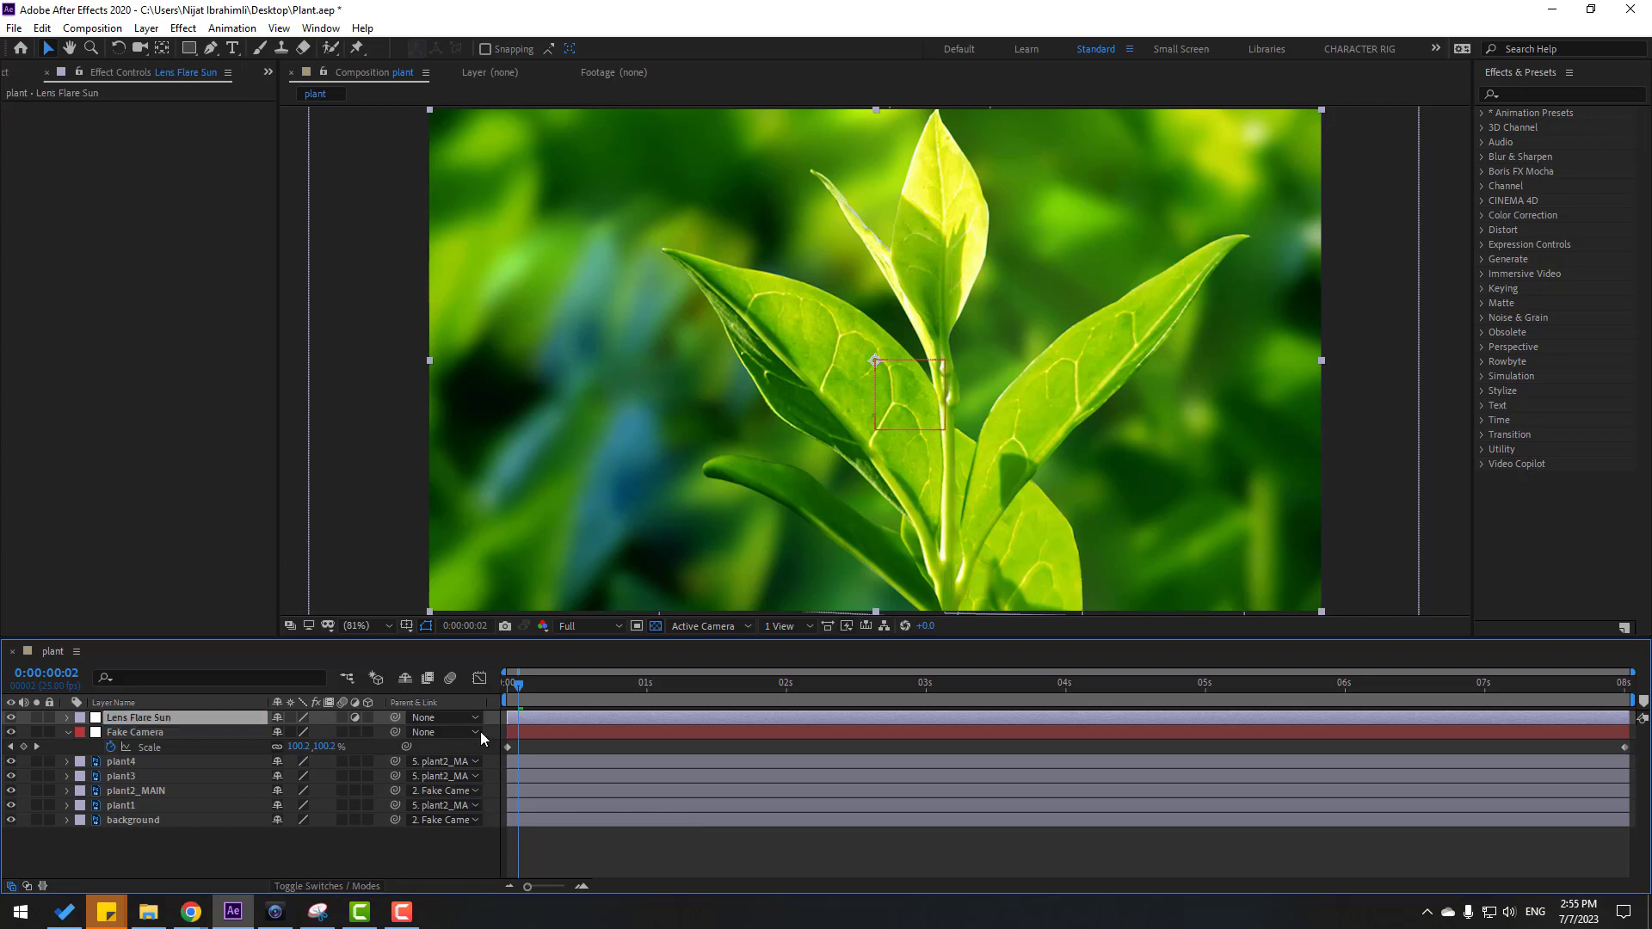
Step: Apply the Lens Flare effect to the Lens Flare Sun adjustment layer
left_click(1531, 94)
type("lens")
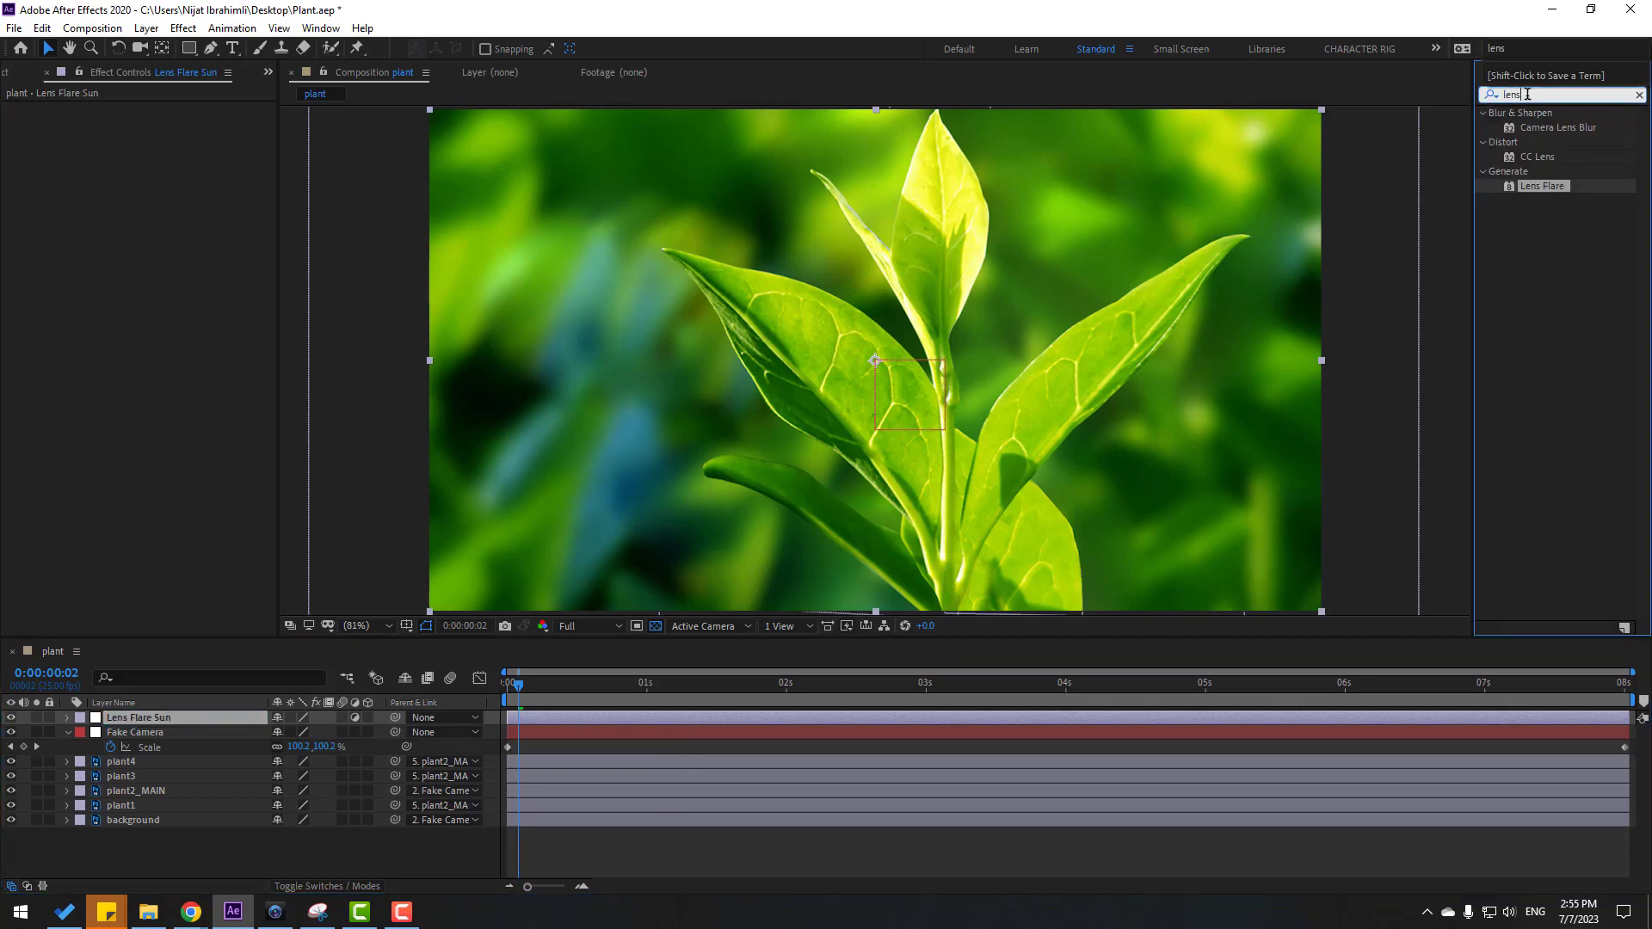
left_click_drag(1532, 187, 135, 725)
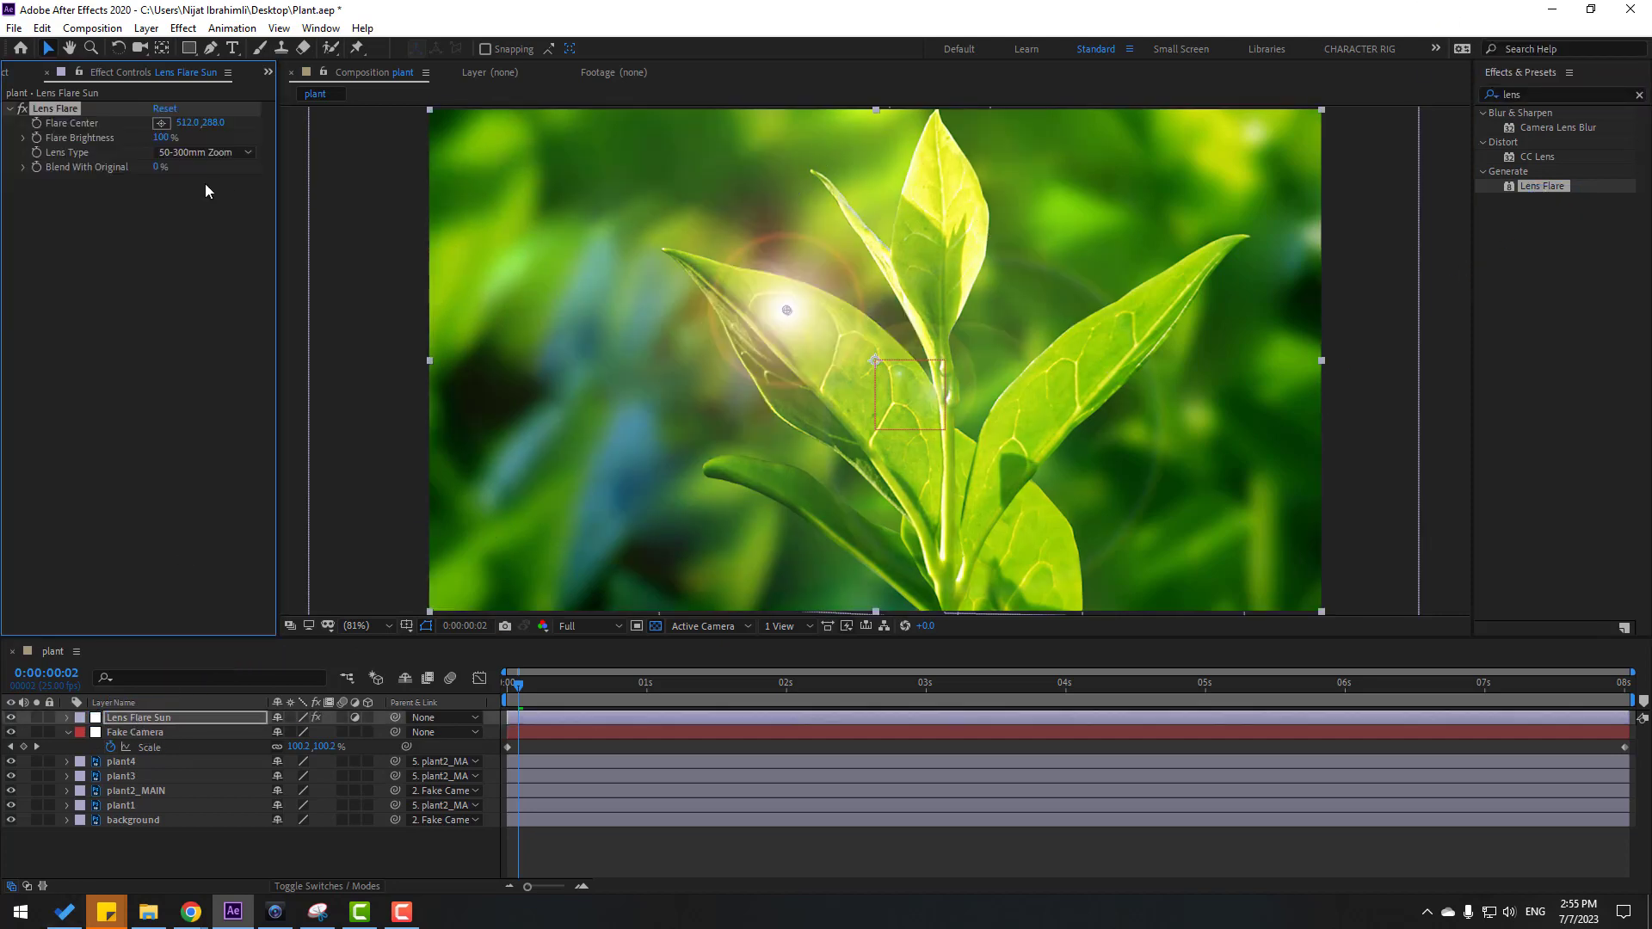
Step: Try the 35mm Prime and 105mm Prime lens types on the lens flare
left_click(176, 154)
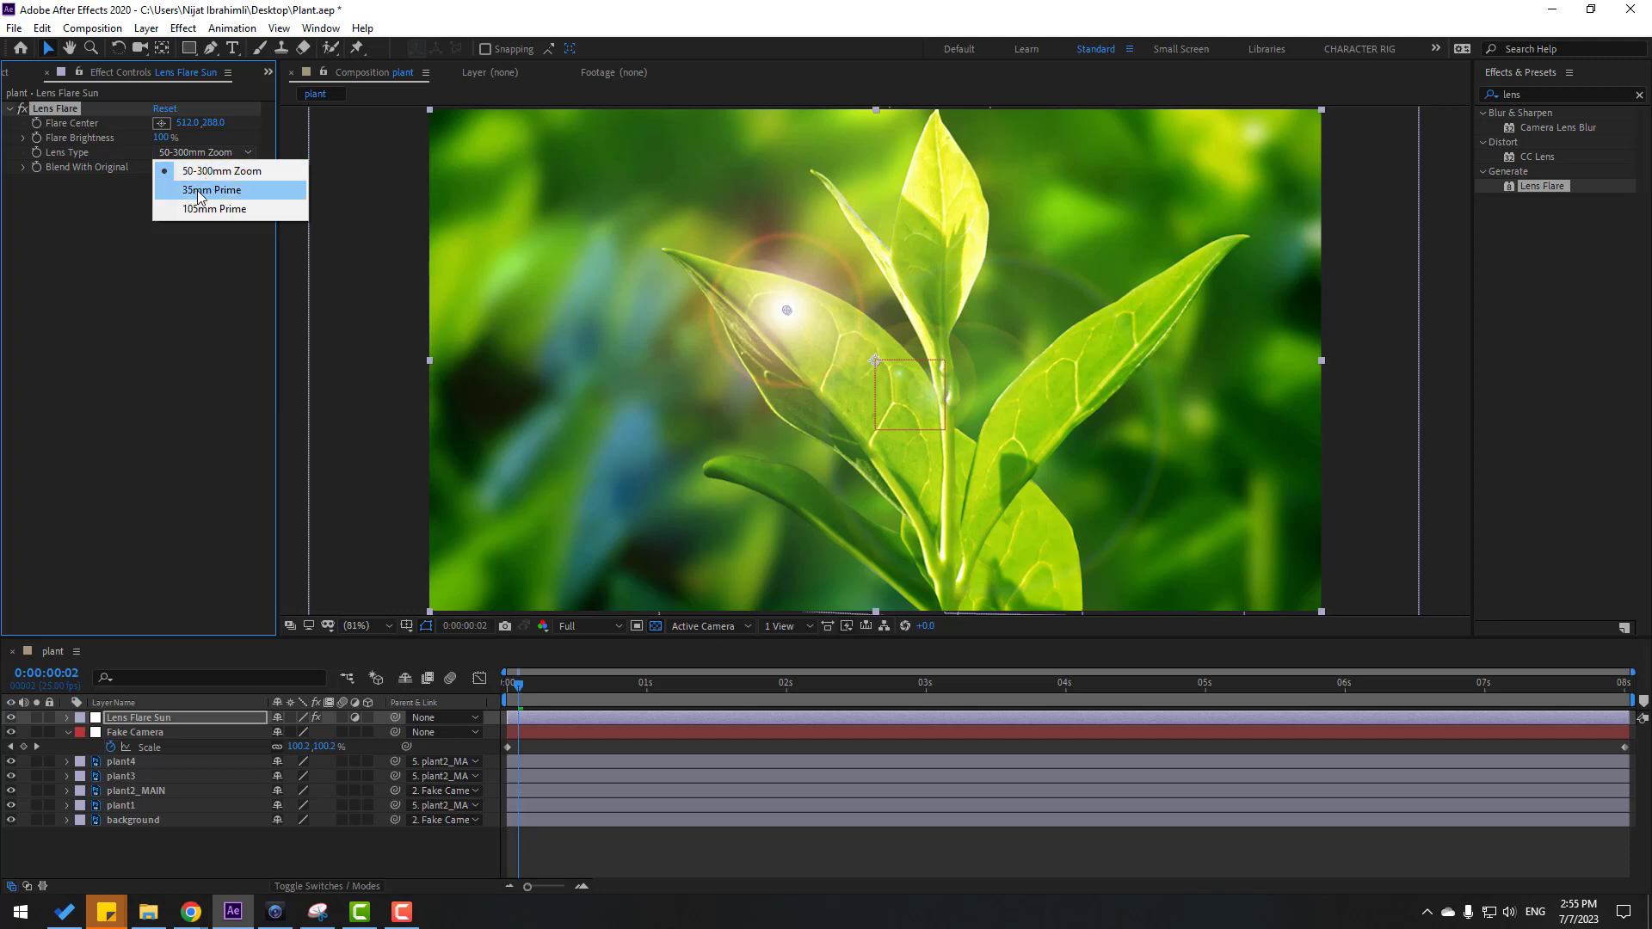
left_click(239, 192)
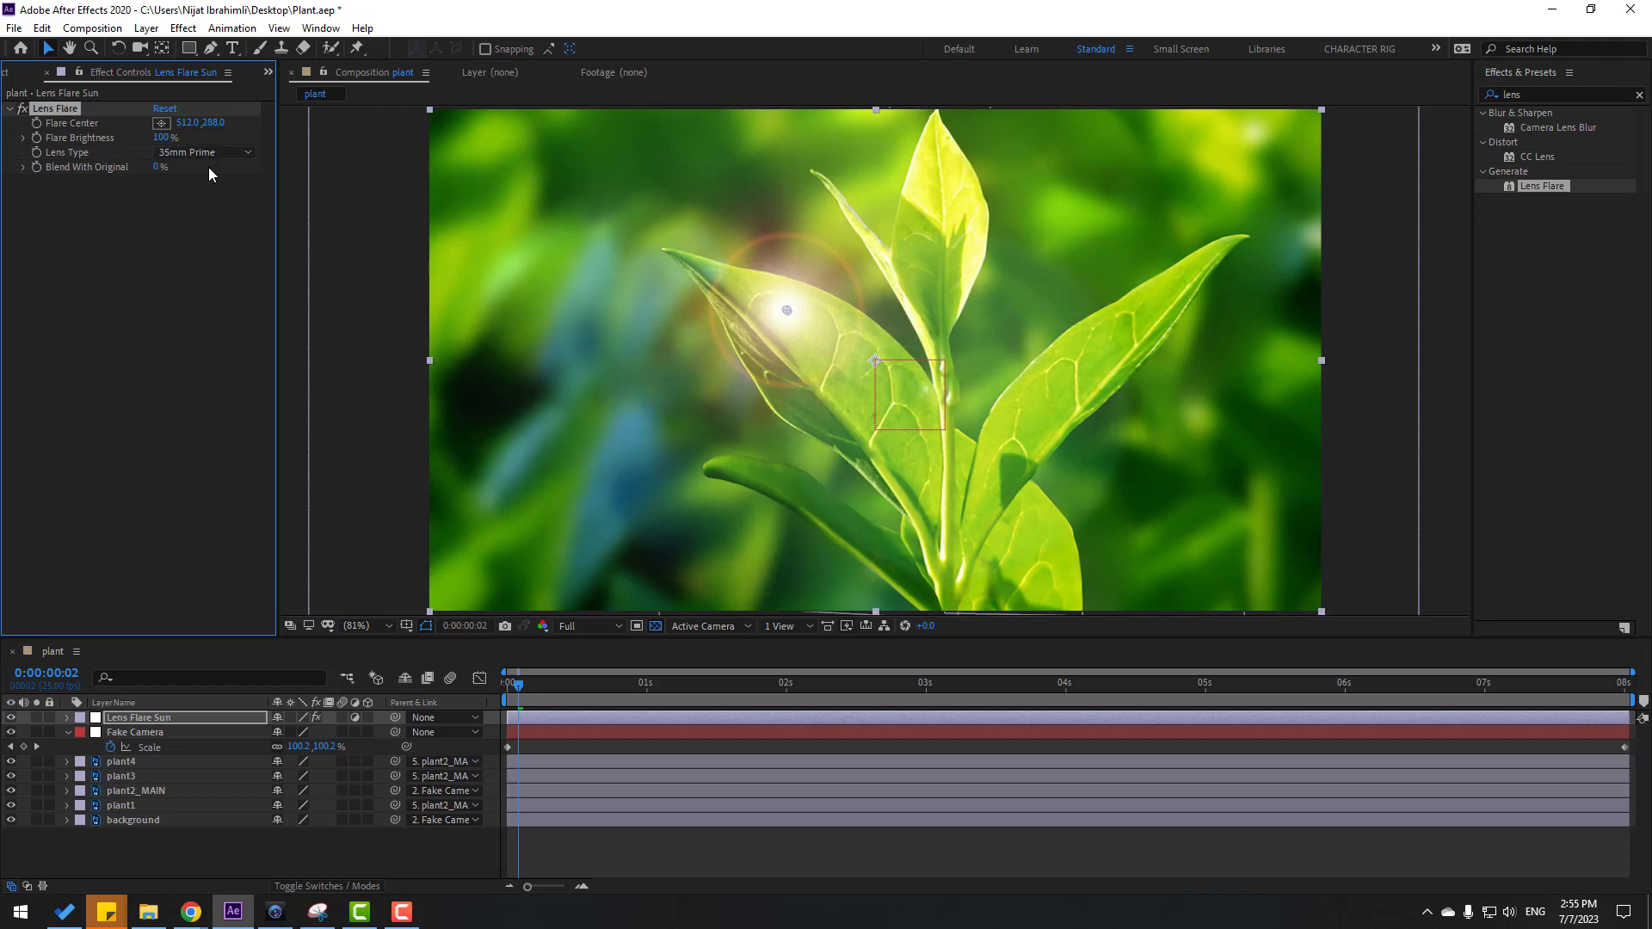
left_click(205, 152)
left_click(202, 212)
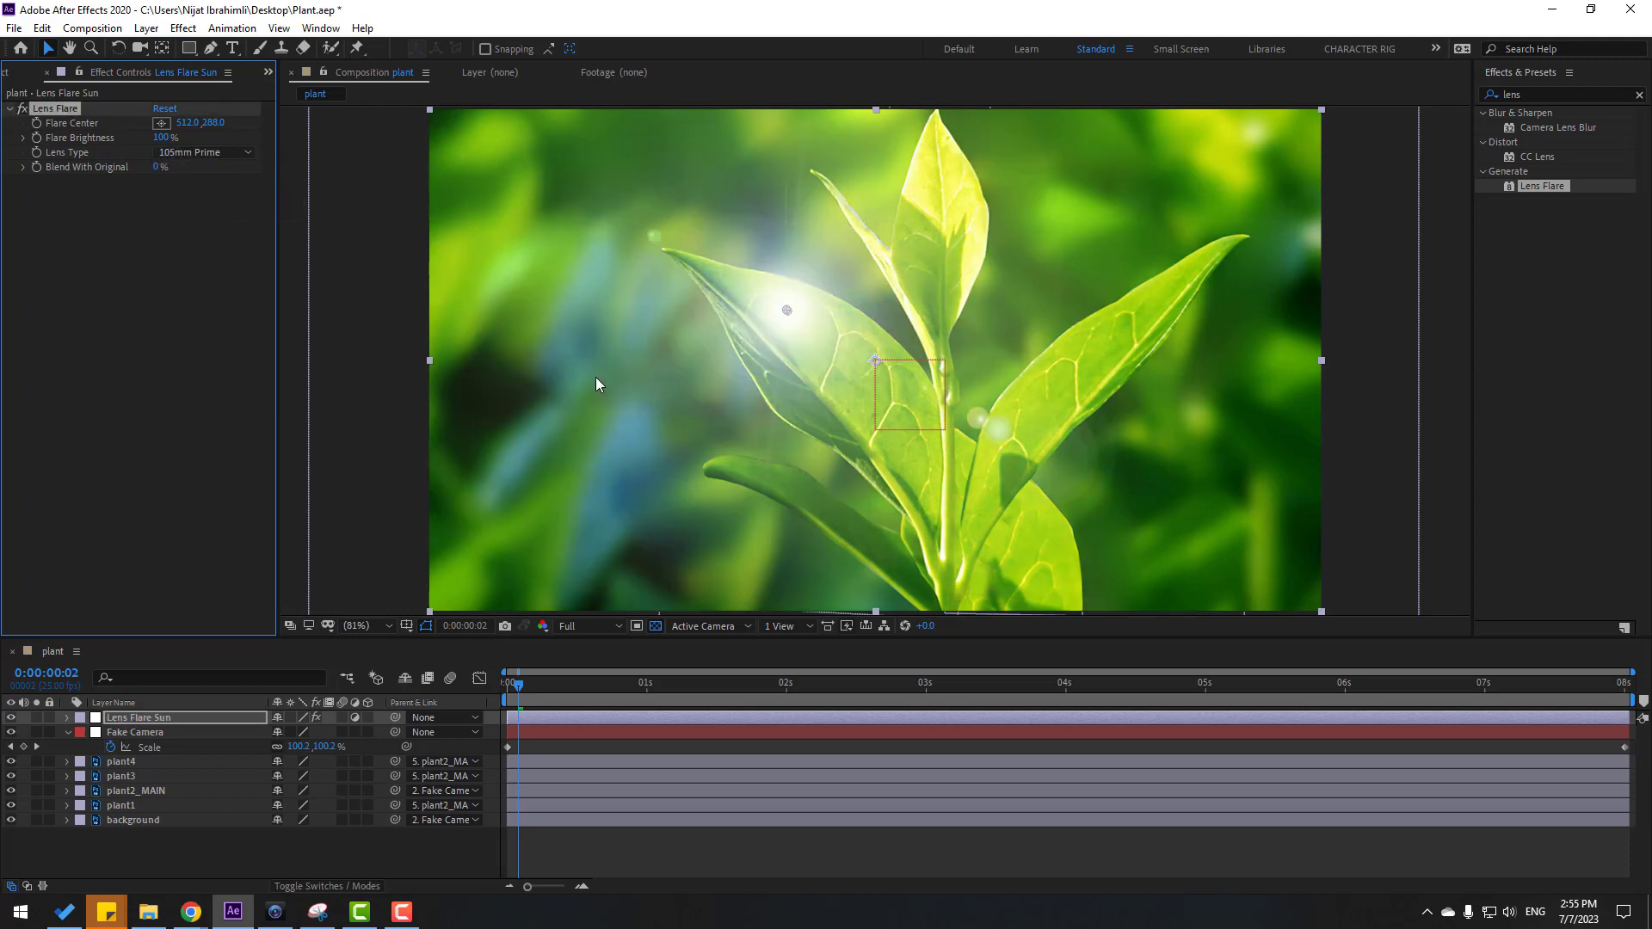
Step: Move the flare center to the image's upper-right corner, at about 1217, 55, and set Lens Type to 50-300mm Zoom after trying 35mm Prime
left_click_drag(796, 312, 1253, 145)
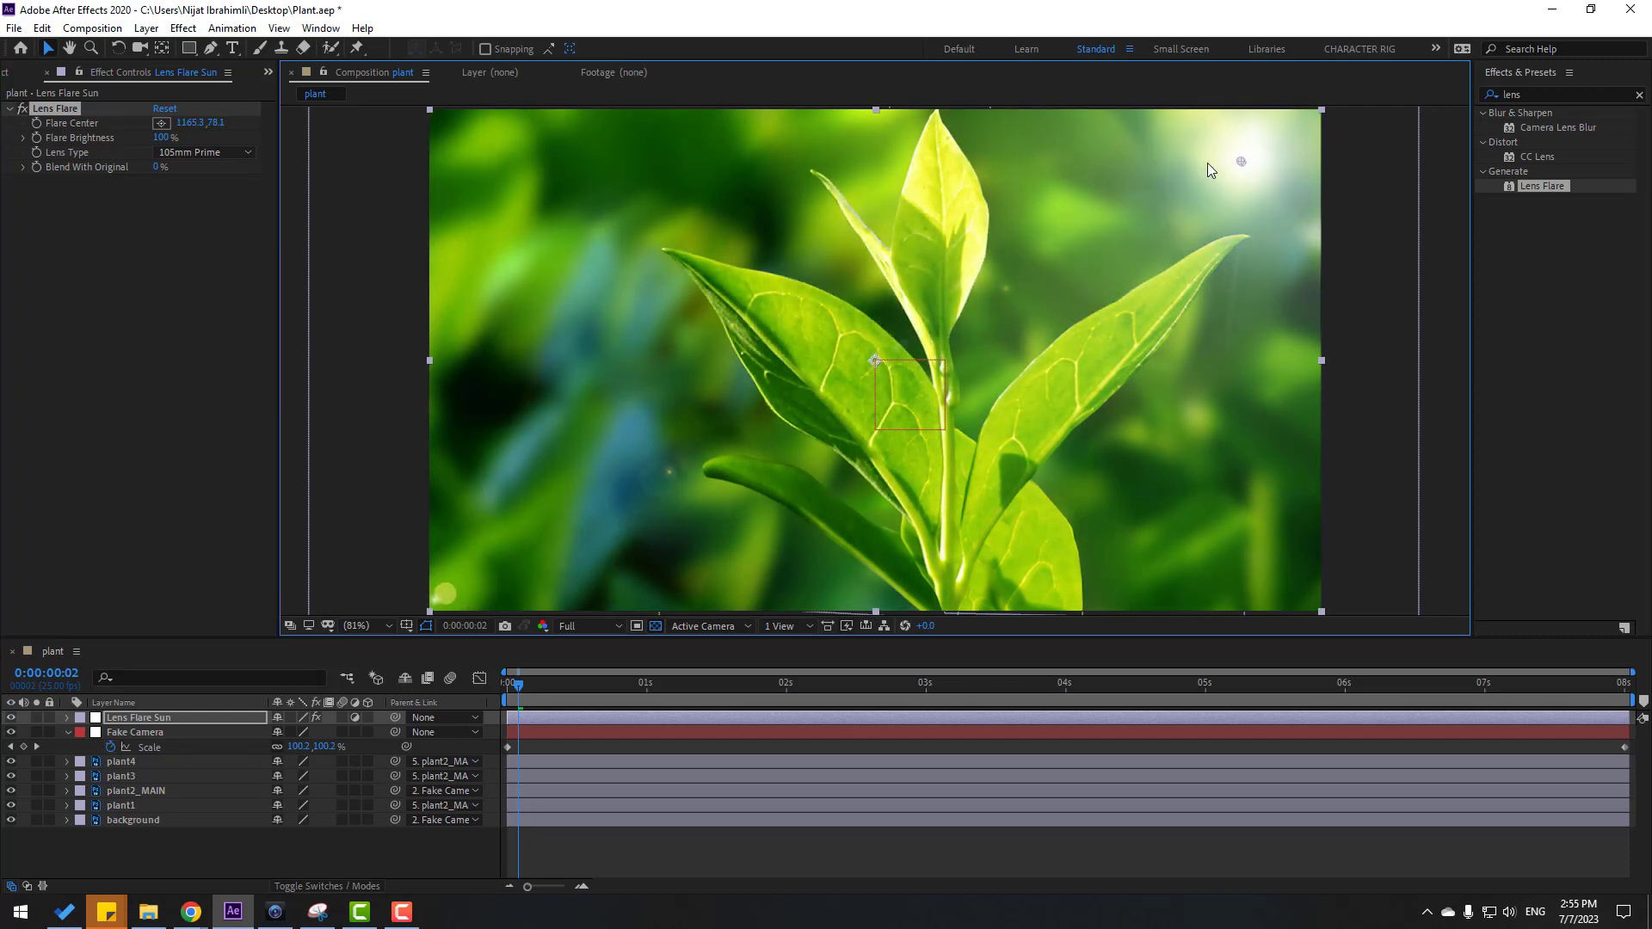
left_click(207, 152)
left_click(209, 190)
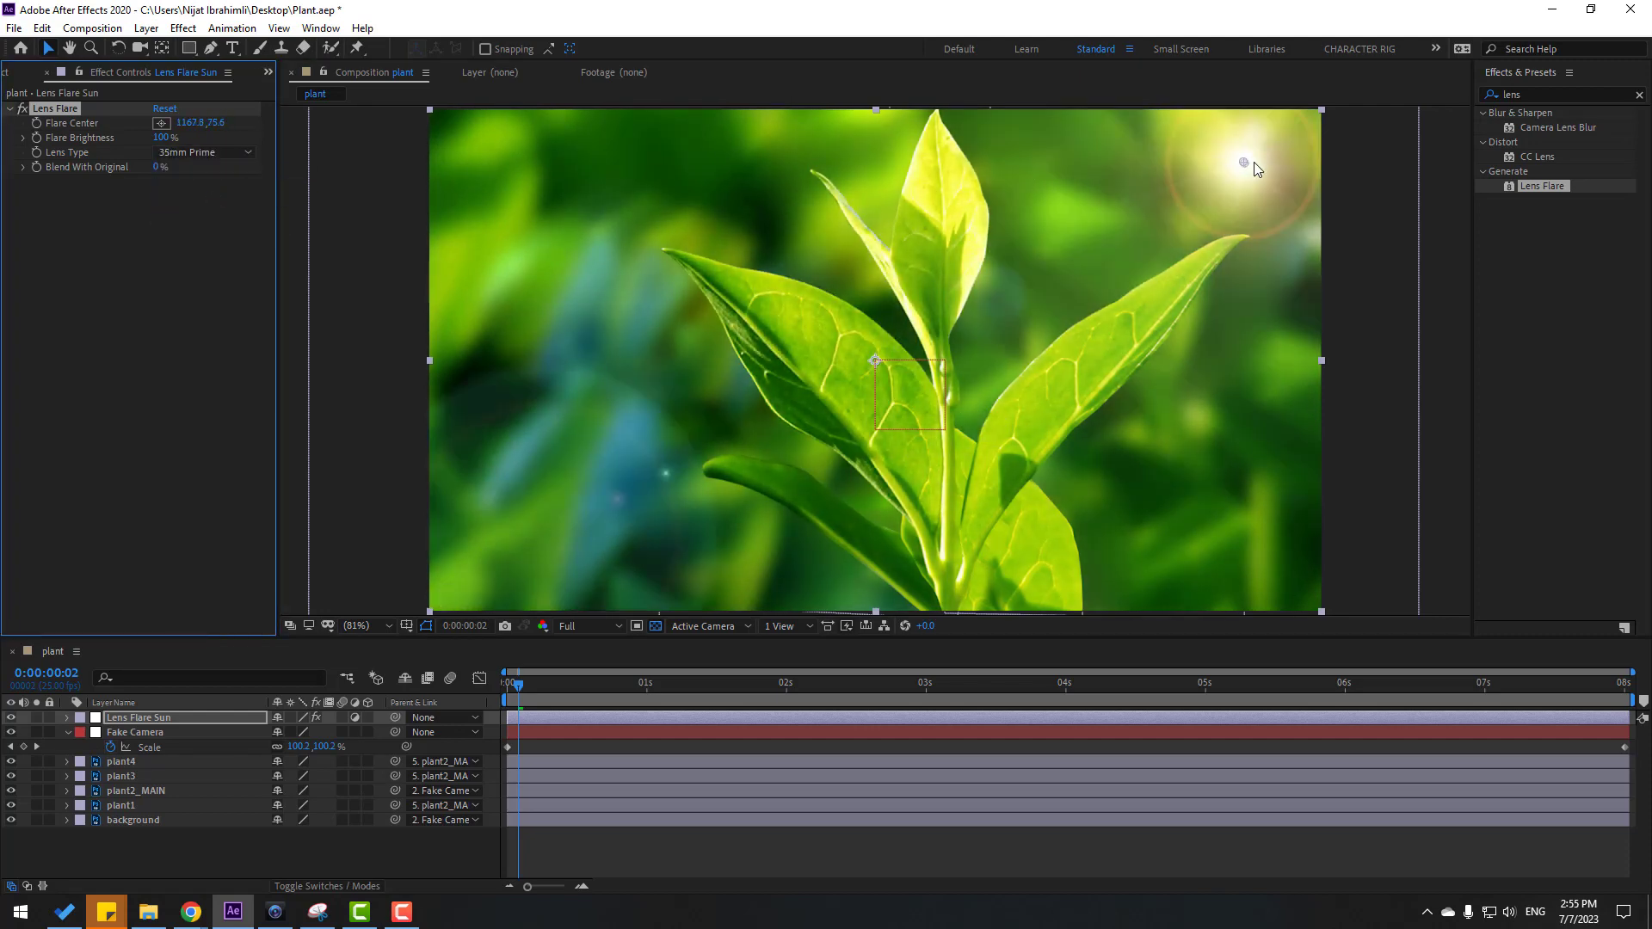
left_click(205, 153)
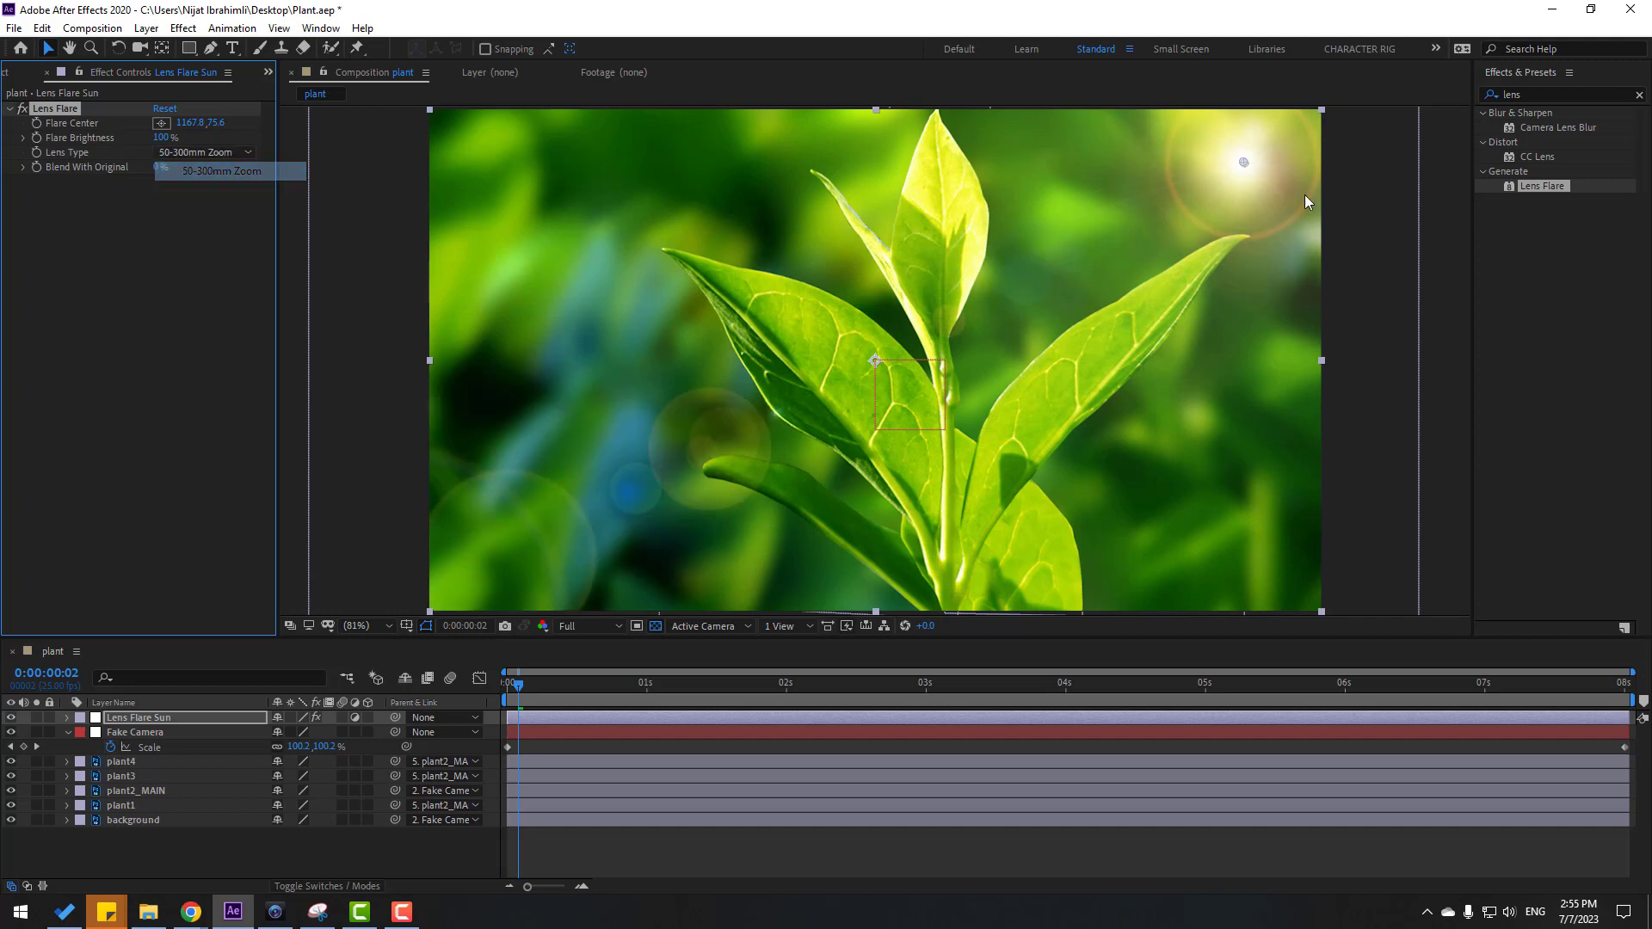
left_click(204, 171)
left_click_drag(1244, 162, 1275, 148)
key("space")
key("space")
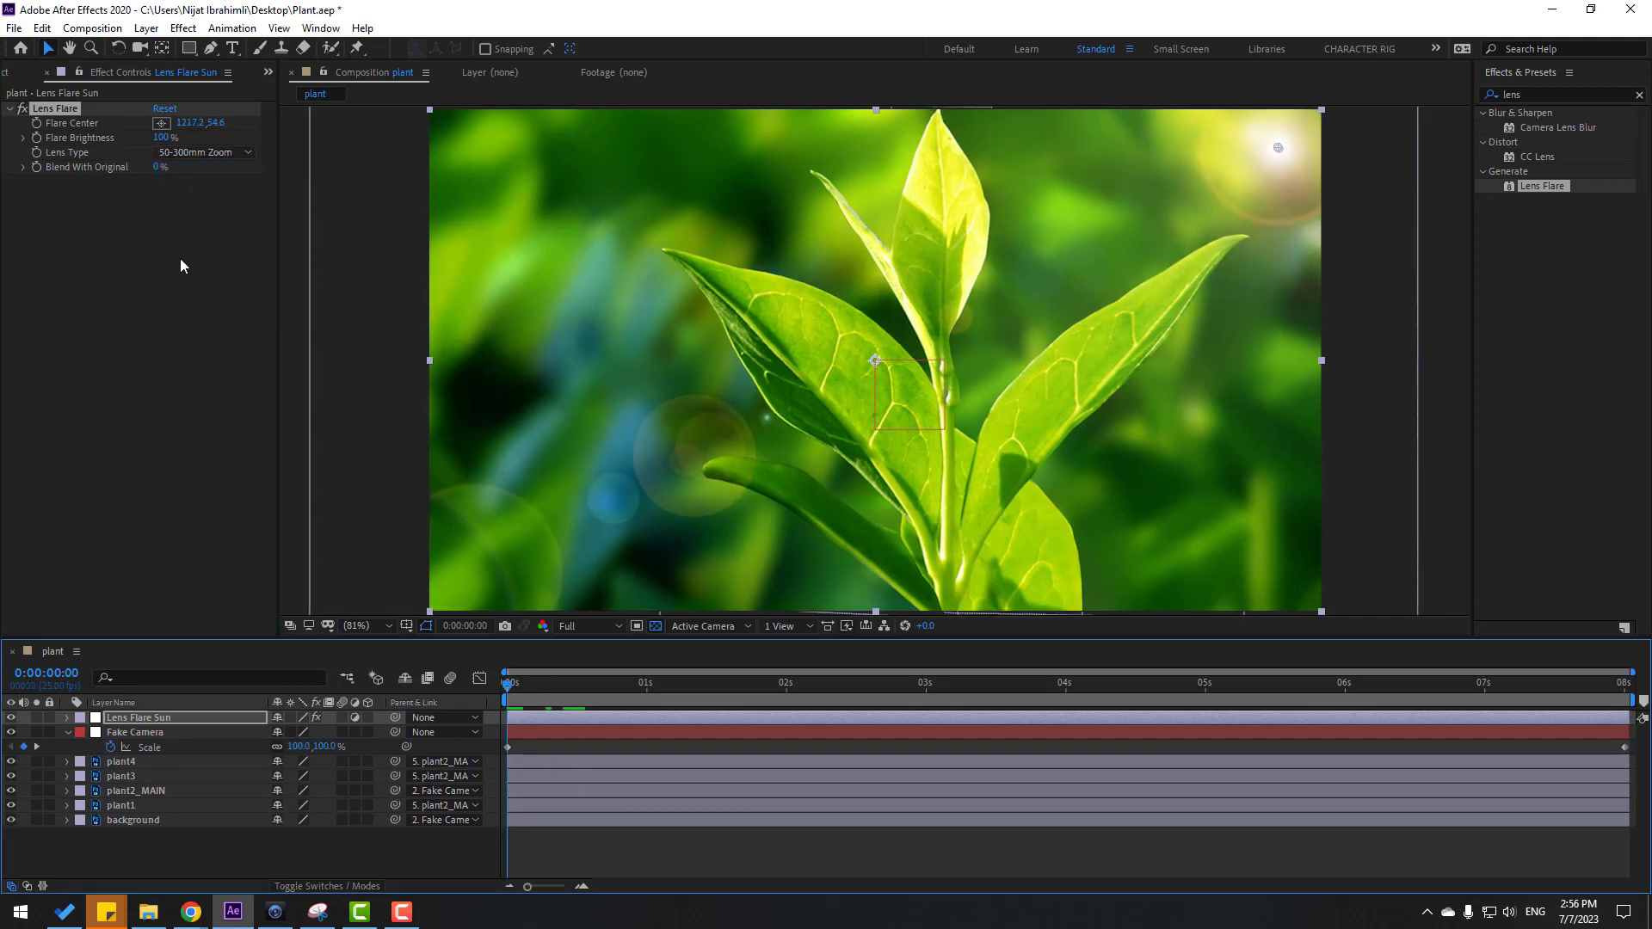
Step: Keyframe Flare Center at the start, move the flare to about 899, 57 at 0:00:08:00, and preview its motion
left_click(36, 124)
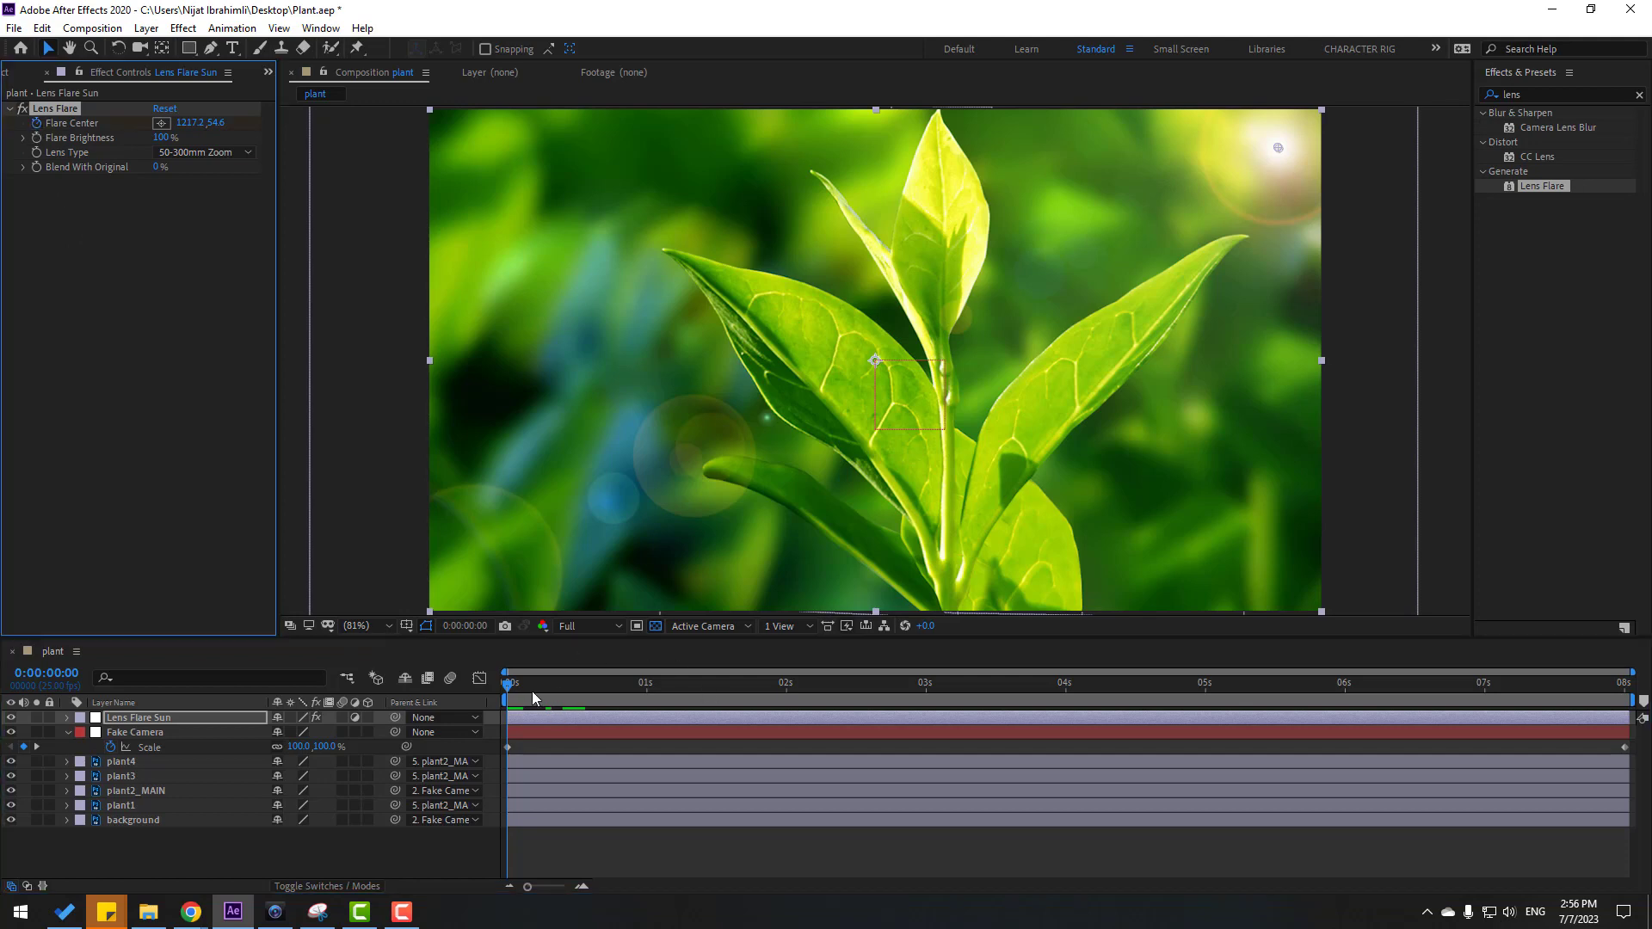
left_click_drag(529, 689, 1625, 684)
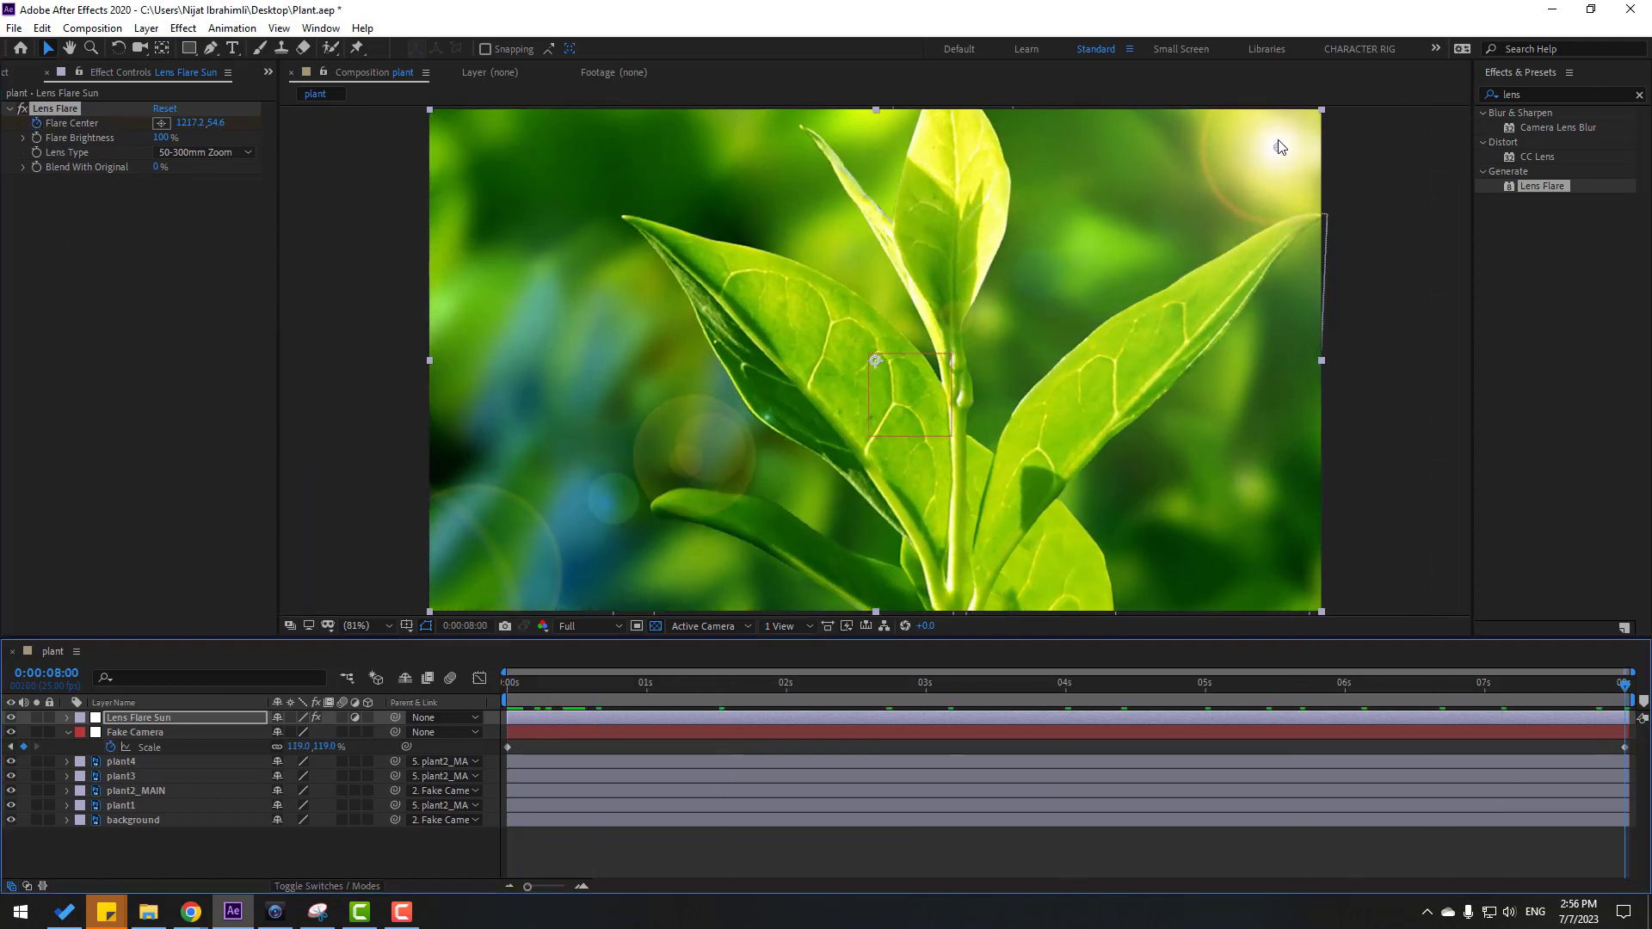
left_click_drag(1278, 150, 1058, 153)
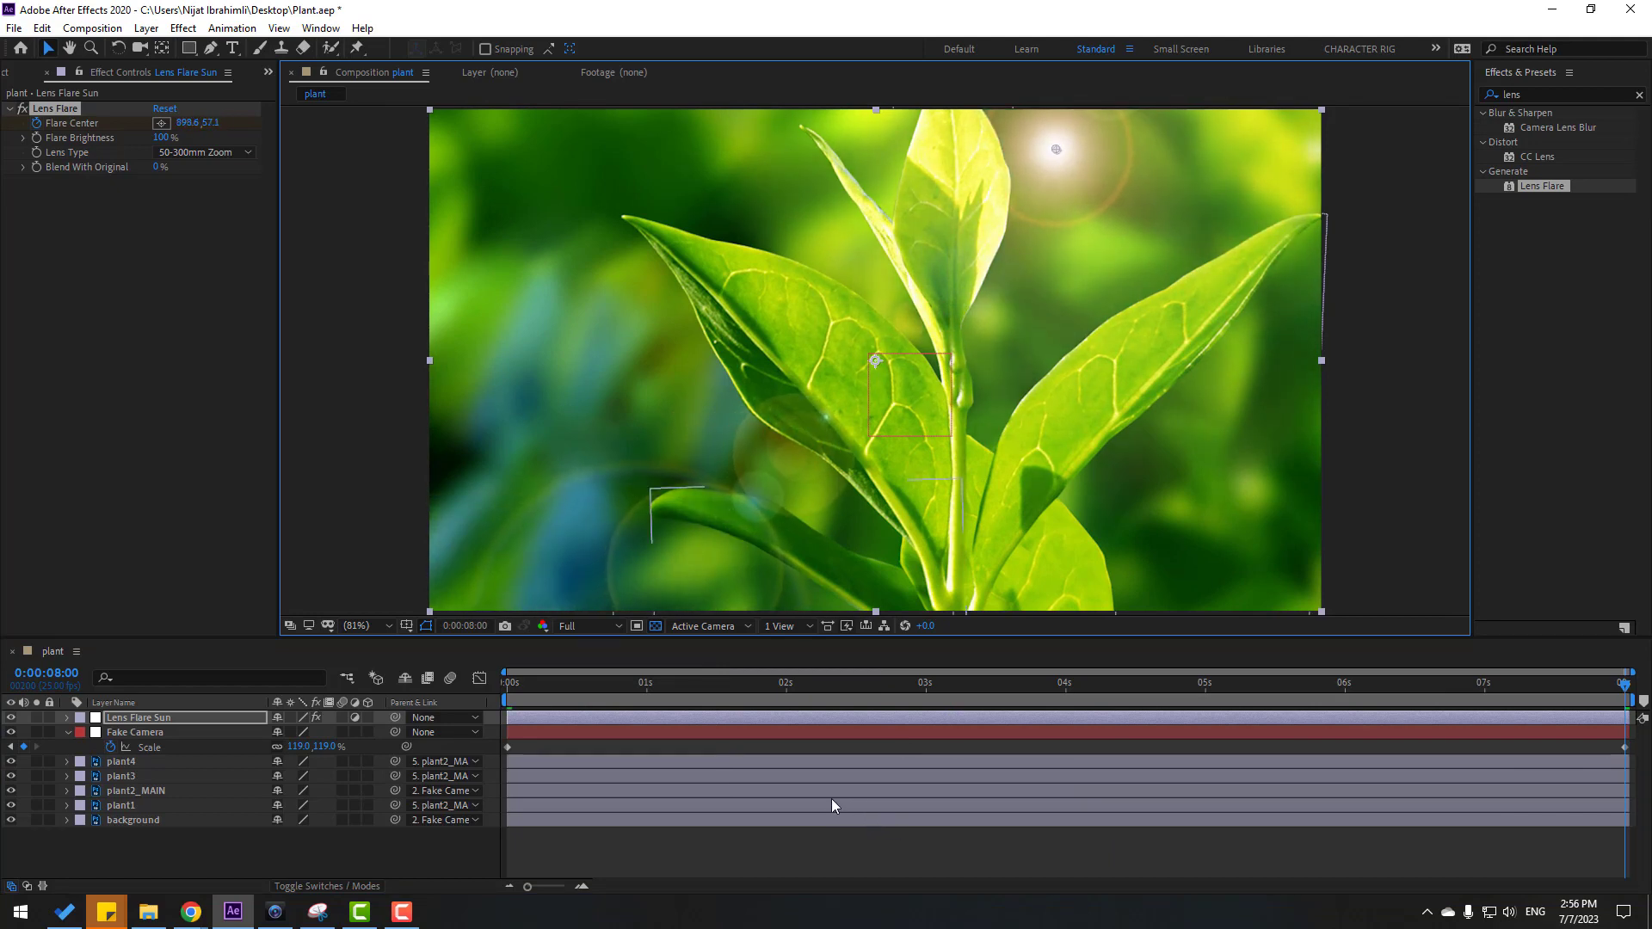
key("space")
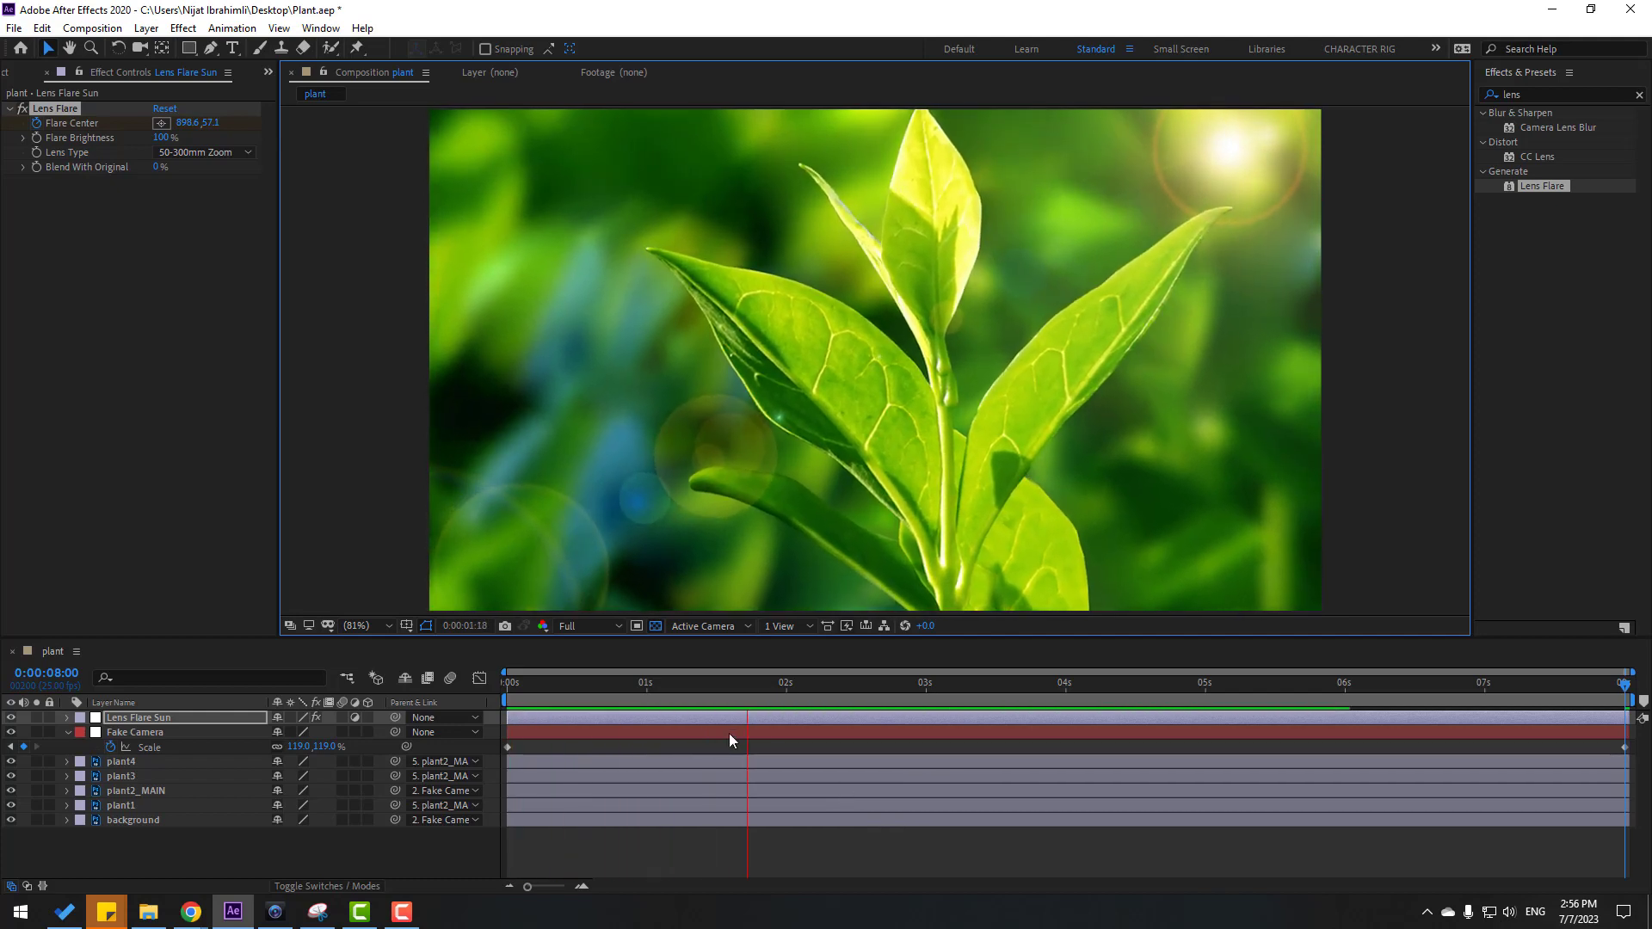
key("space")
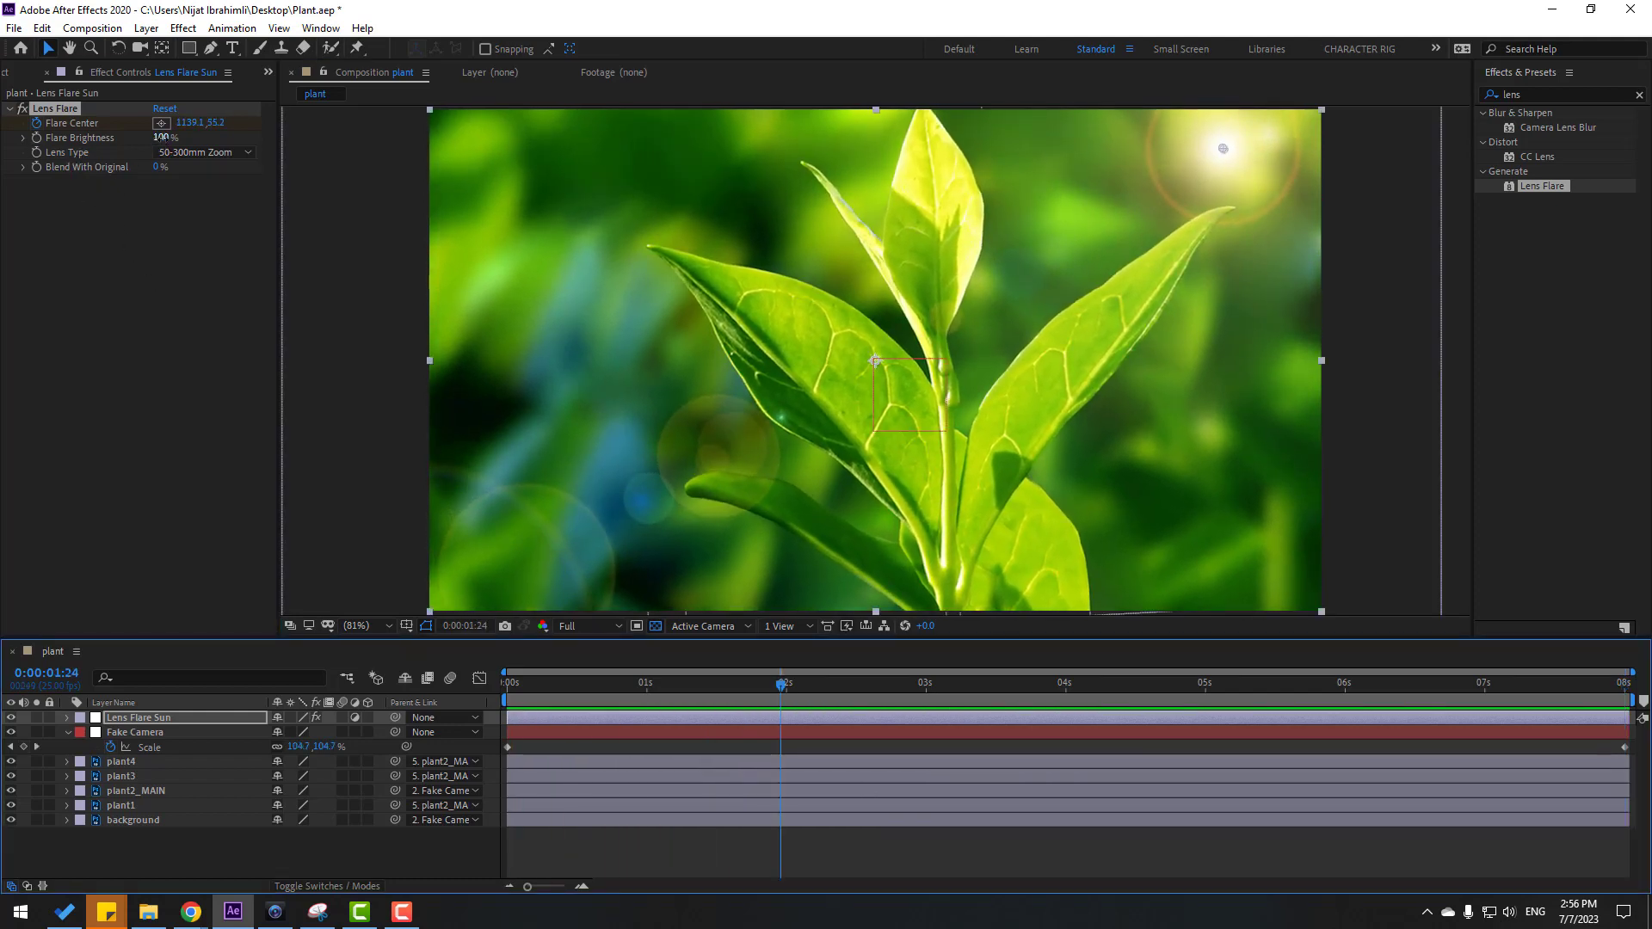
Step: Raise the Flare Brightness to 136% and try the 35mm Prime lens type
left_click_drag(161, 137, 188, 139)
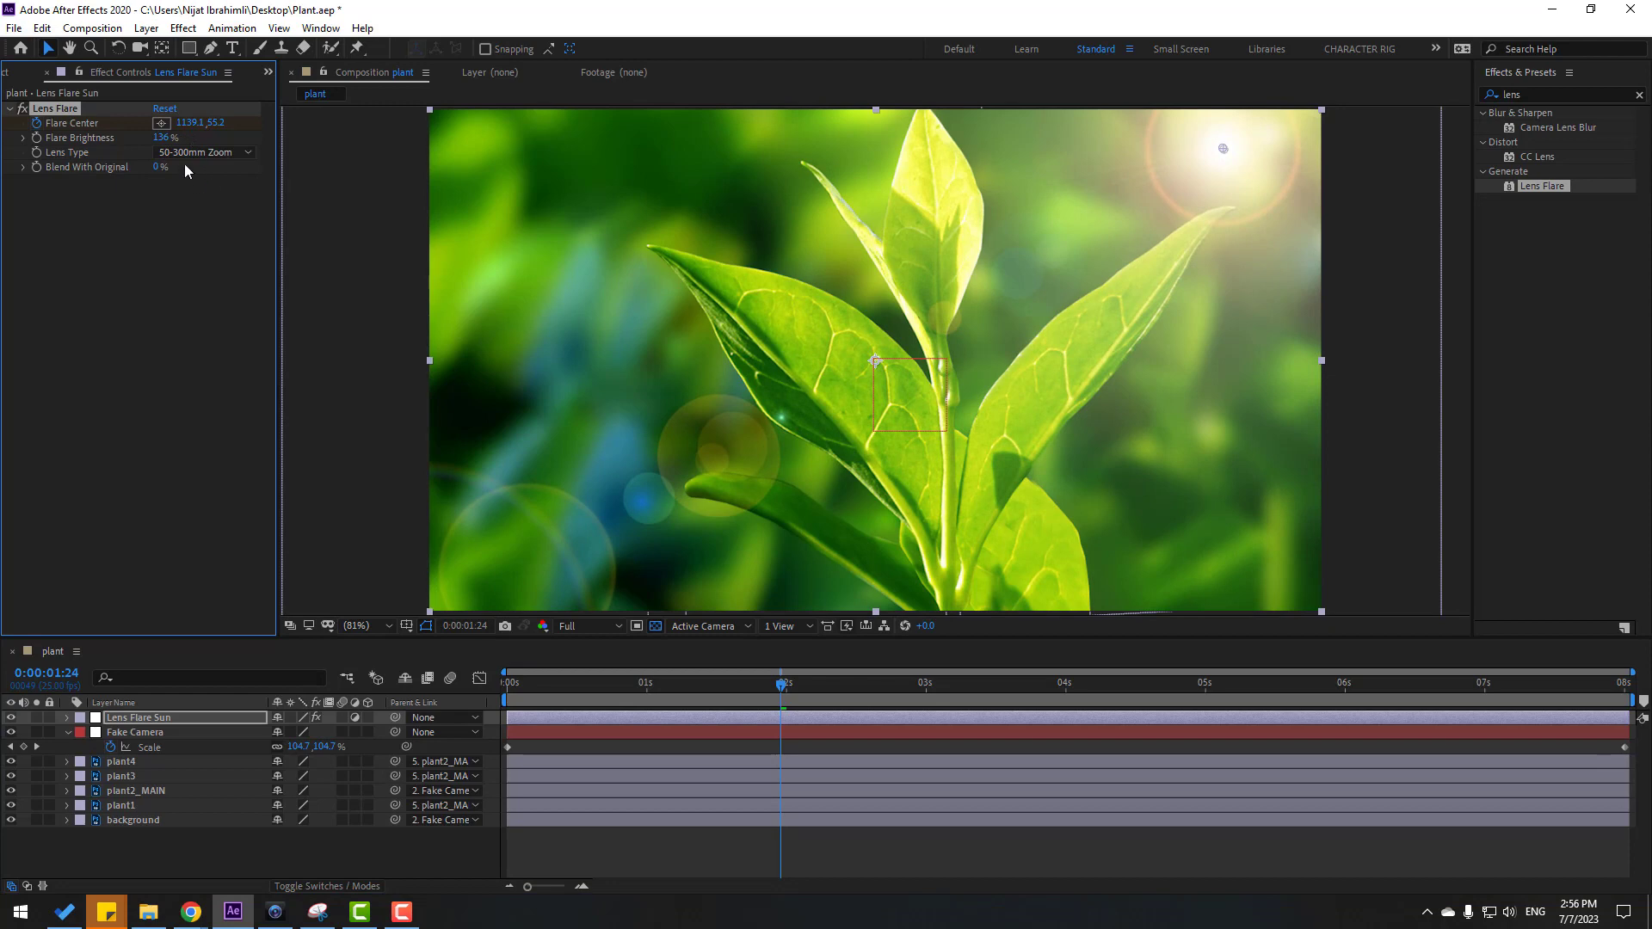
left_click(190, 152)
left_click(222, 198)
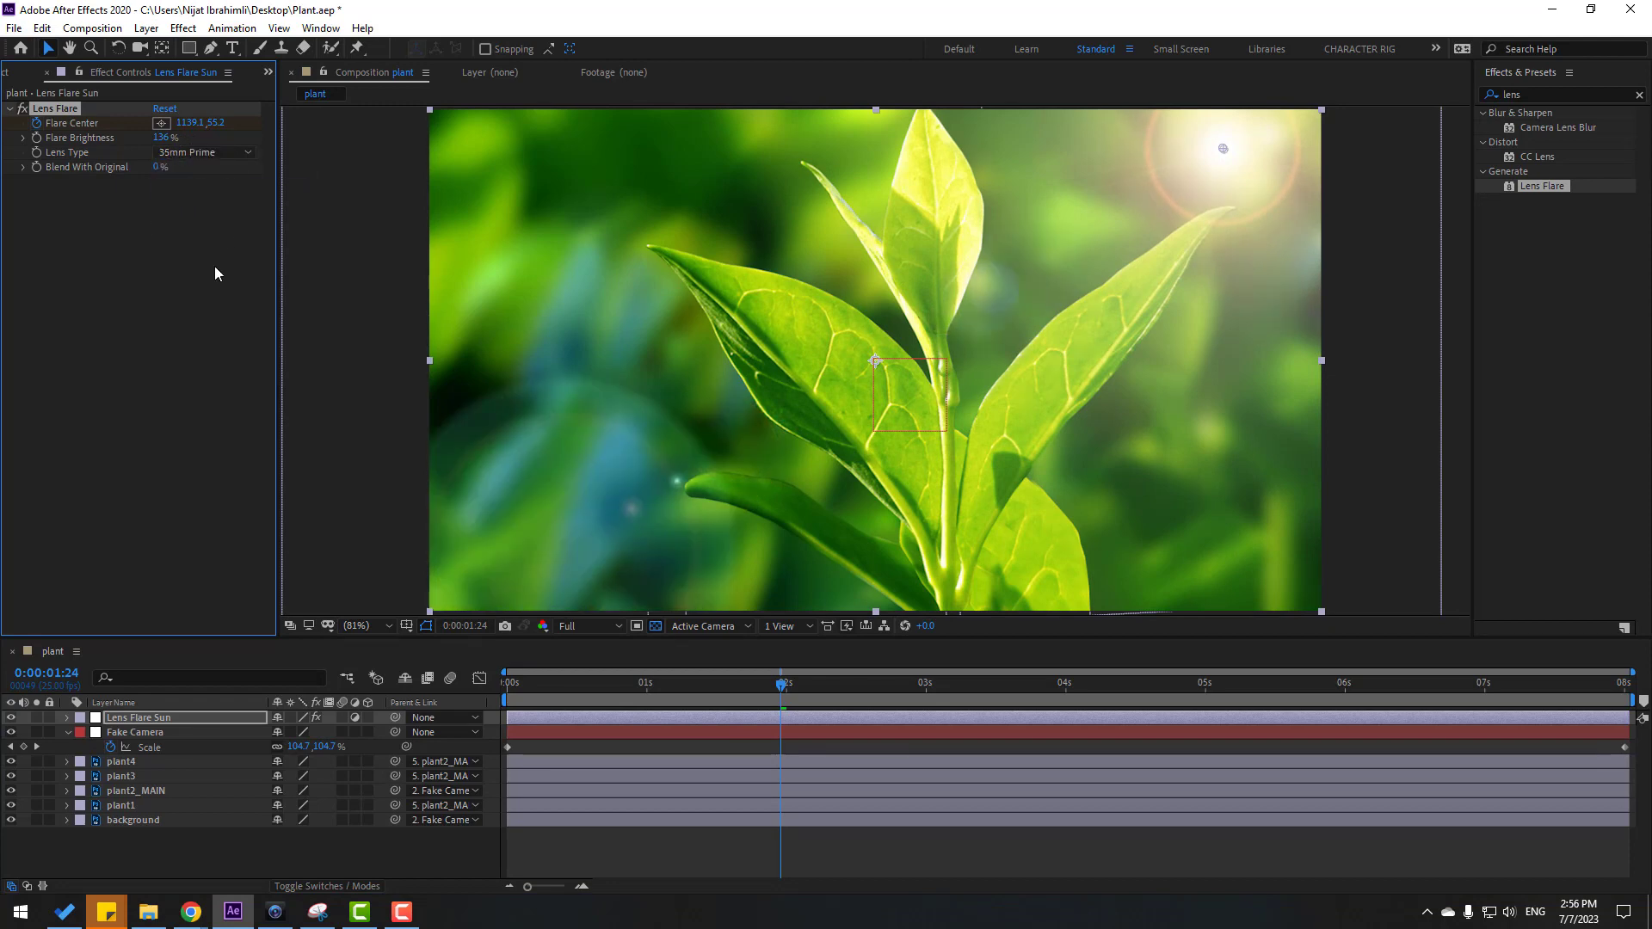
Step: Set the flare's Lens Type to 105mm Prime and Flare Brightness to 110%, and preview the animation from the start
left_click(215, 155)
left_click(222, 210)
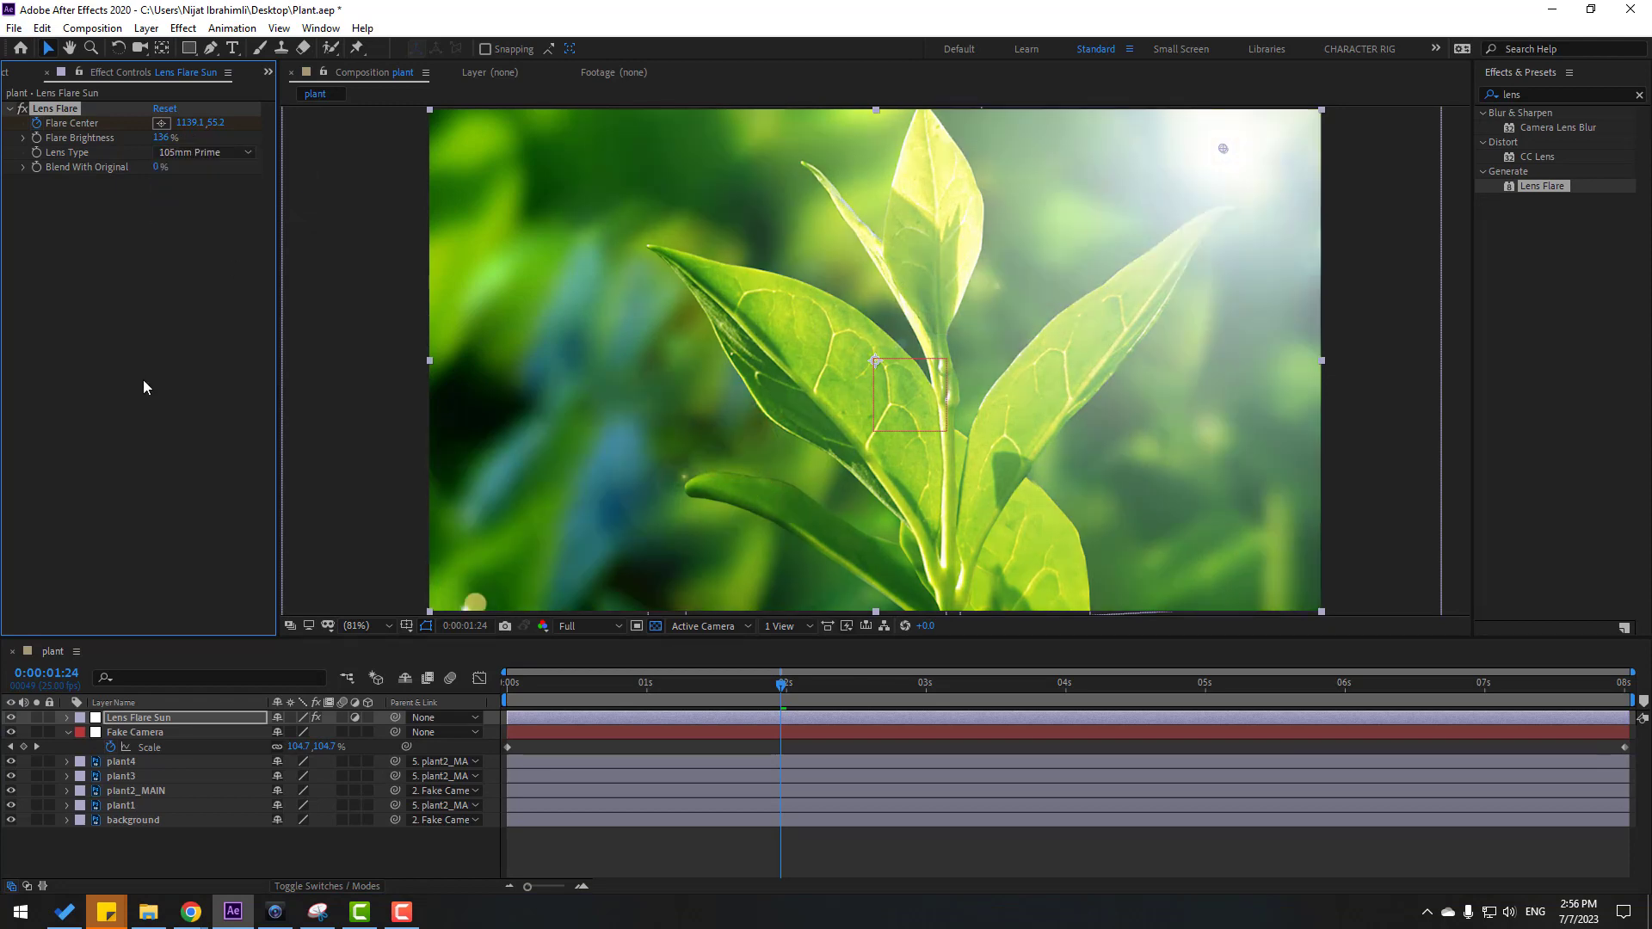
left_click_drag(164, 138, 147, 138)
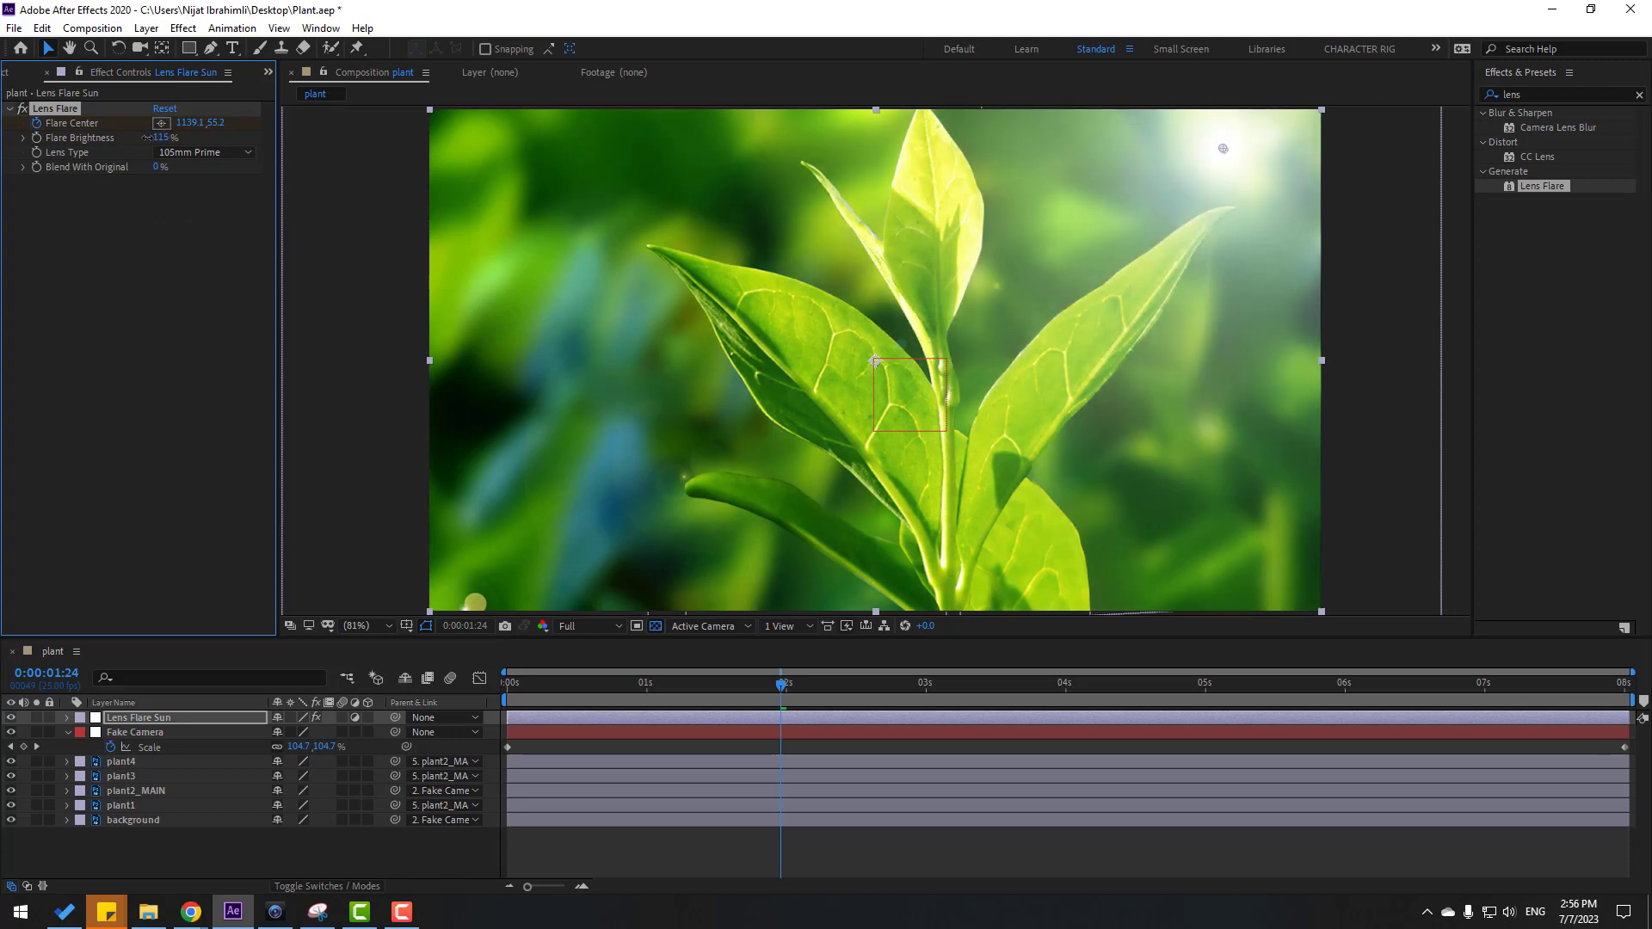
key("space")
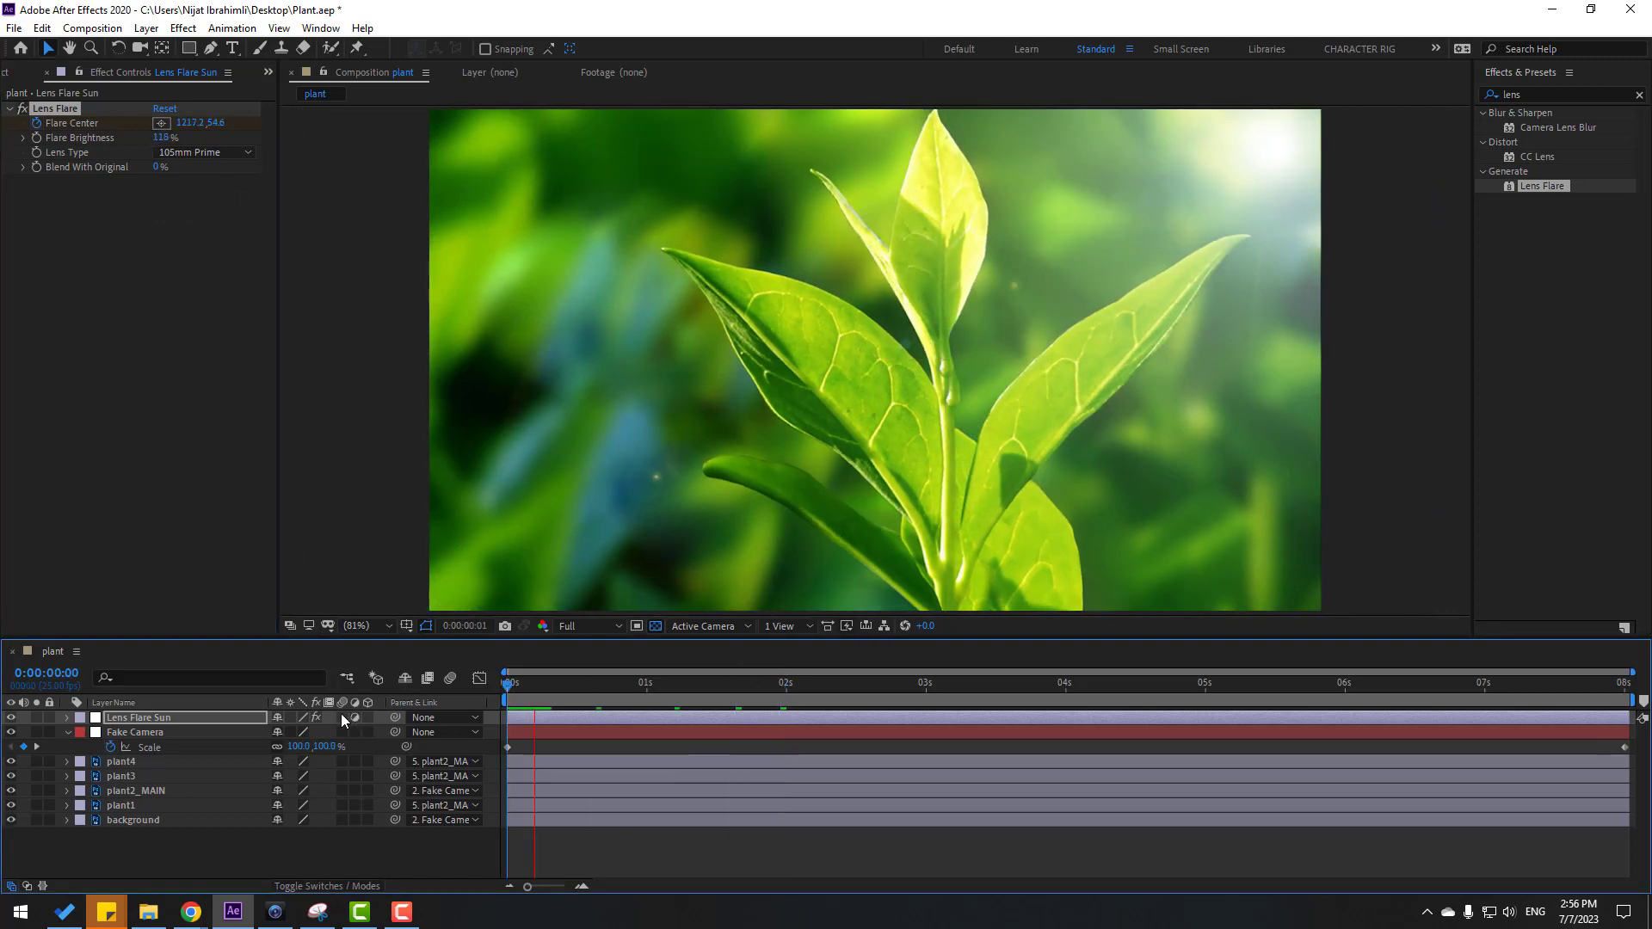